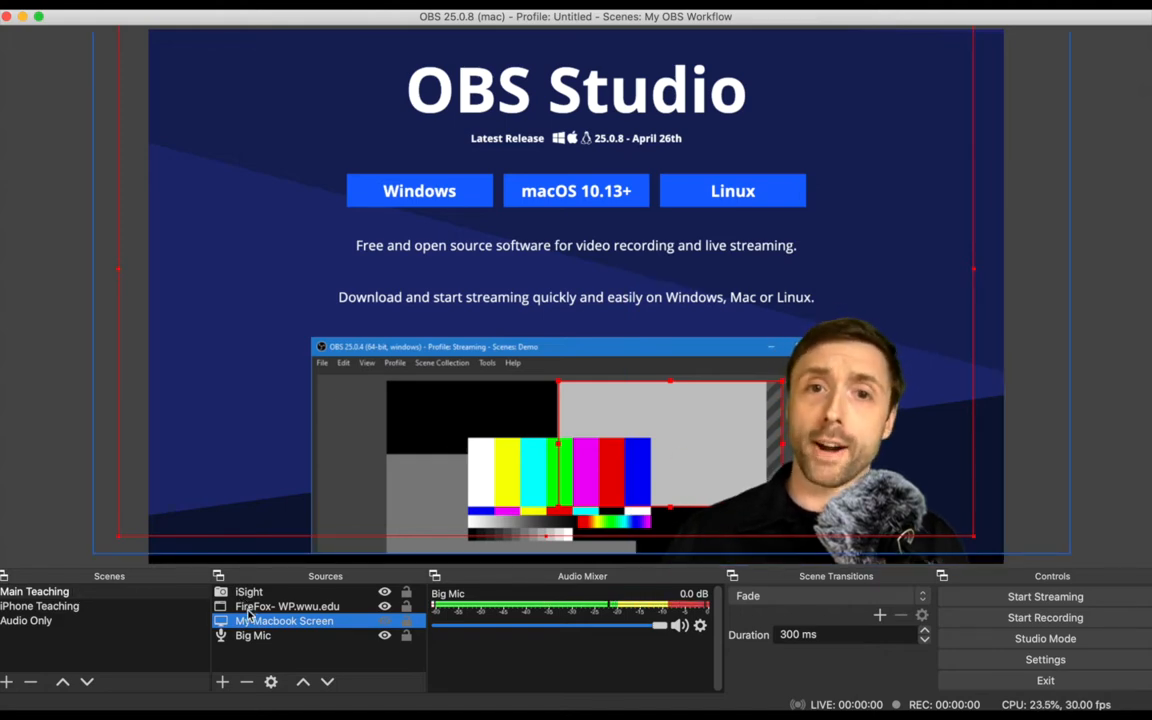
- Preview the Main Teaching, iPhone Teaching and Audio Only scenes by switching between them
left_click(86, 607)
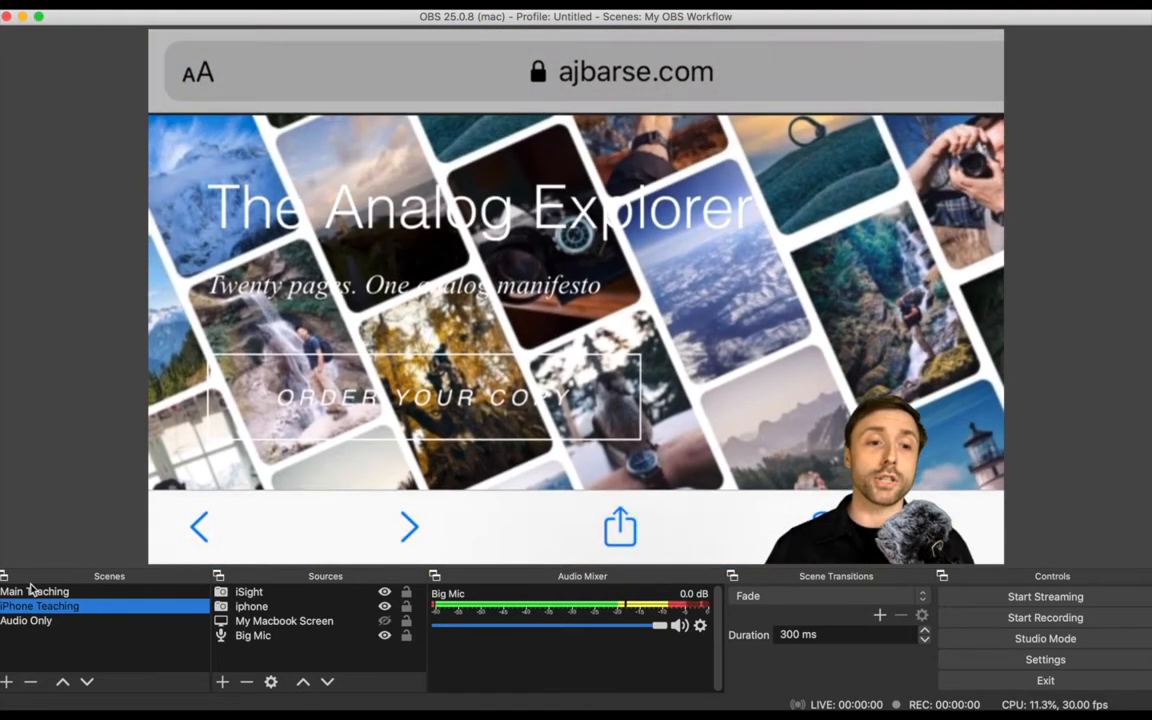
left_click(36, 596)
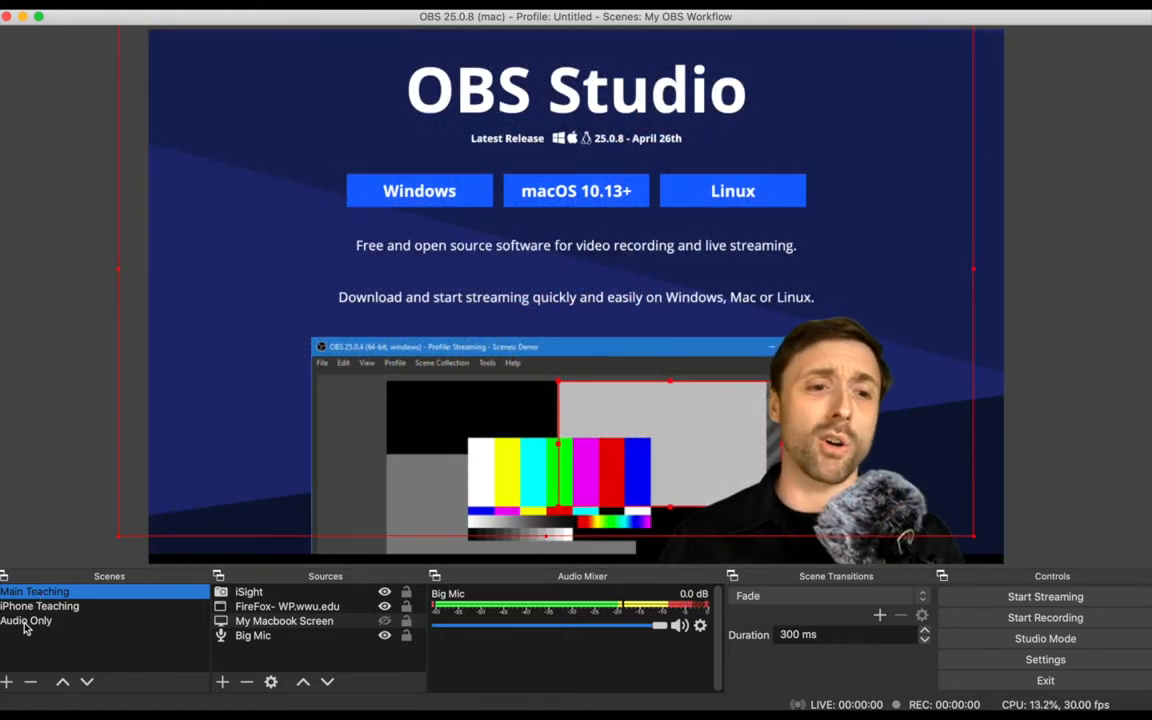
left_click(27, 621)
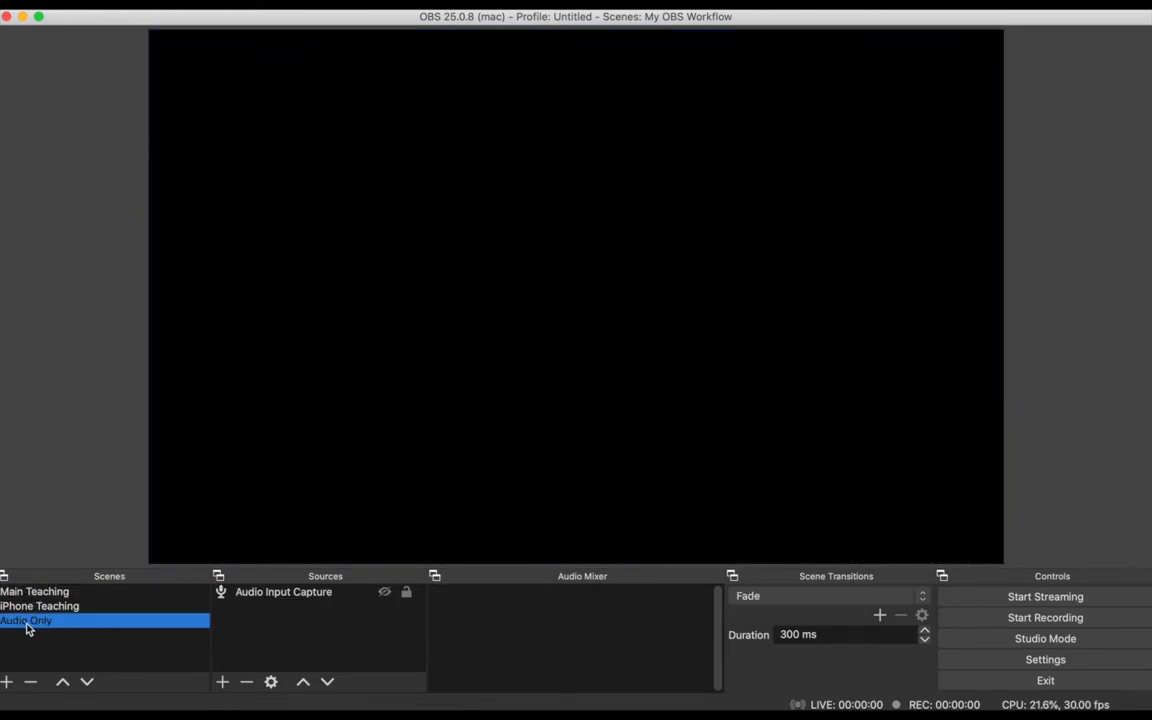
left_click(36, 591)
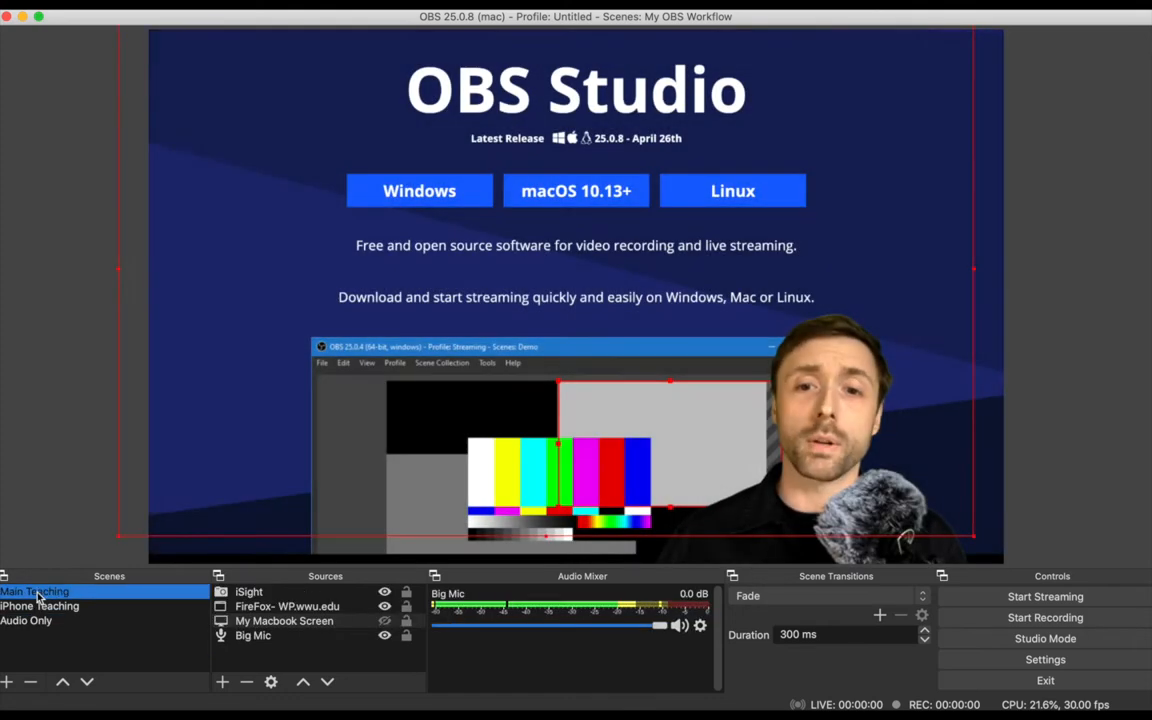
left_click(38, 606)
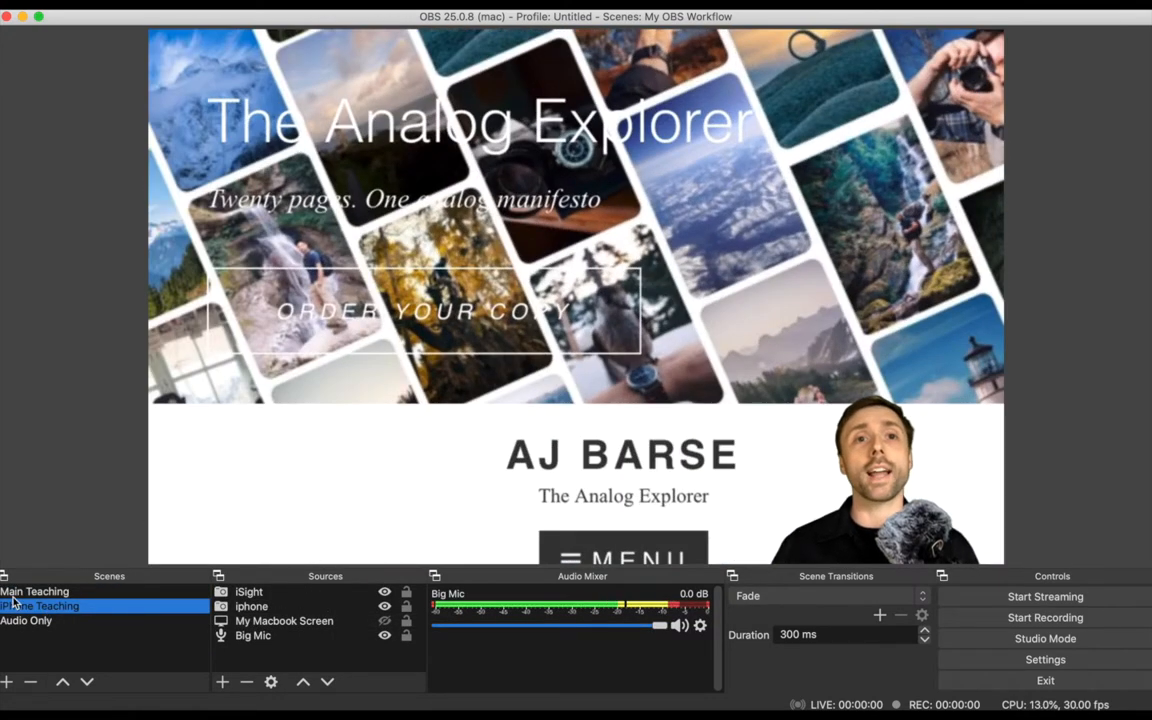
left_click(76, 593)
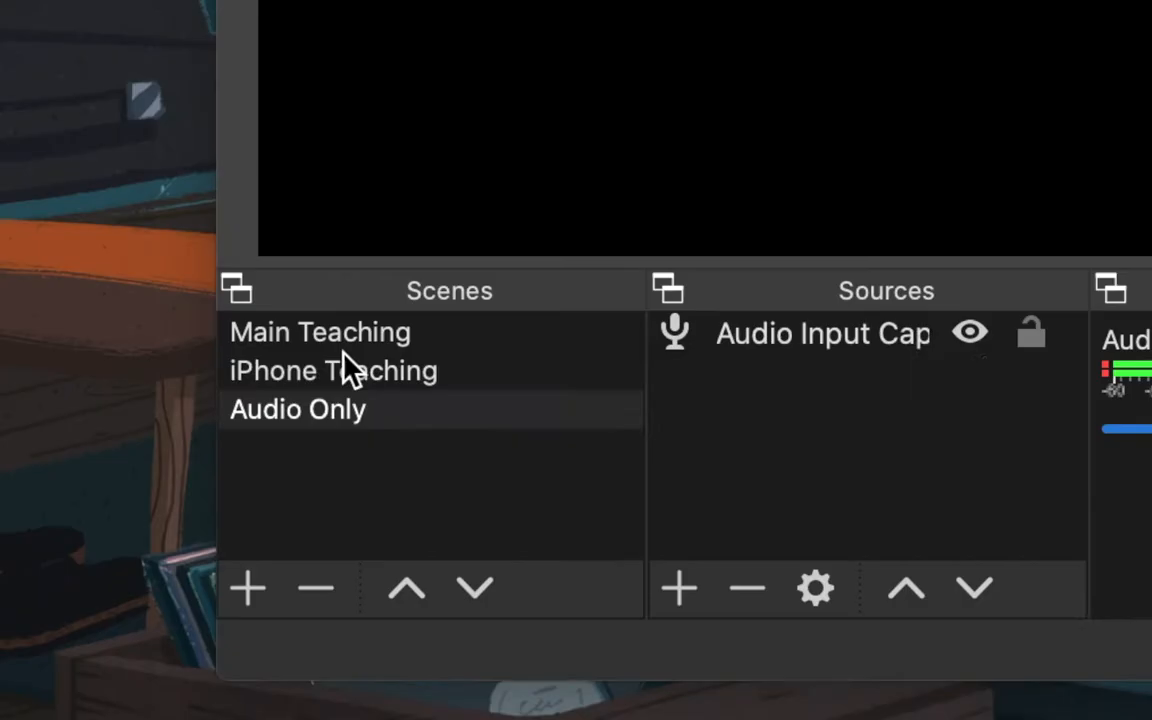
- Move the OBS window fully into view on the desktop and view the Main Teaching, iPhone Teaching and Audio Only scenes in turn
left_click(214, 594)
left_click(235, 581)
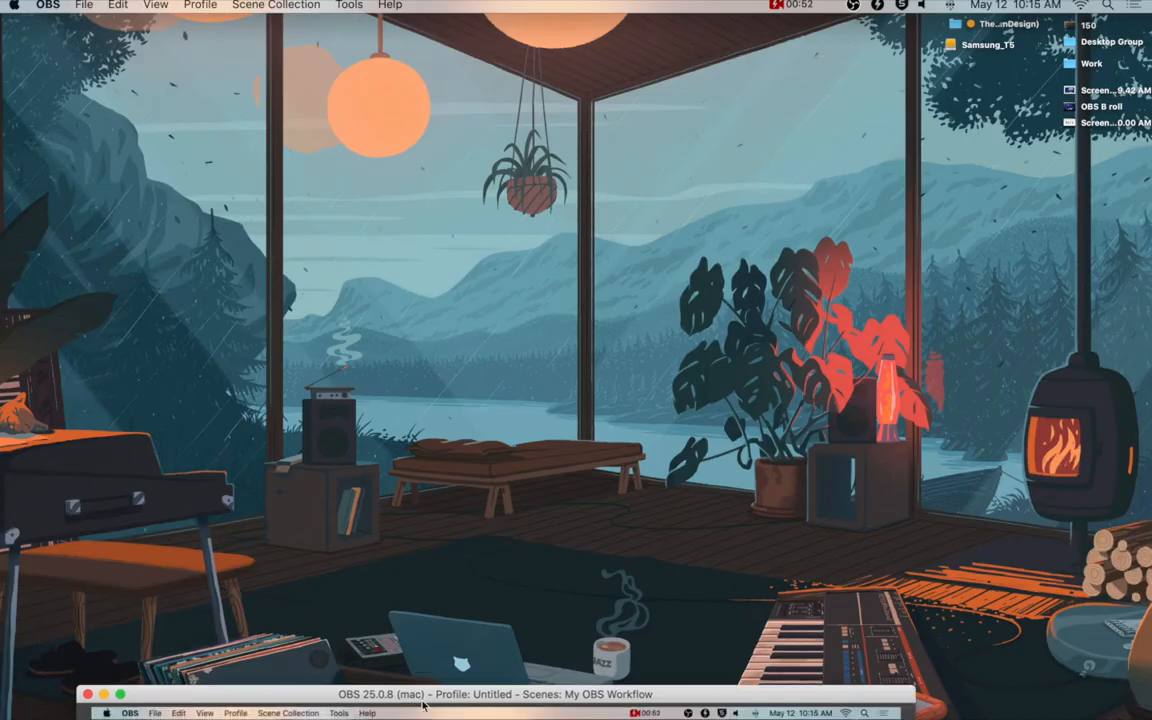
left_click_drag(422, 702, 465, 87)
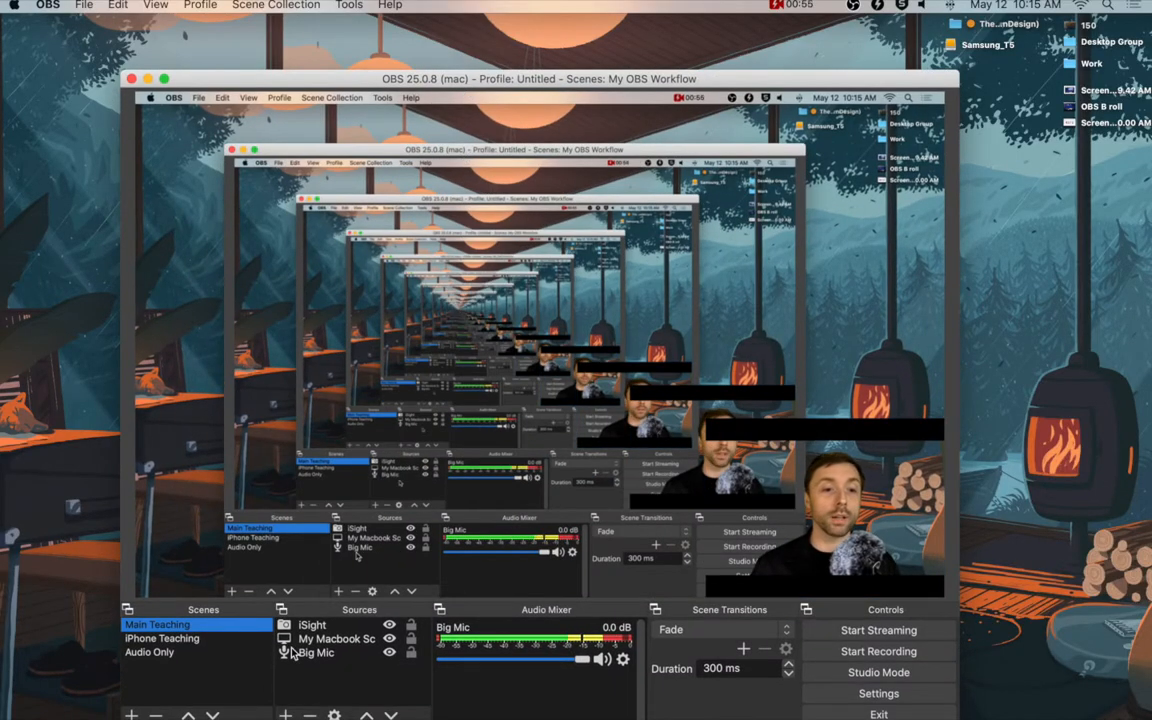
left_click(178, 640)
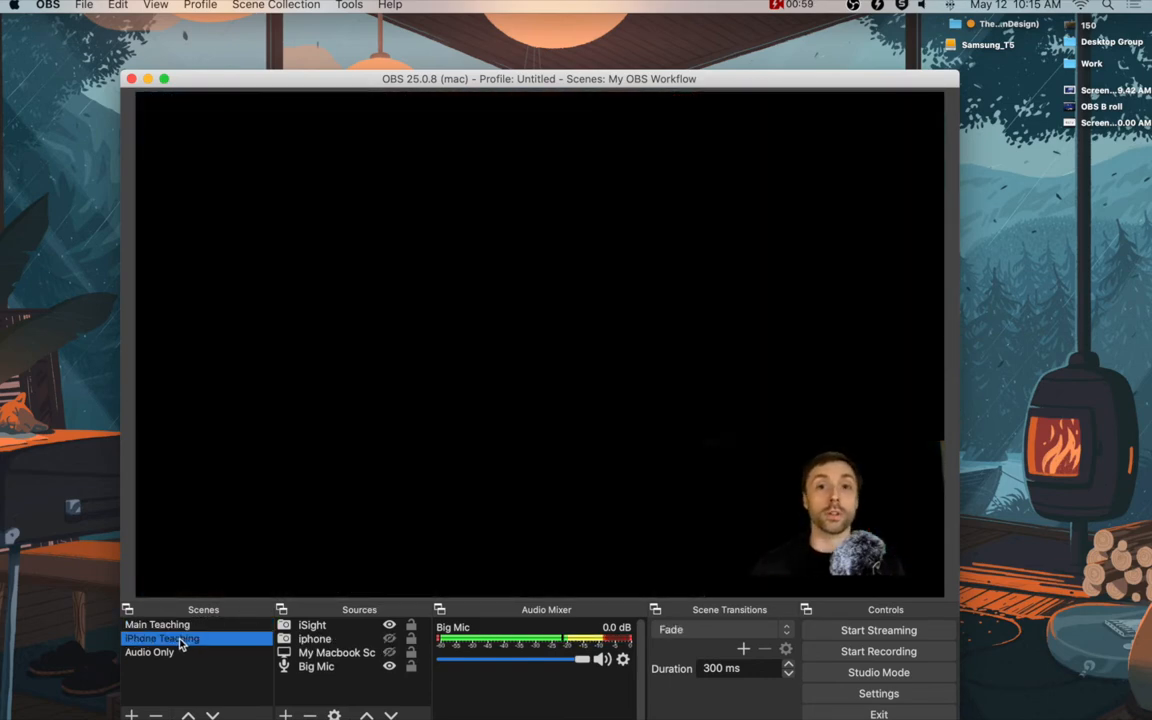
left_click_drag(284, 82, 176, 40)
left_click(40, 607)
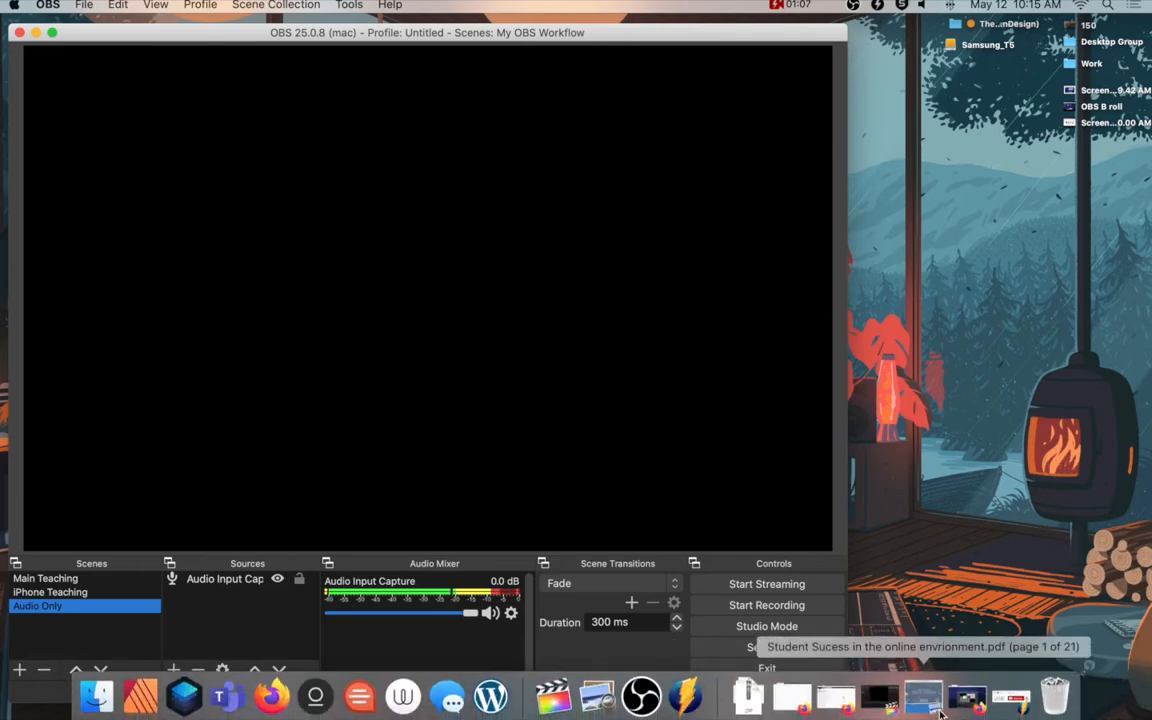
- Switch to the student success PDF in Preview, skim its first slides, and minimize its window
left_click(940, 712)
scroll(500, 490, "down", 5)
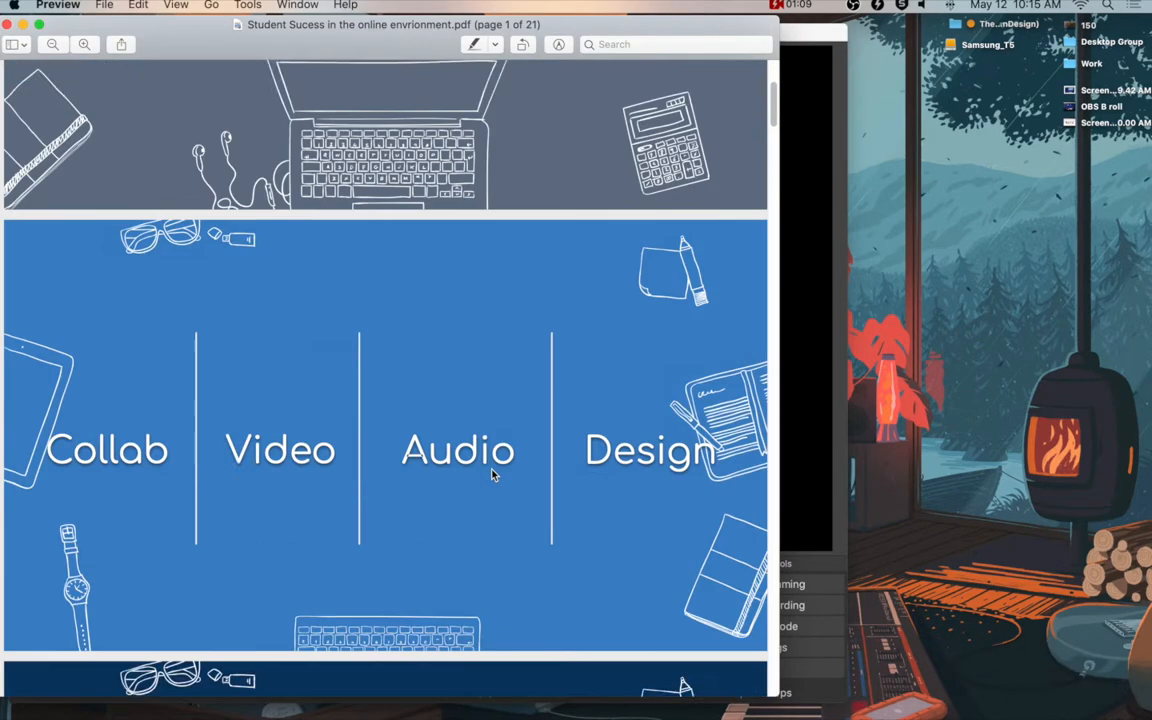
scroll(470, 450, "down", 3)
left_click(22, 25)
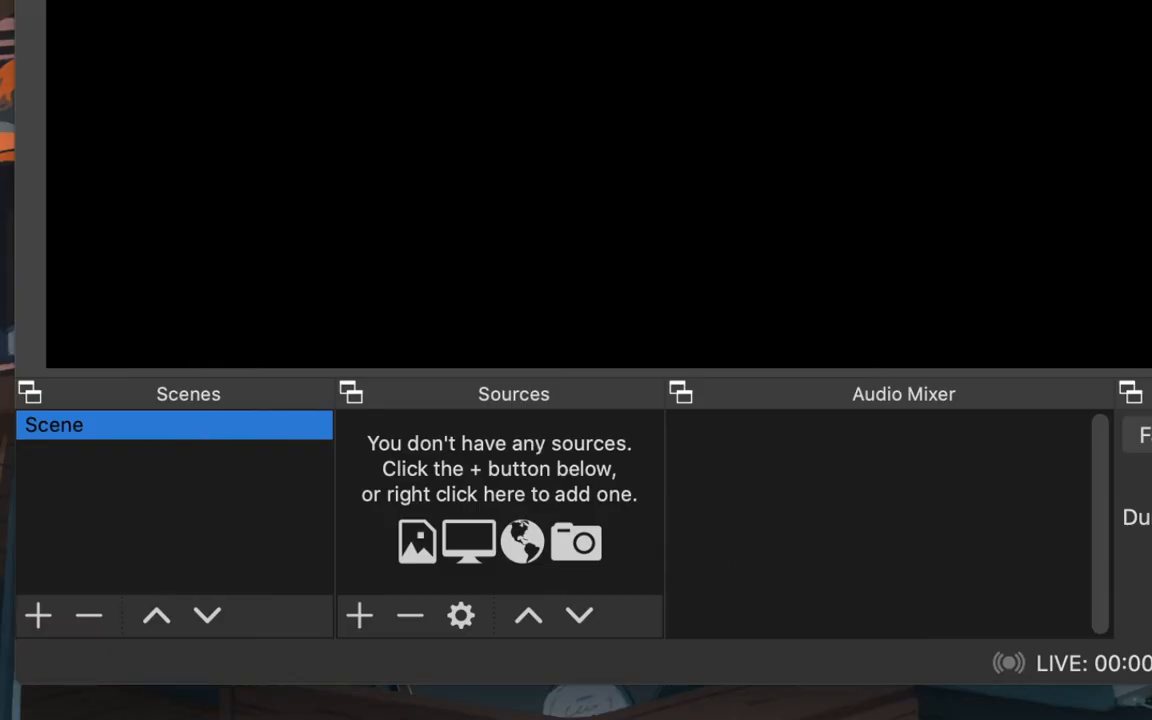
- Start the Auto-Configuration Wizard and choose to optimize just for recording, without streaming
left_click(389, 5)
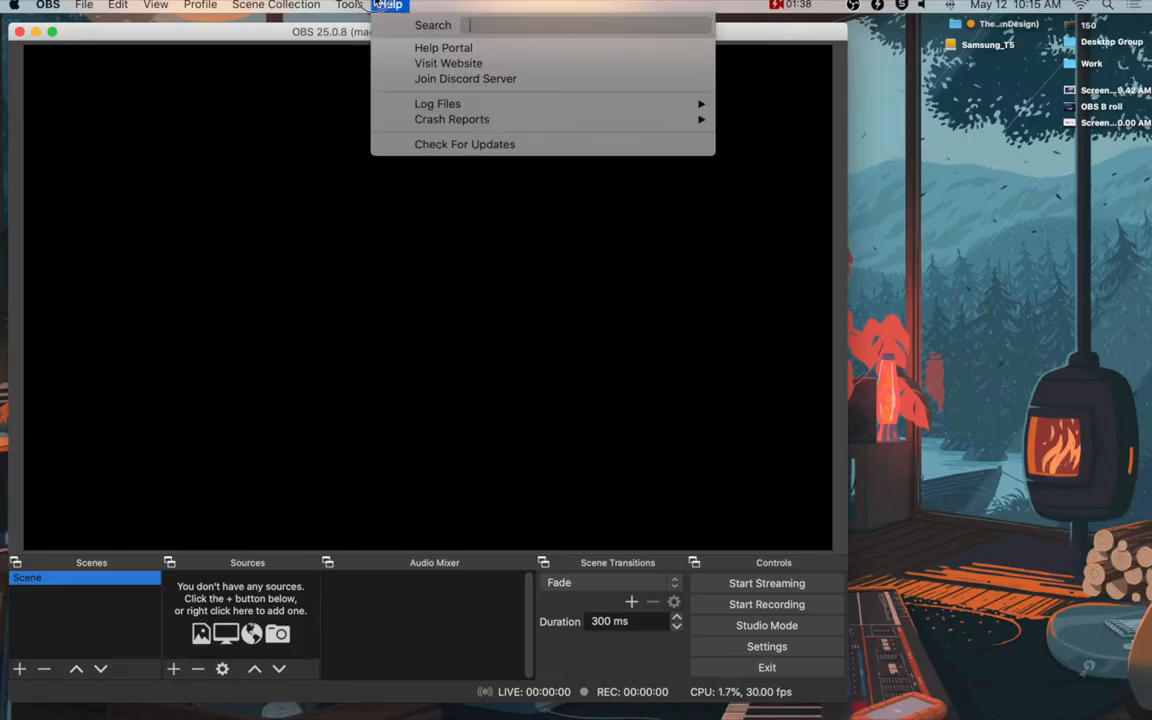
mouse_move(350, 5)
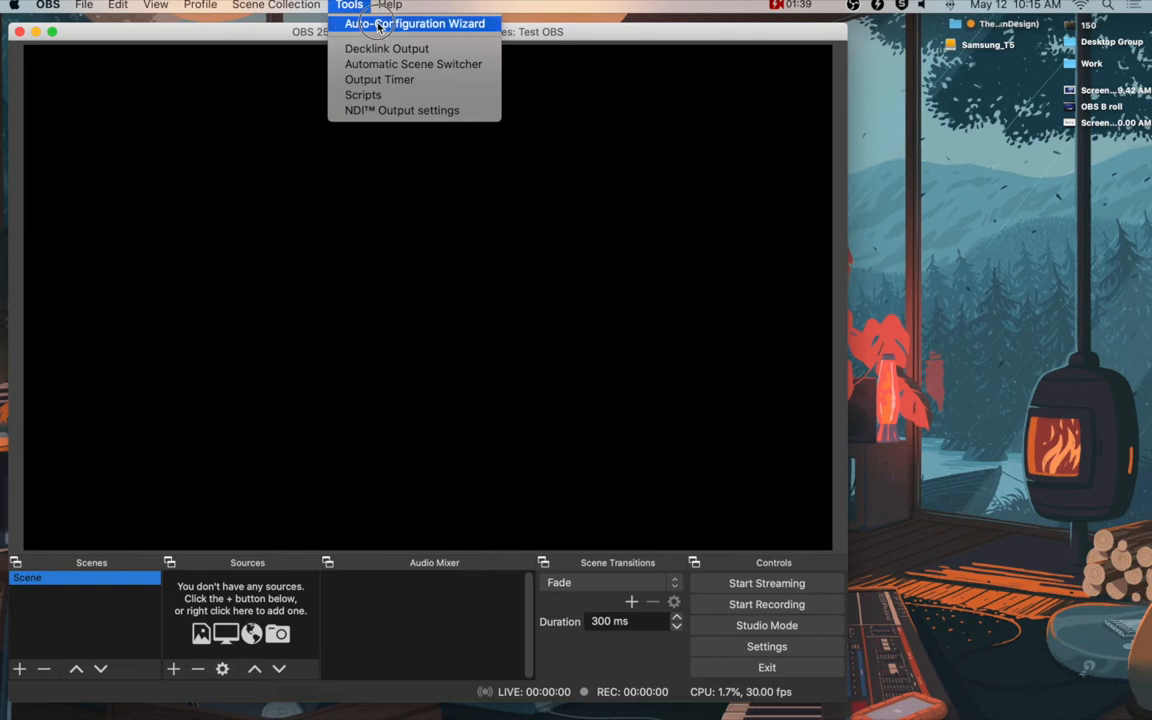
left_click(363, 50)
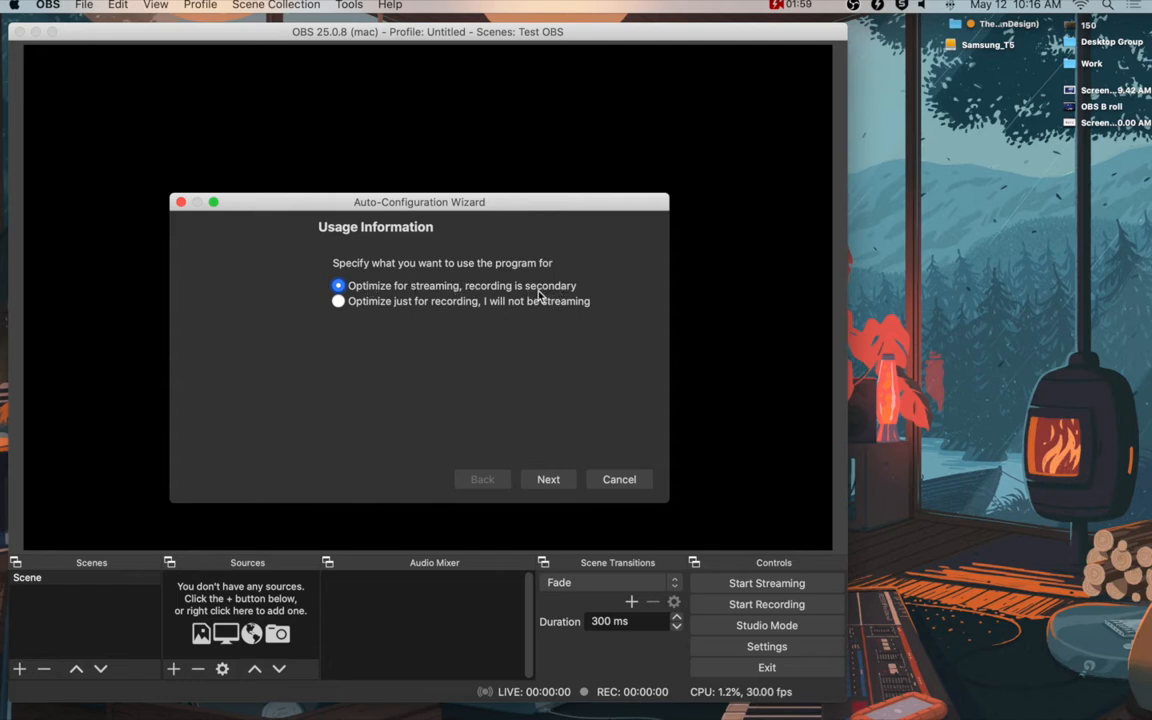
left_click(428, 302)
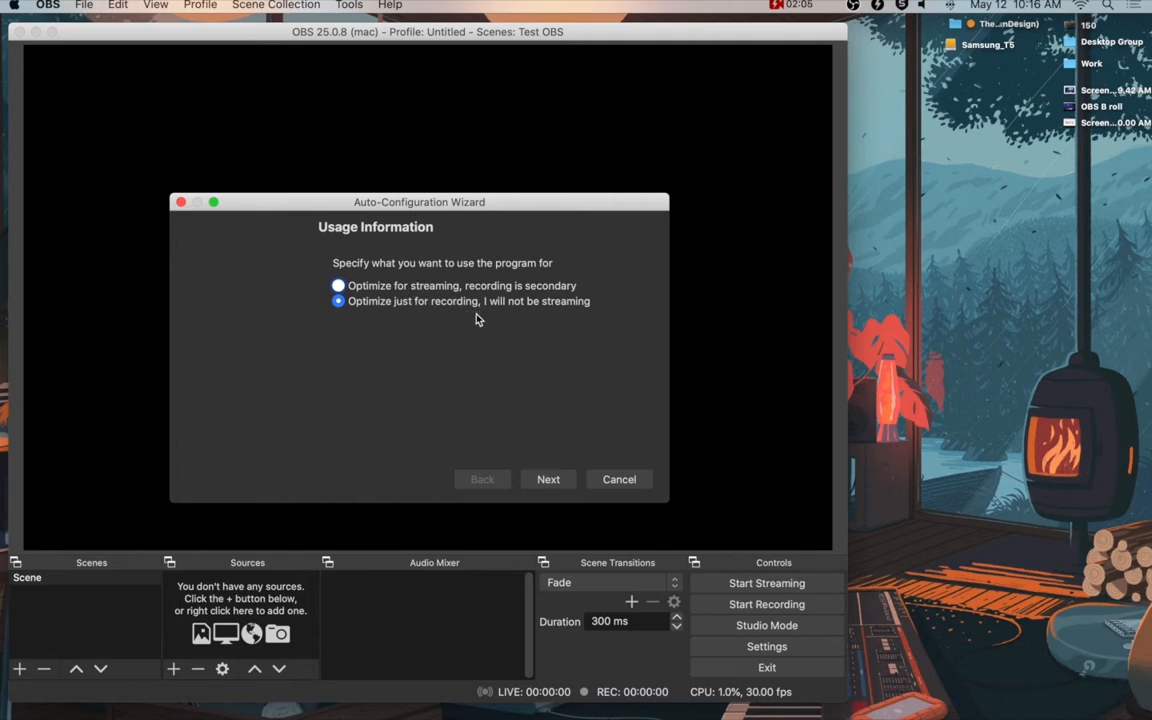
left_click(566, 484)
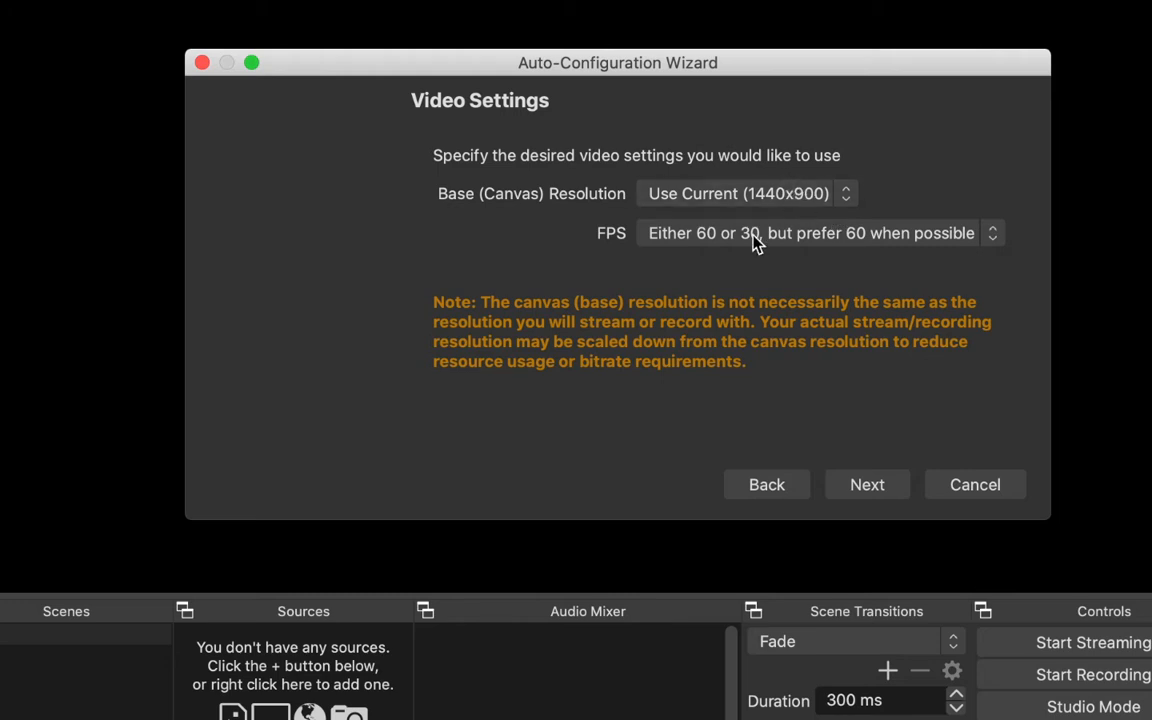
- Set the wizard's FPS option to Use Current (30)
left_click(712, 242)
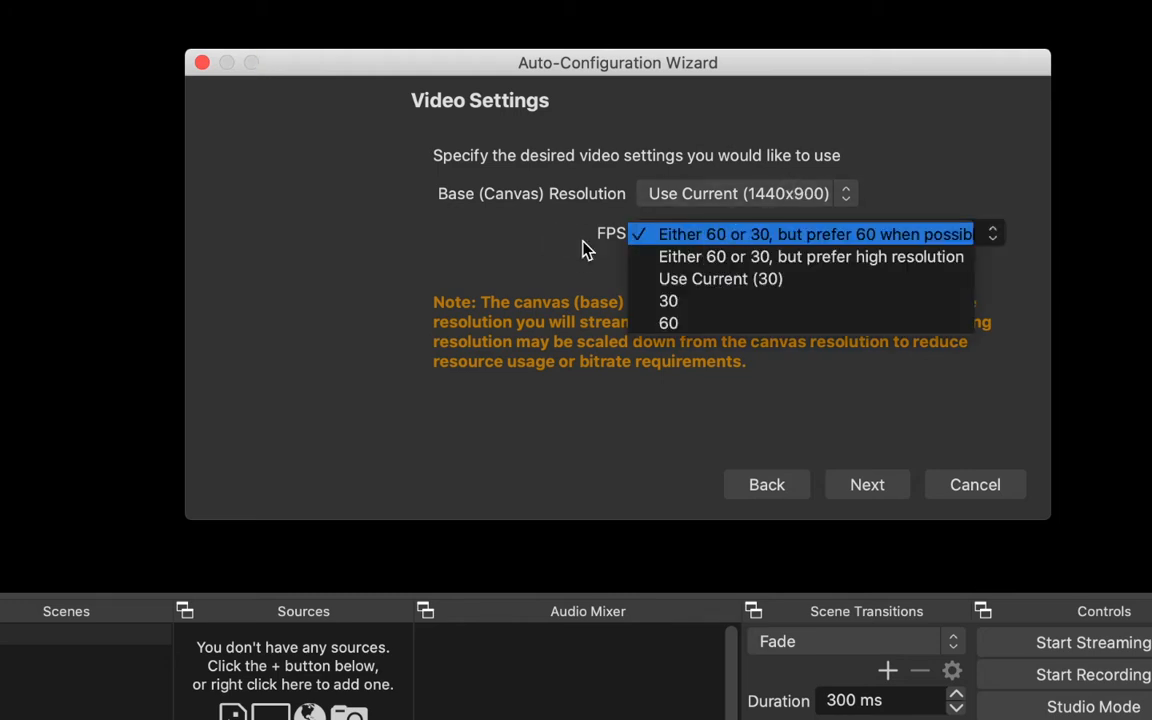
left_click(618, 248)
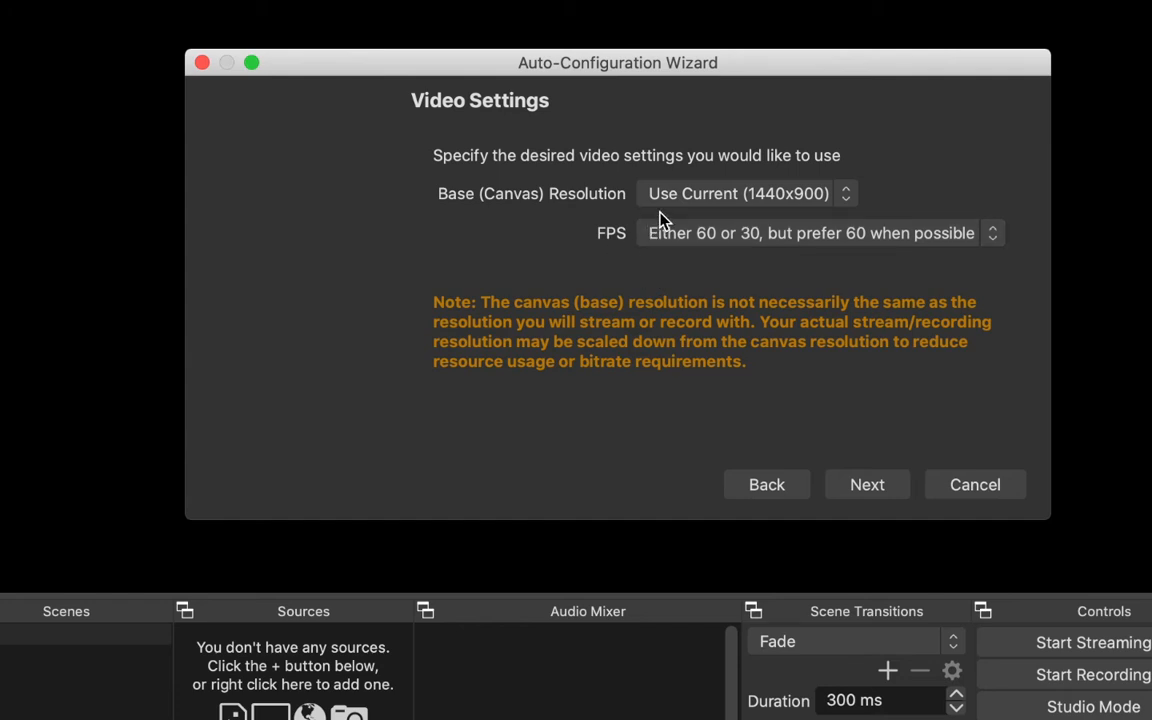
left_click(757, 245)
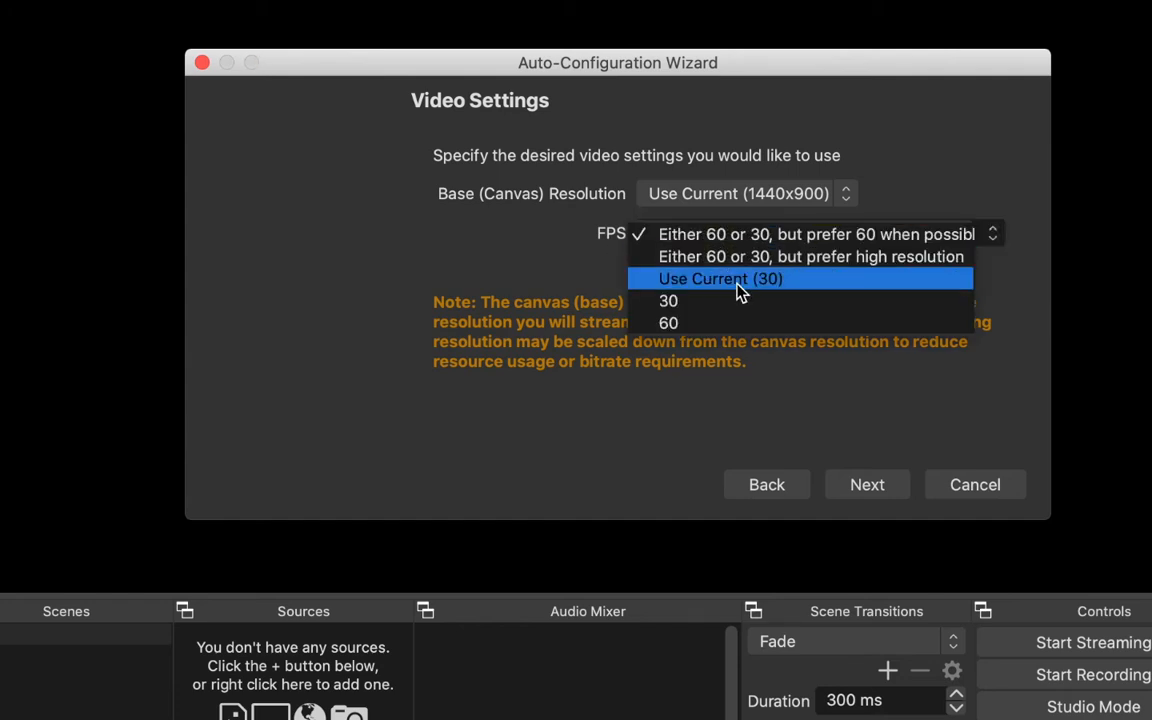
left_click(735, 281)
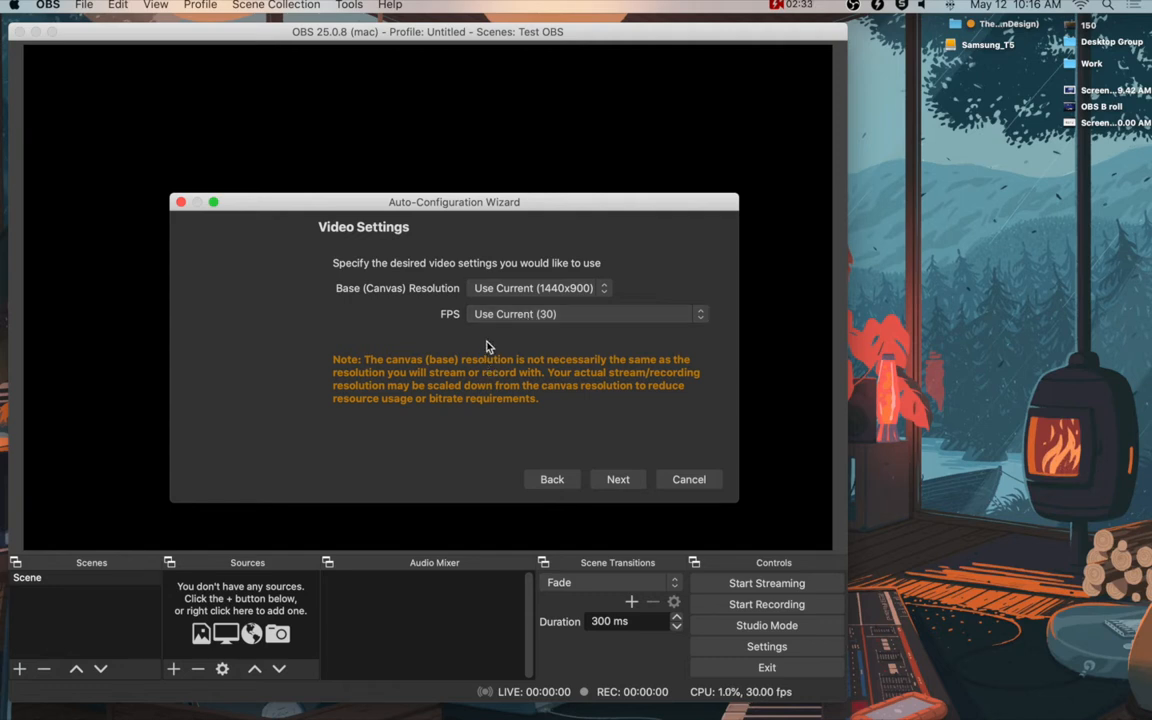
- Keep the base canvas resolution at Use Current (1440x900), run the wizard's test and apply its suggested settings
left_click(560, 288)
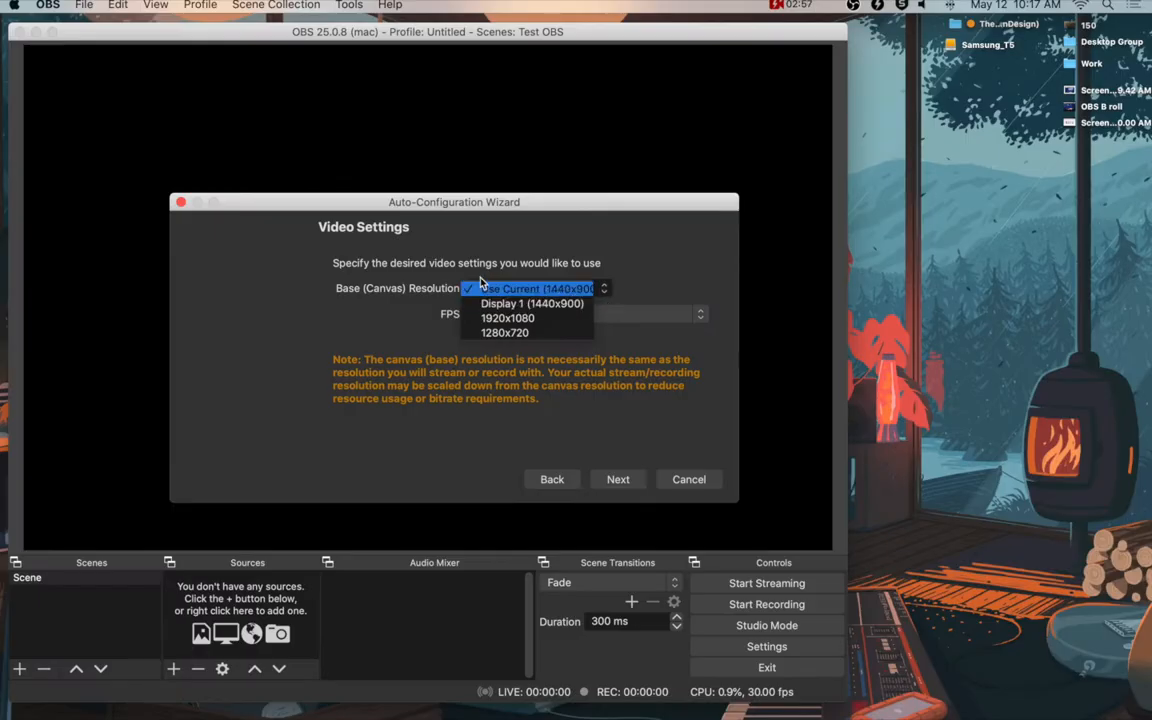
left_click(560, 290)
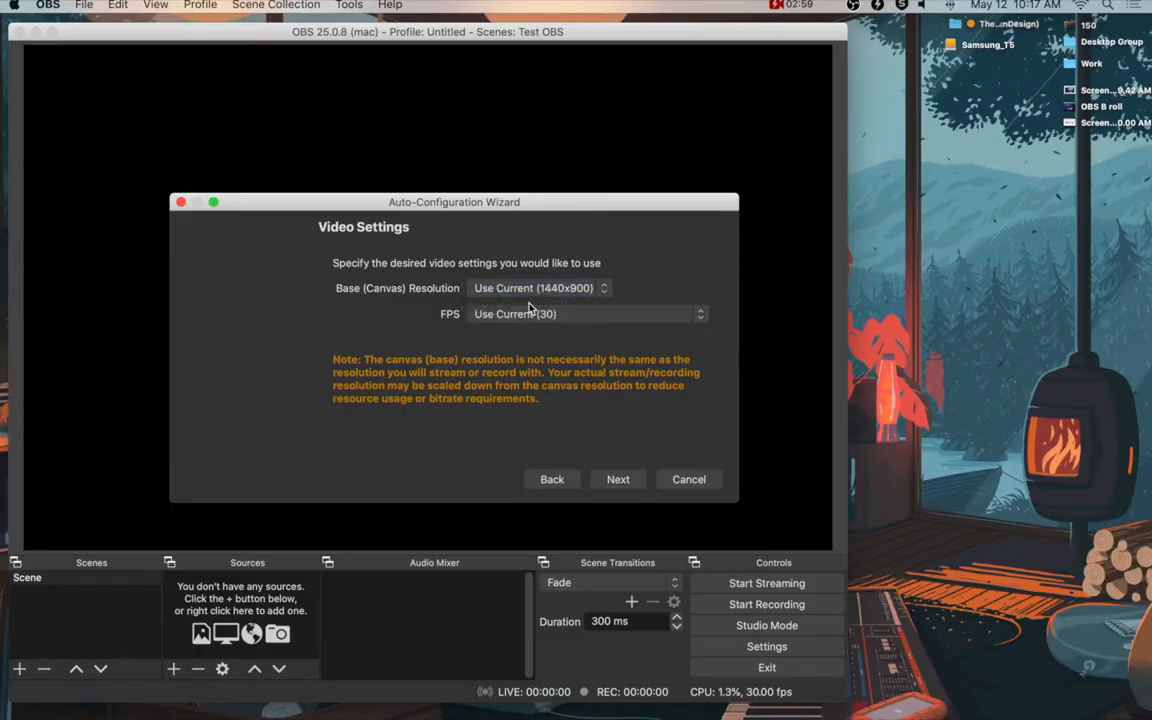
left_click(618, 480)
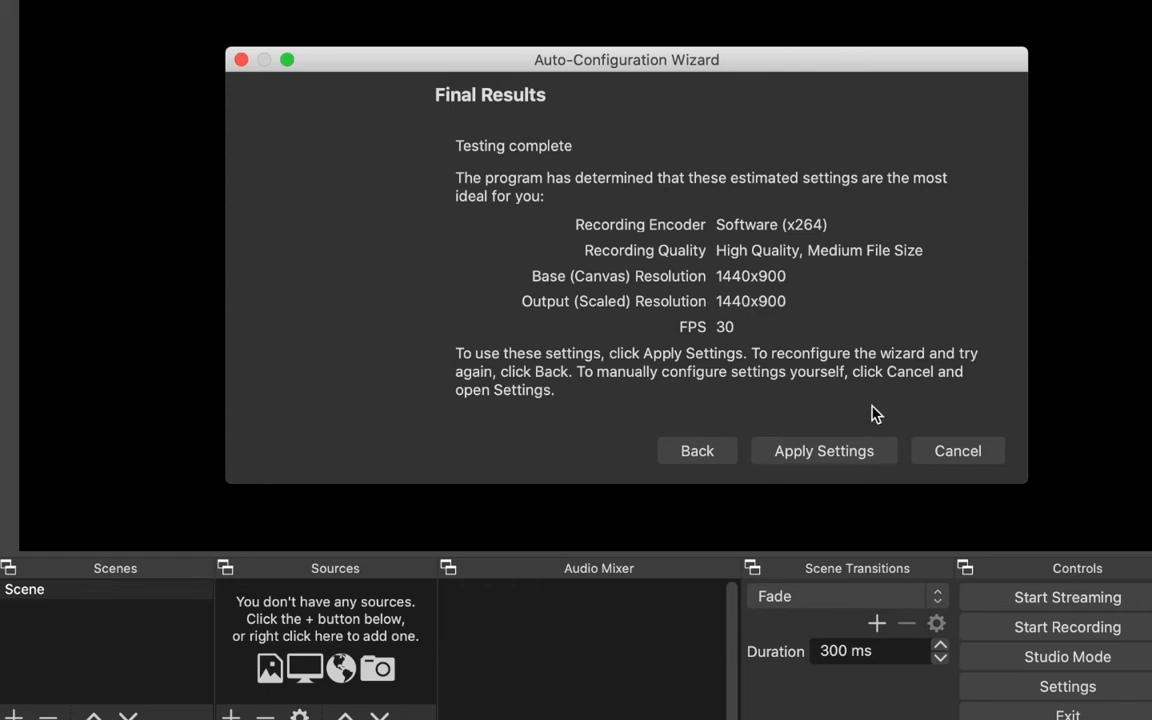
left_click(846, 452)
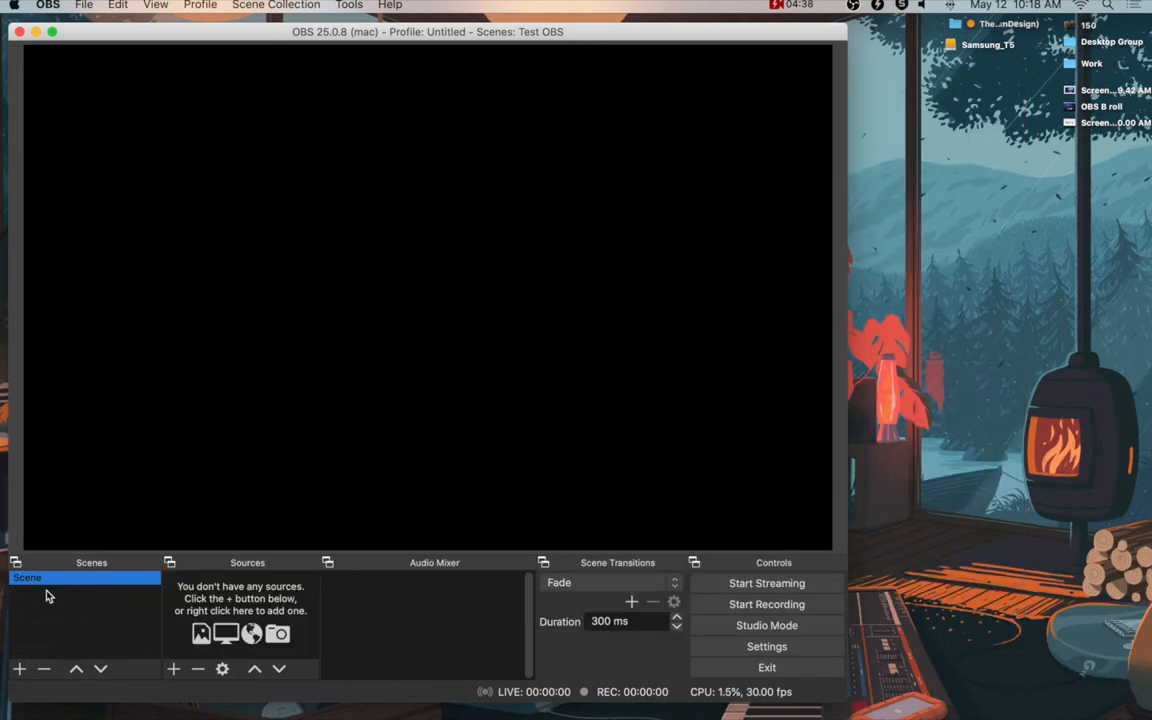
- Rename the default scene as Main Teaching
right_click(38, 584)
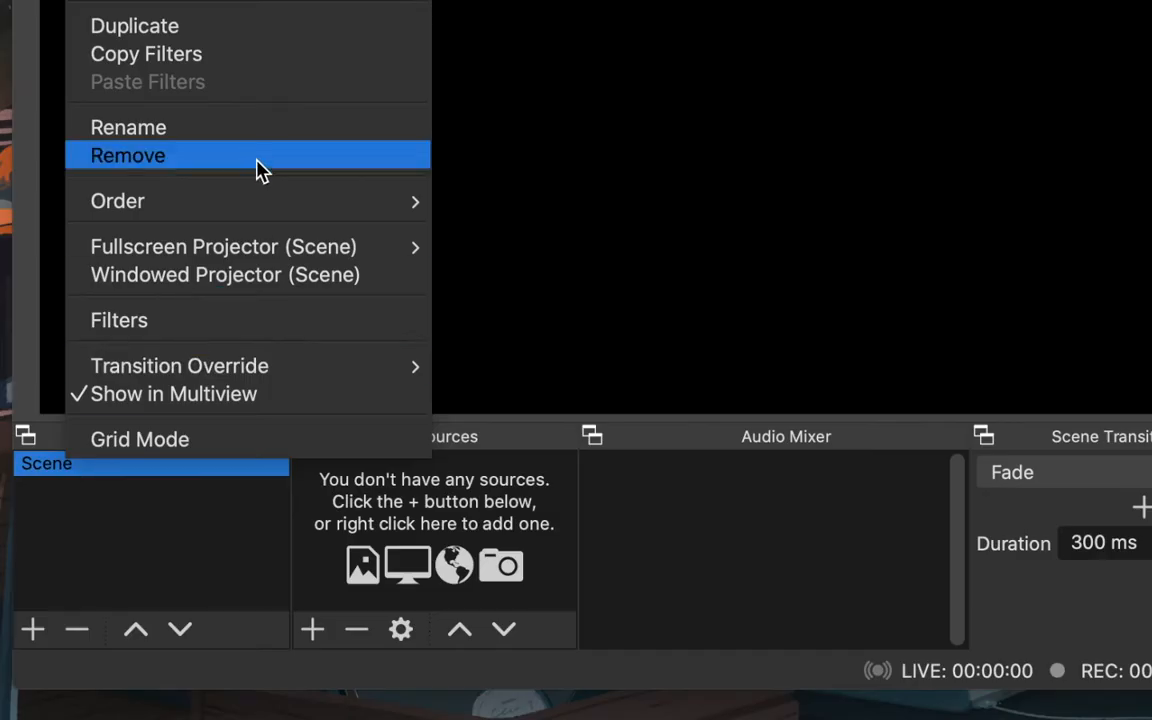
left_click(257, 132)
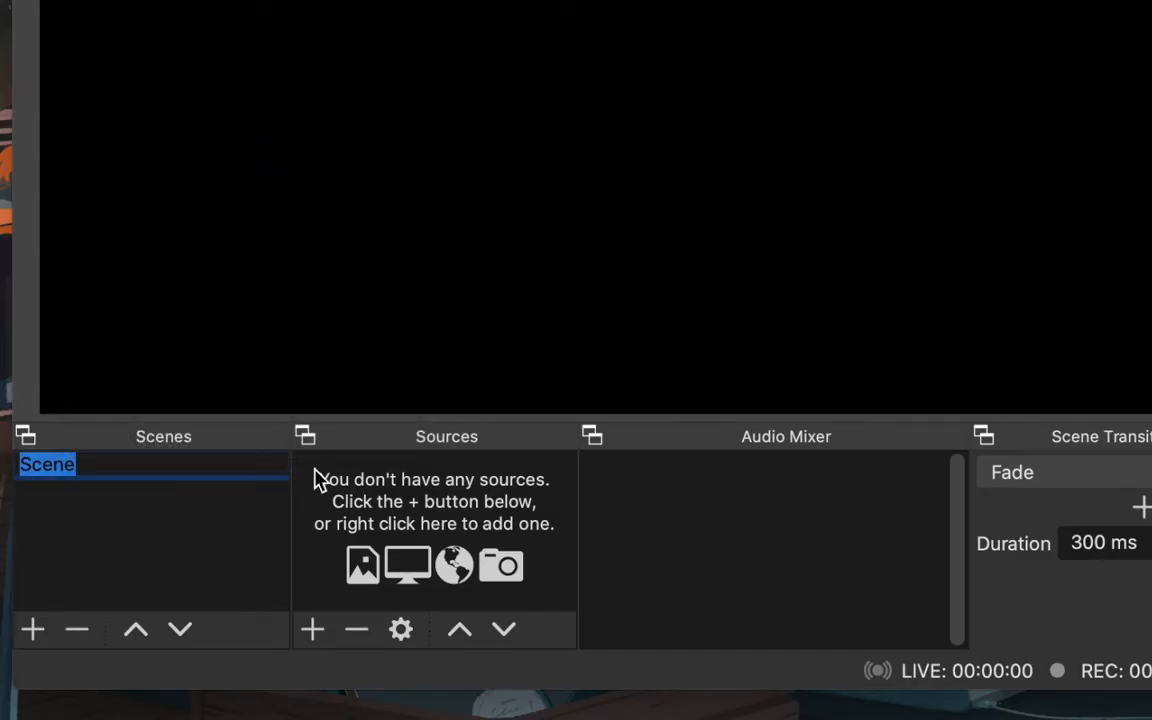
type("Main Te")
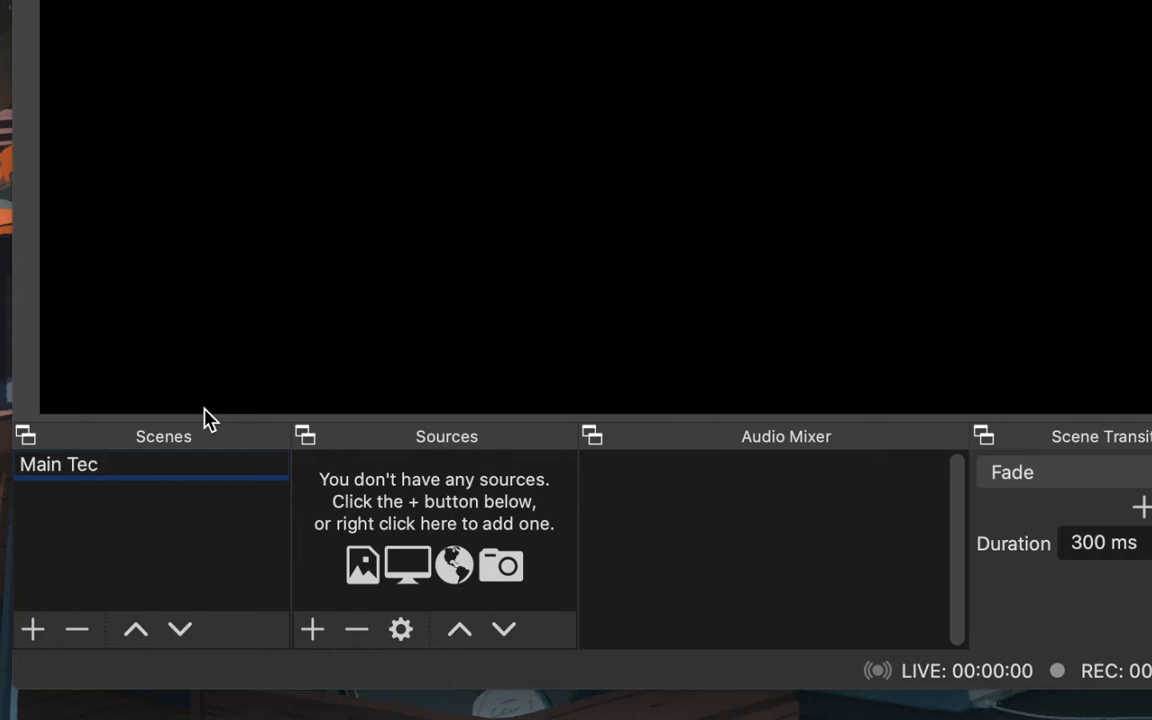
type("aching")
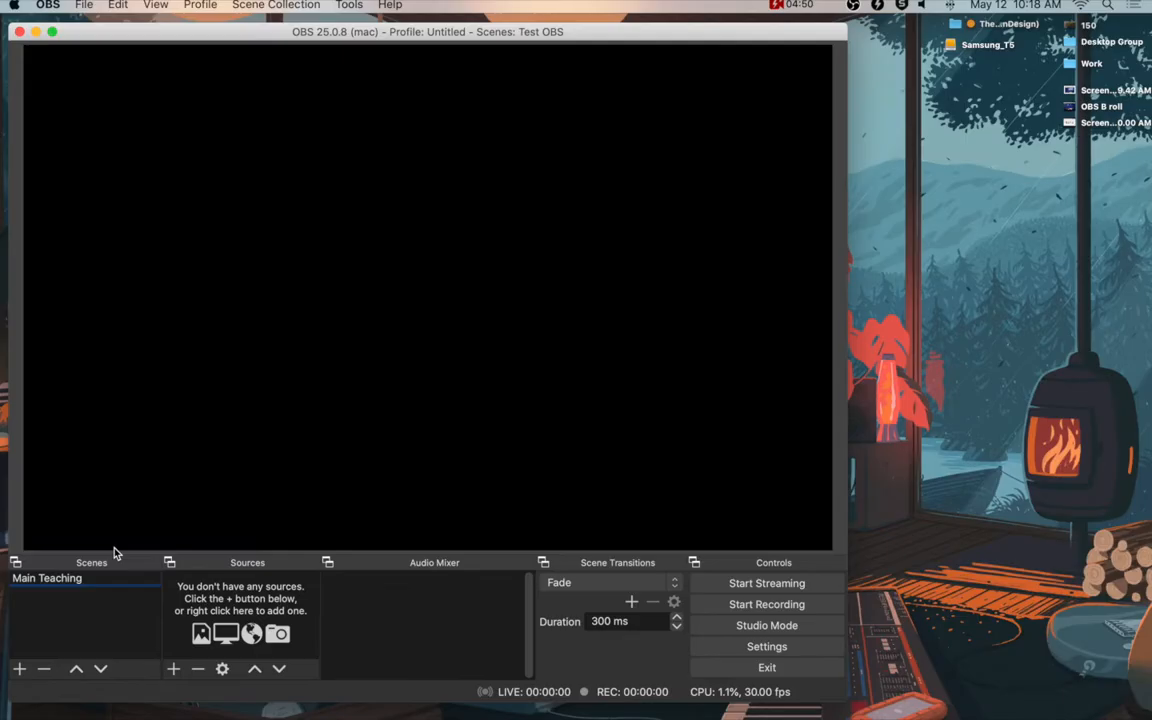
left_click(123, 627)
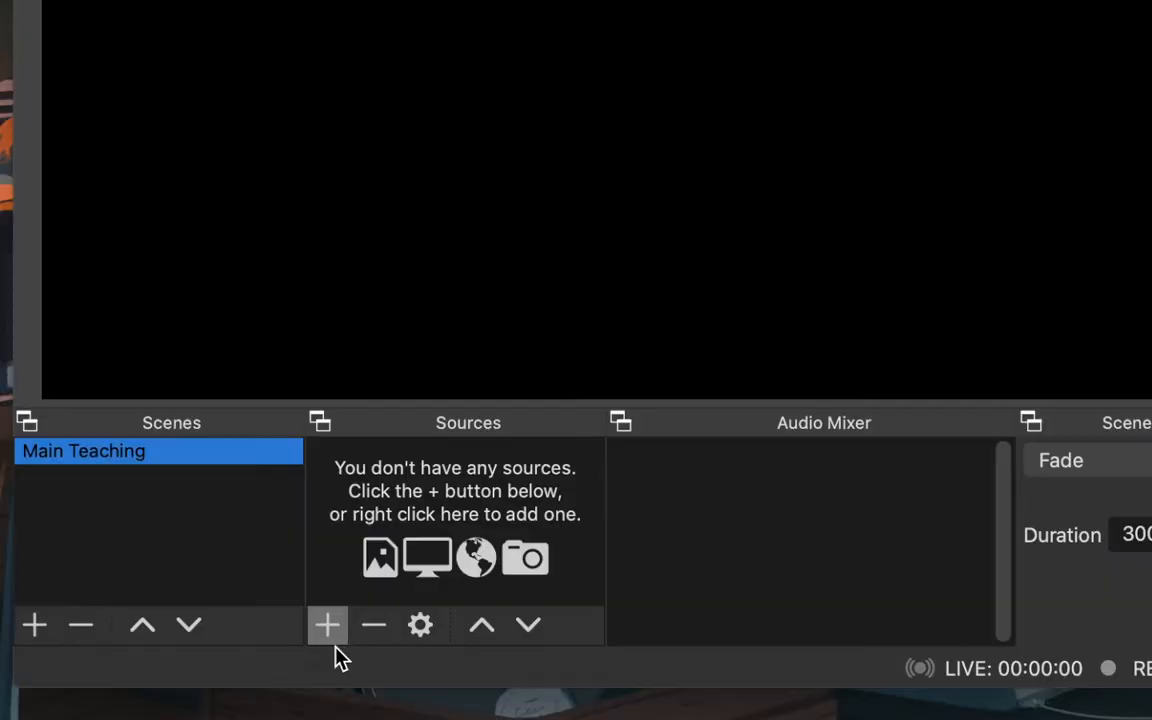
- Add a new Audio Input Capture source named Big Mic to the Main Teaching scene
left_click(176, 669)
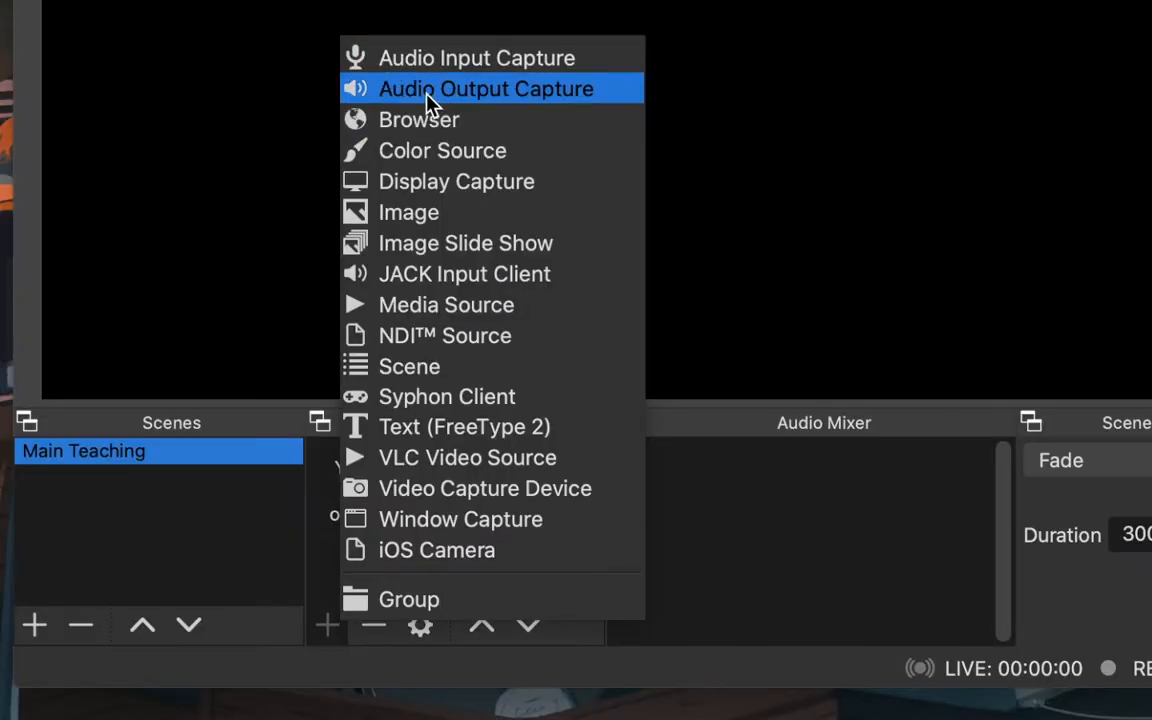
left_click(469, 60)
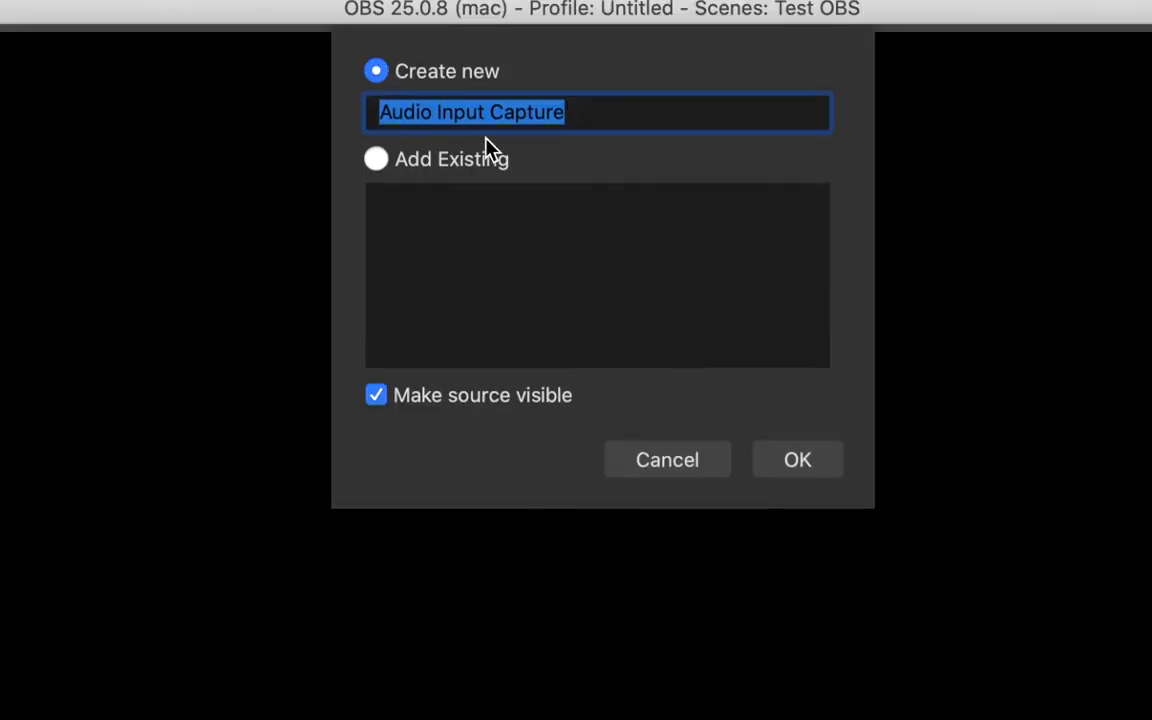
type("the")
key("BackSpace")
key("BackSpace")
key("BackSpace")
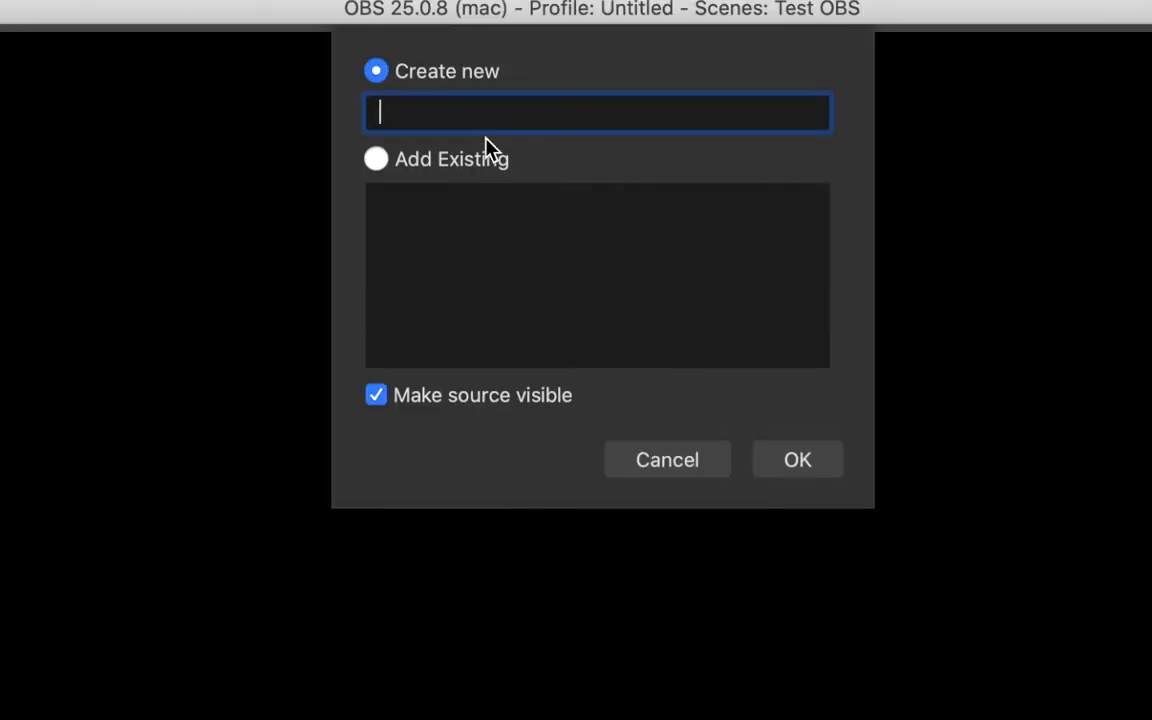
type("Big Mic")
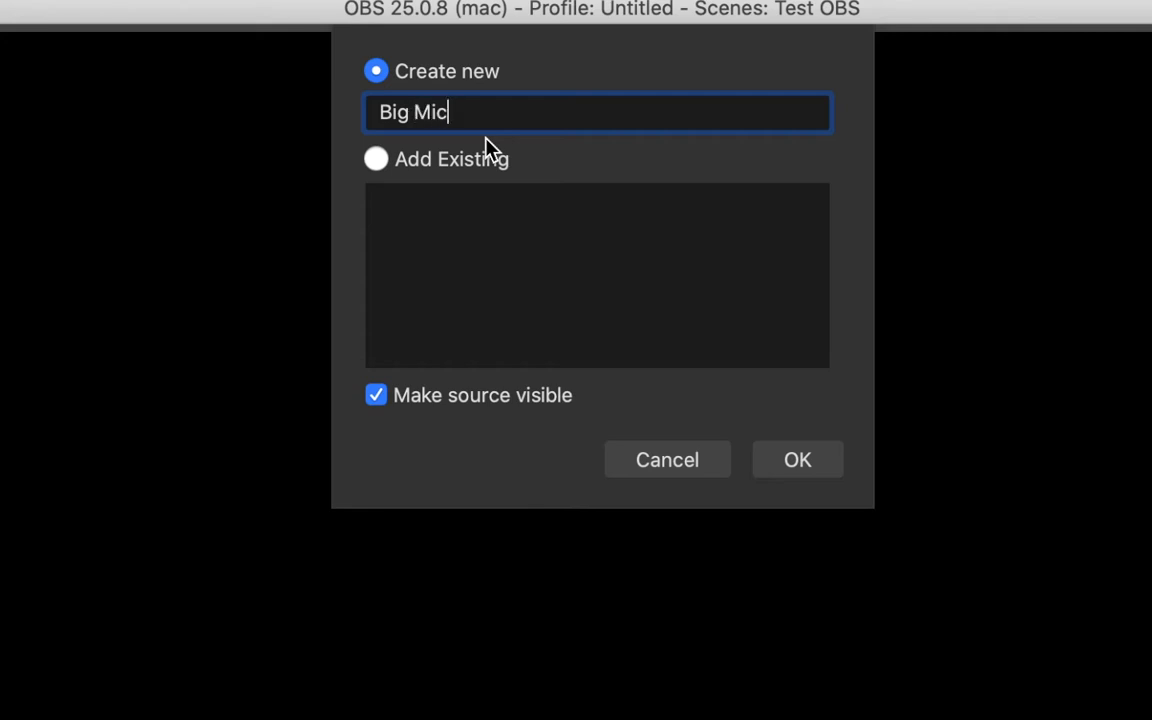
left_click(795, 458)
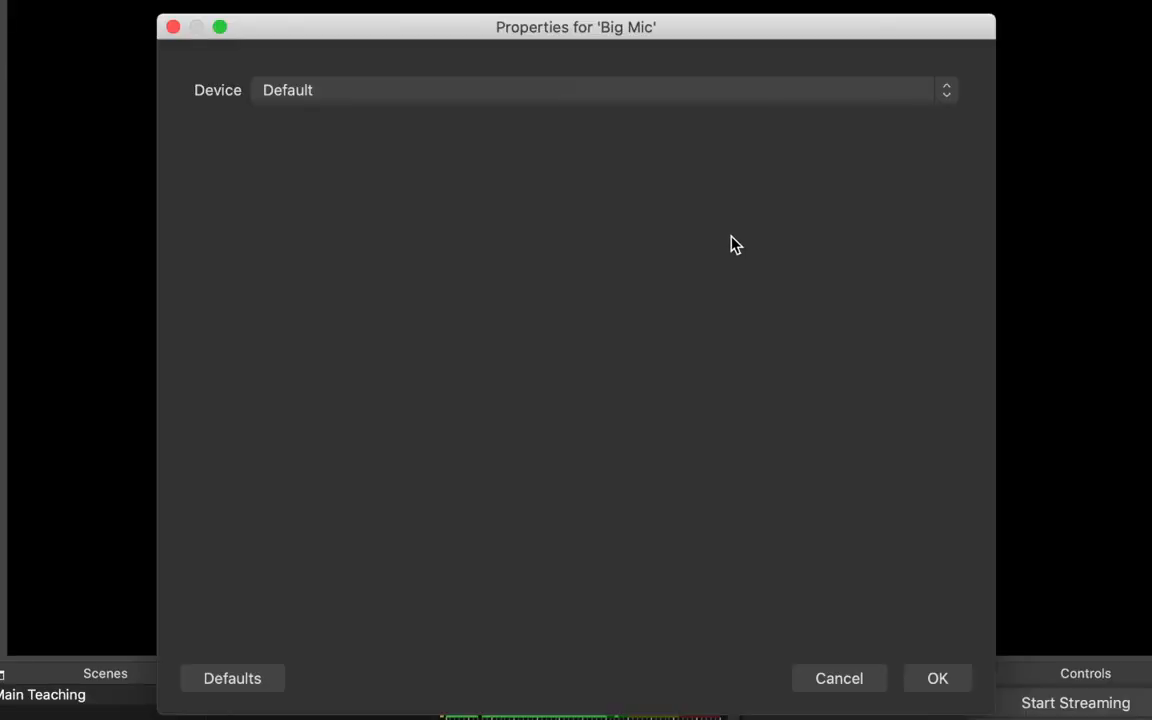
- Set the Big Mic source's device to Shure MV5 and accept its properties
left_click(430, 88)
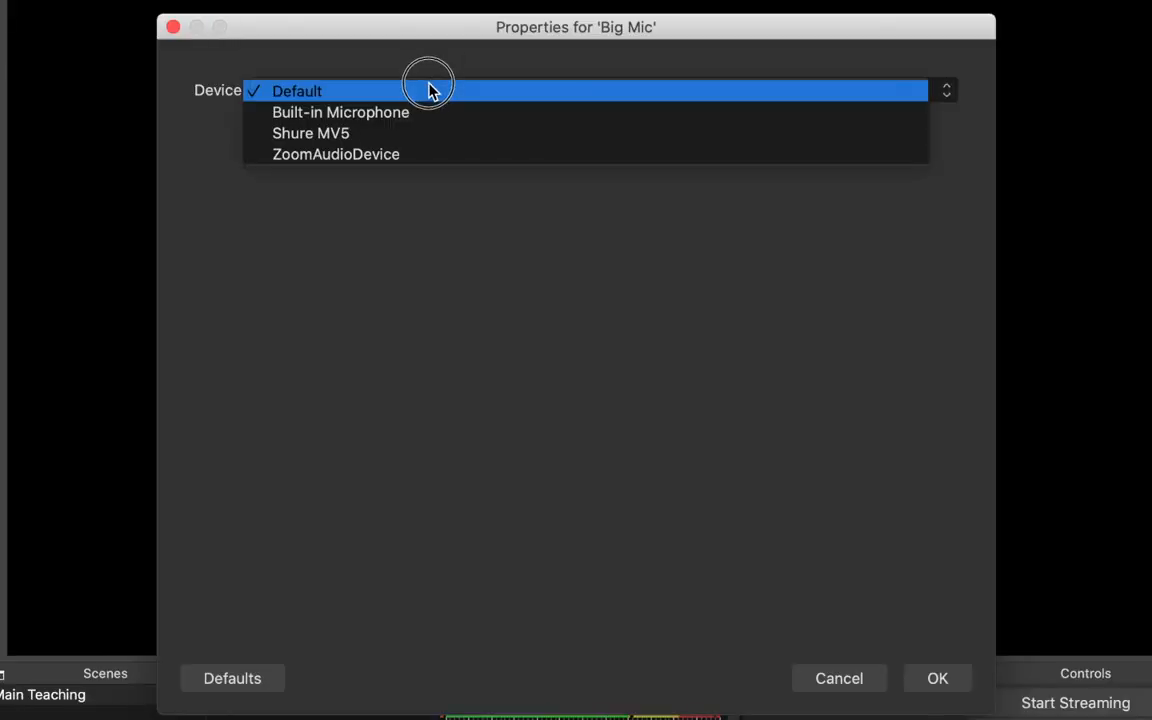
left_click(357, 134)
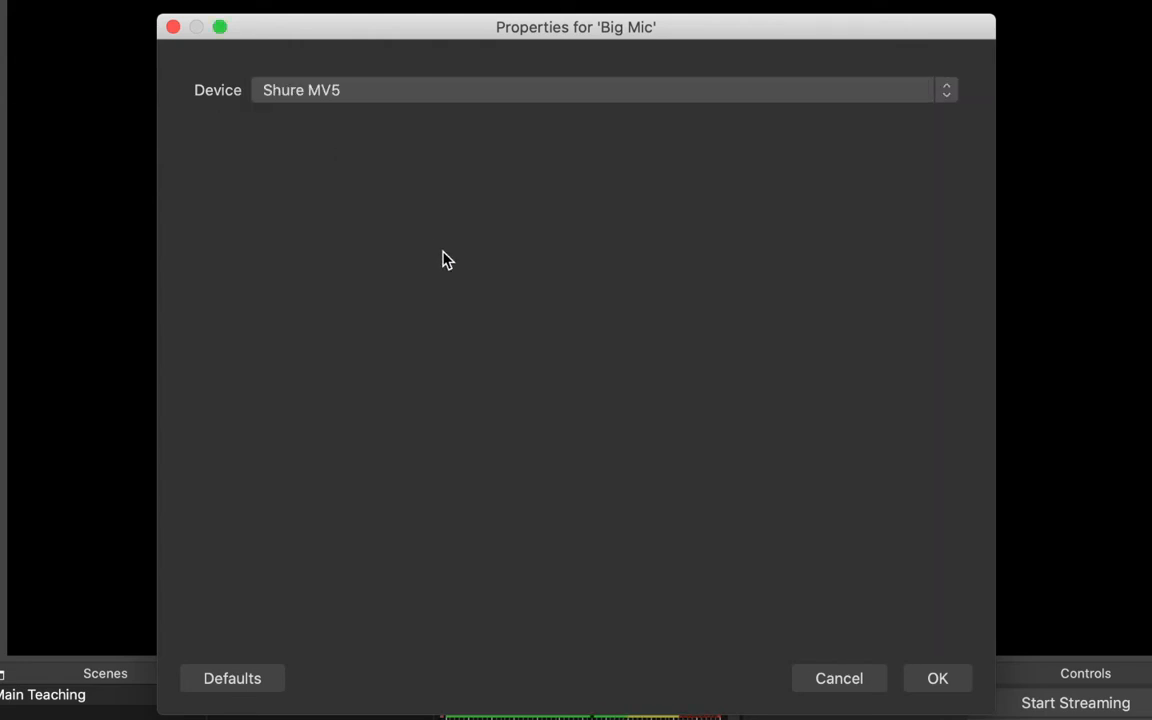
left_click(944, 679)
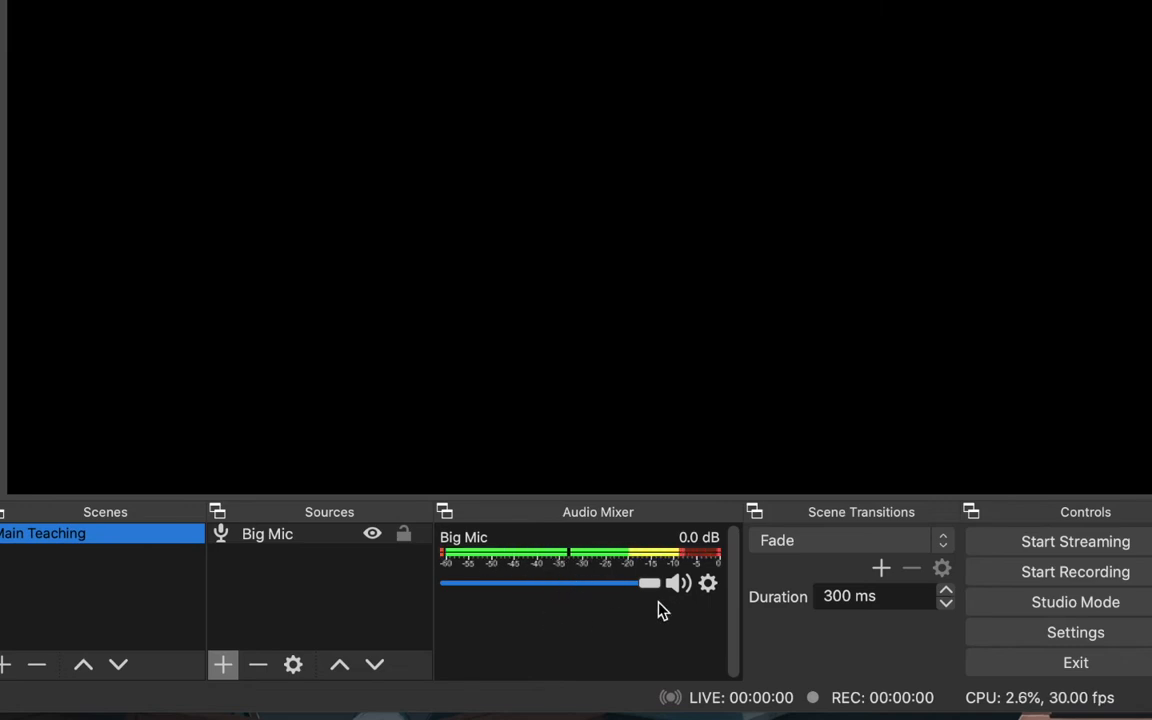
mouse_move(651, 591)
left_mouse_down()
mouse_move(486, 588)
mouse_move(652, 593)
left_mouse_up()
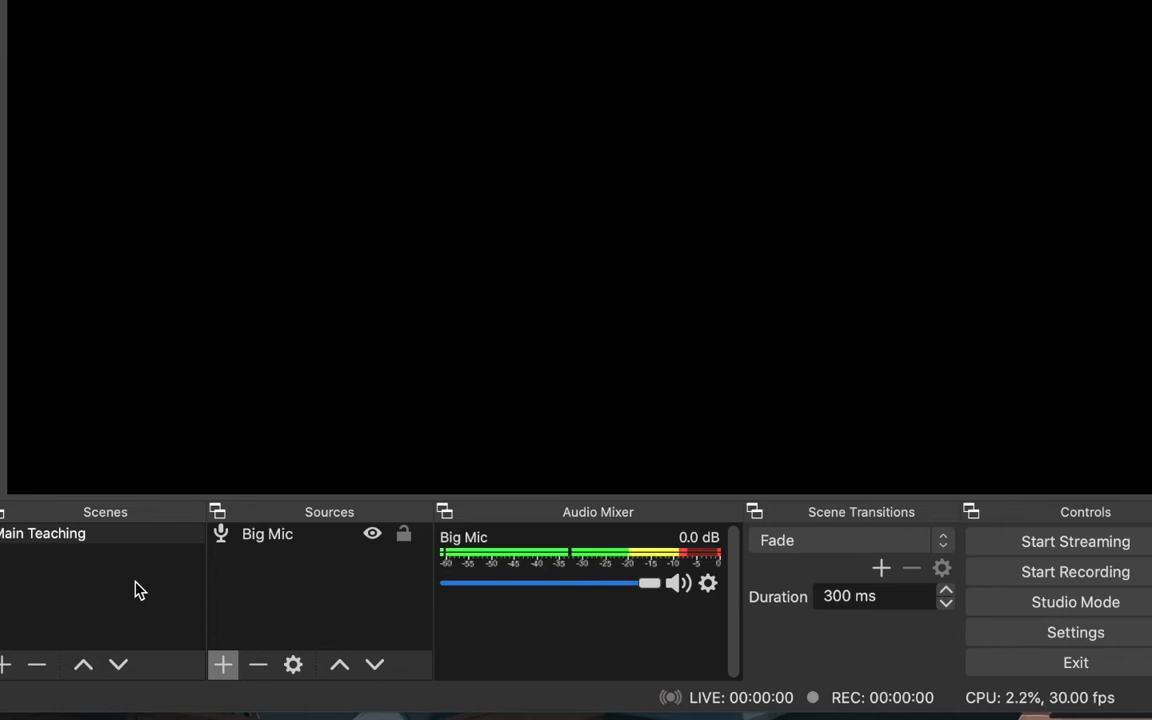
- Add a new Display Capture source named Macbook Screen for display 0, with the cursor shown and no crop
left_click(226, 665)
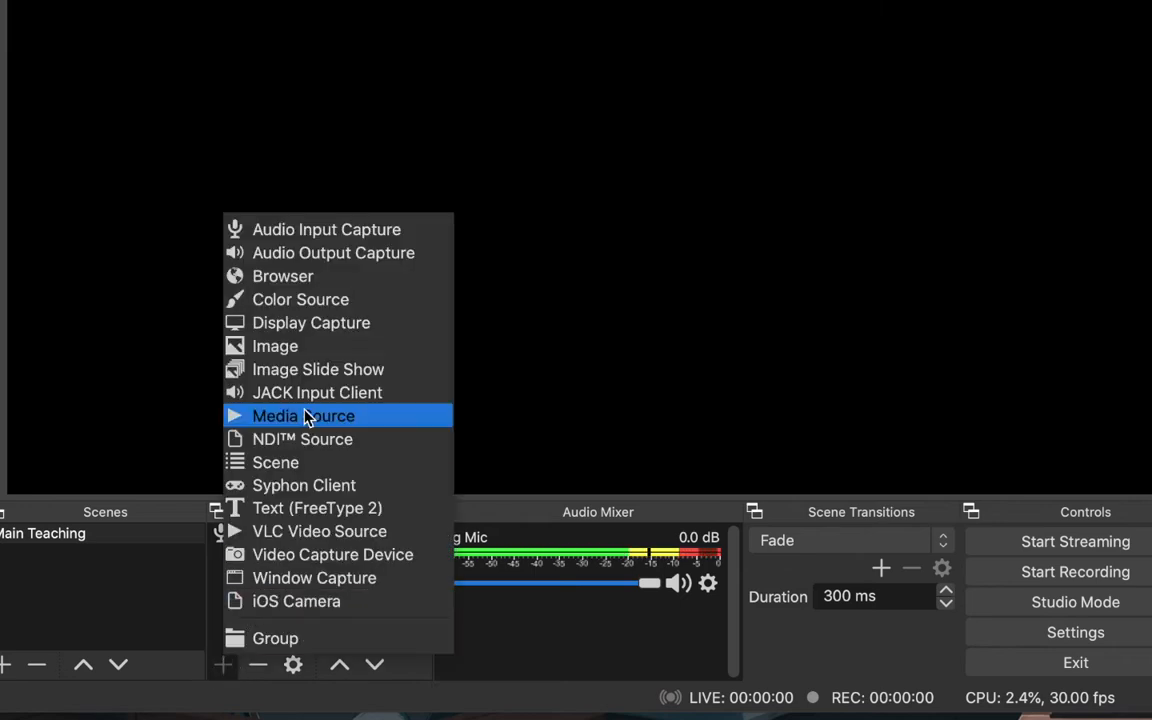
left_click(321, 323)
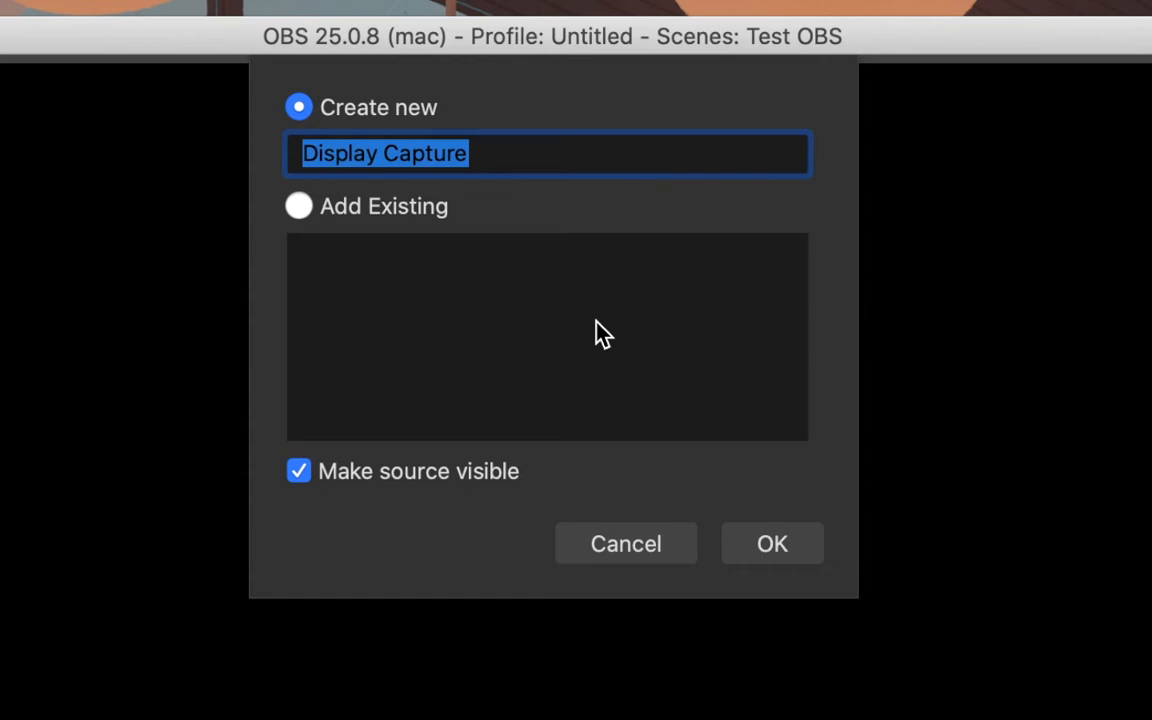
type("Macbook")
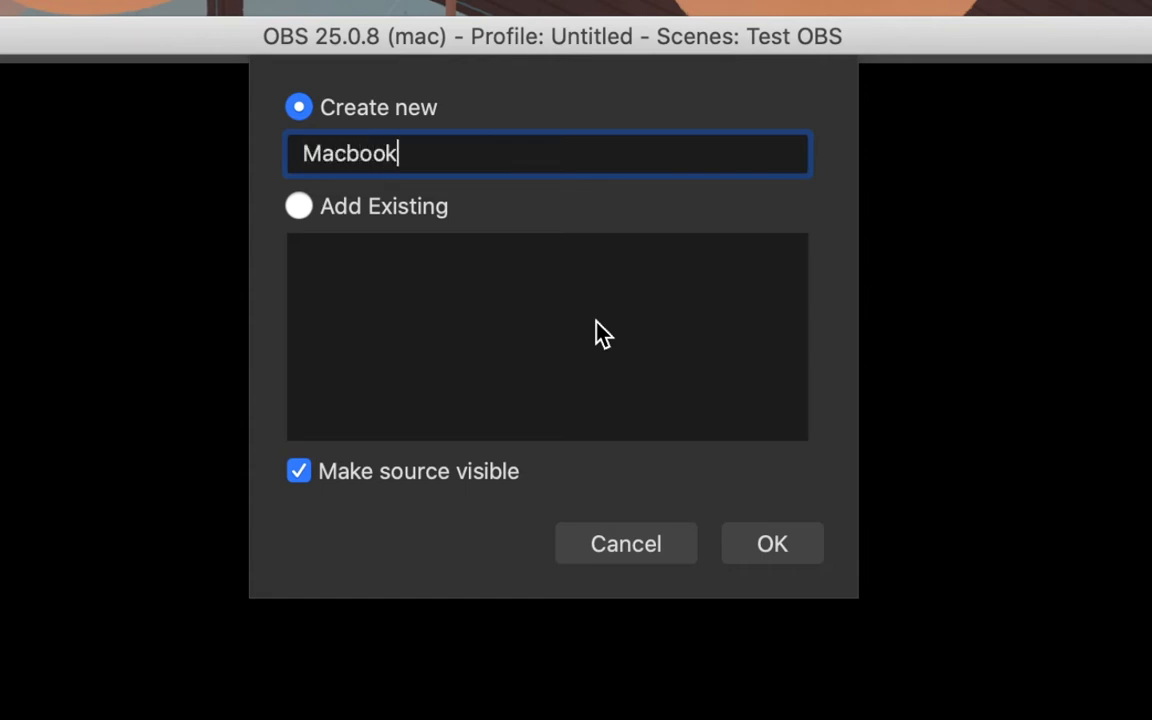
type(" Screen")
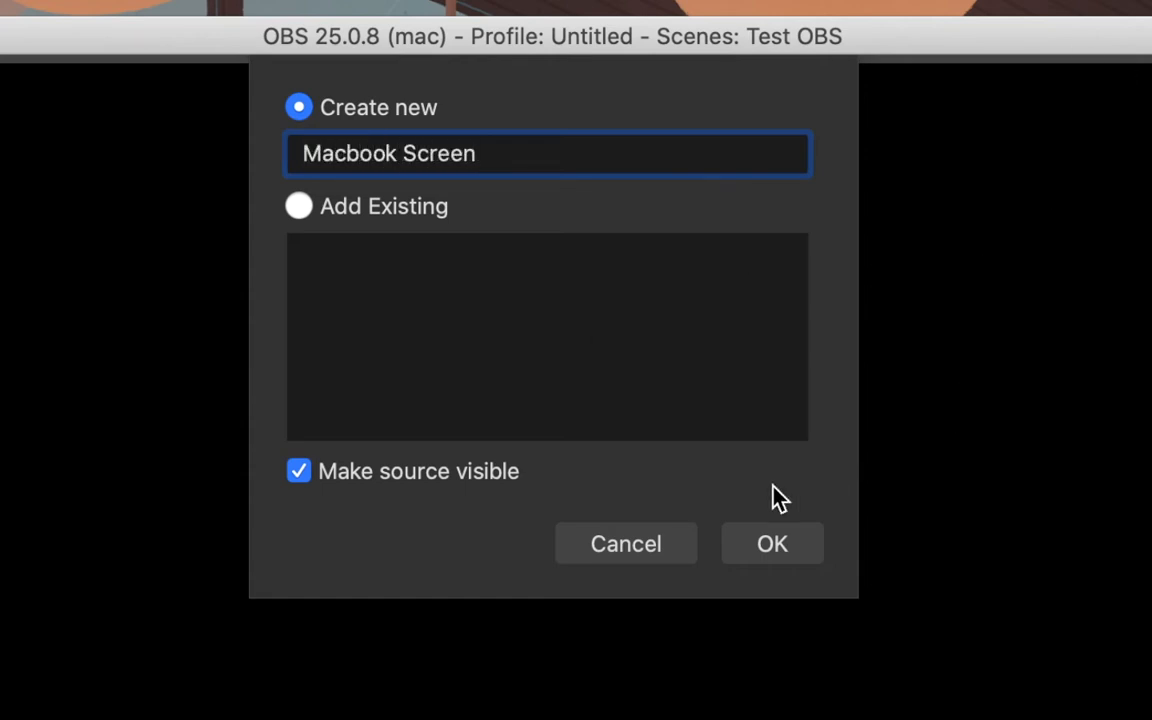
left_click(780, 552)
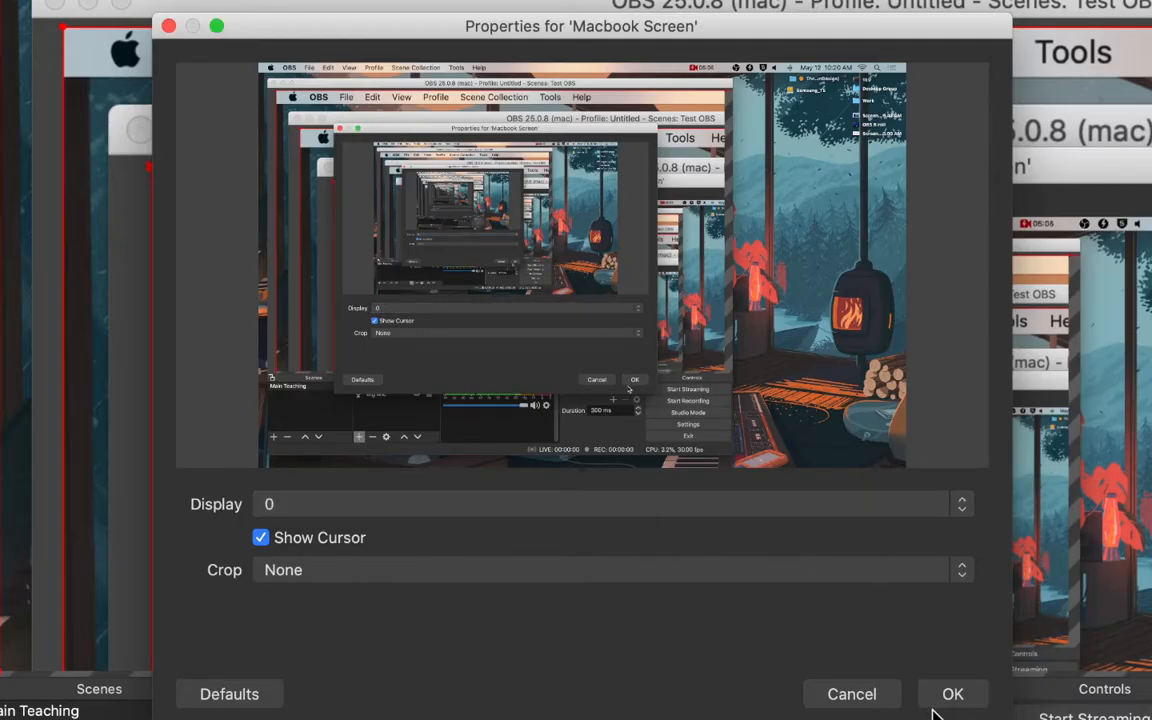
left_click(259, 542)
left_click(285, 540)
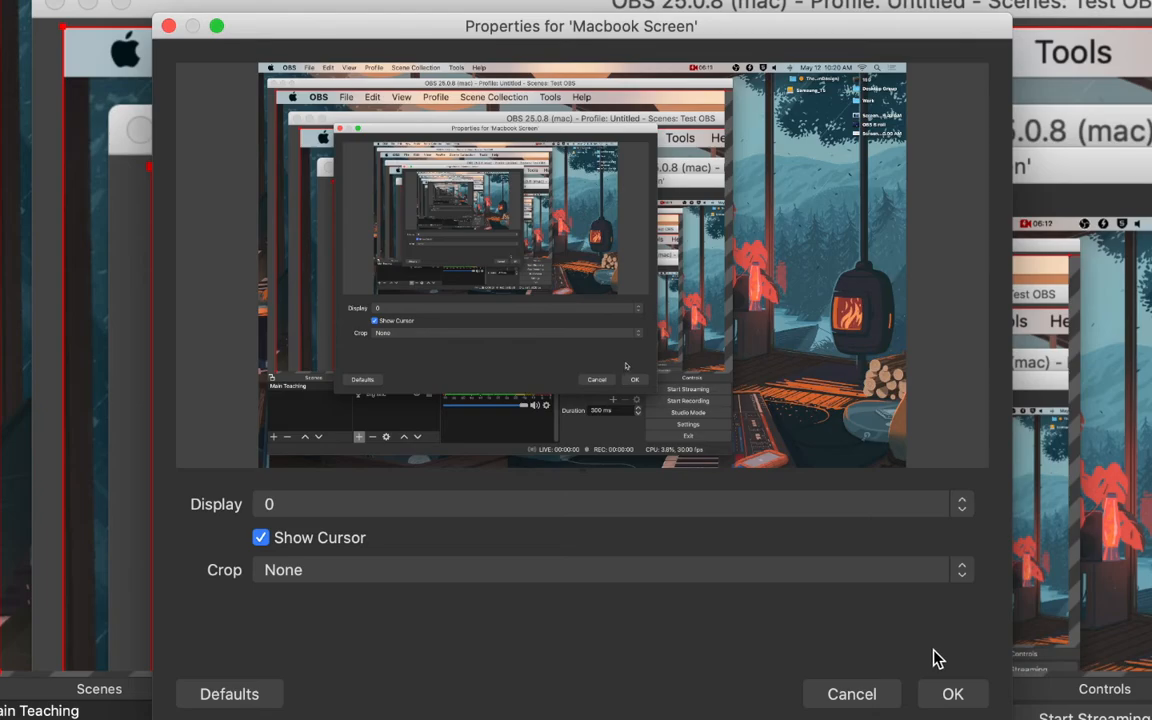
left_click(964, 698)
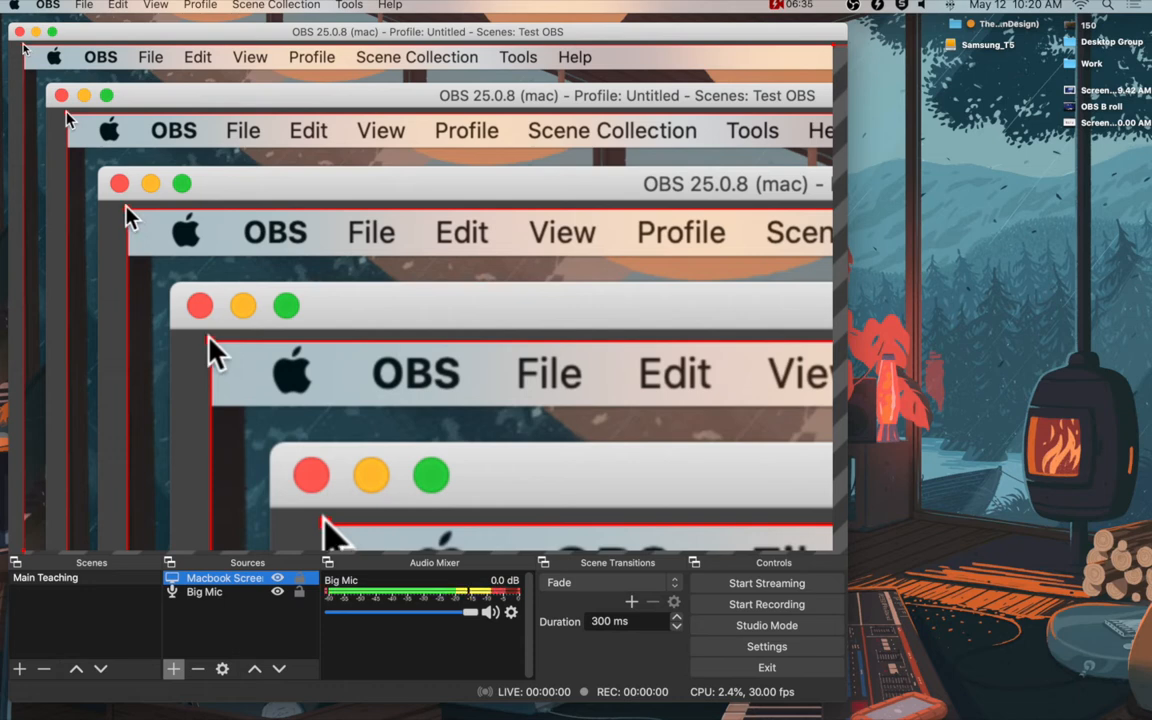
- Scale and move the Macbook Screen source so the whole captured display fills the canvas
left_click_drag(24, 50, 371, 293)
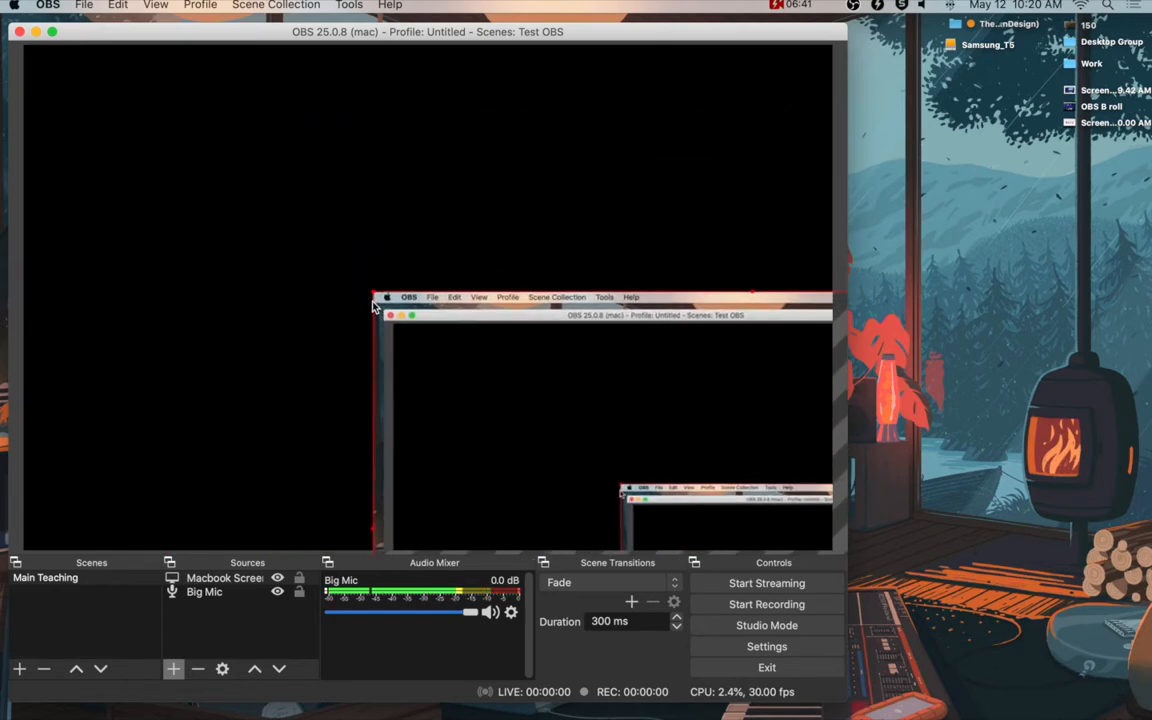
left_click_drag(478, 388, 132, 146)
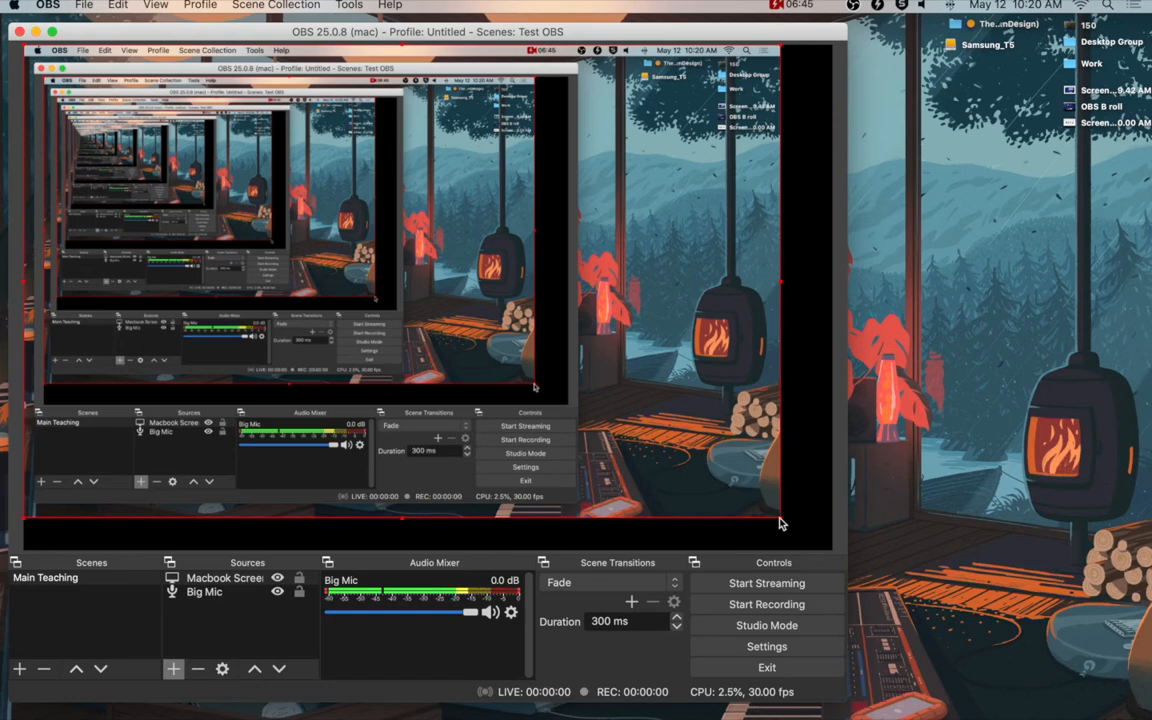
left_click_drag(787, 520, 806, 547)
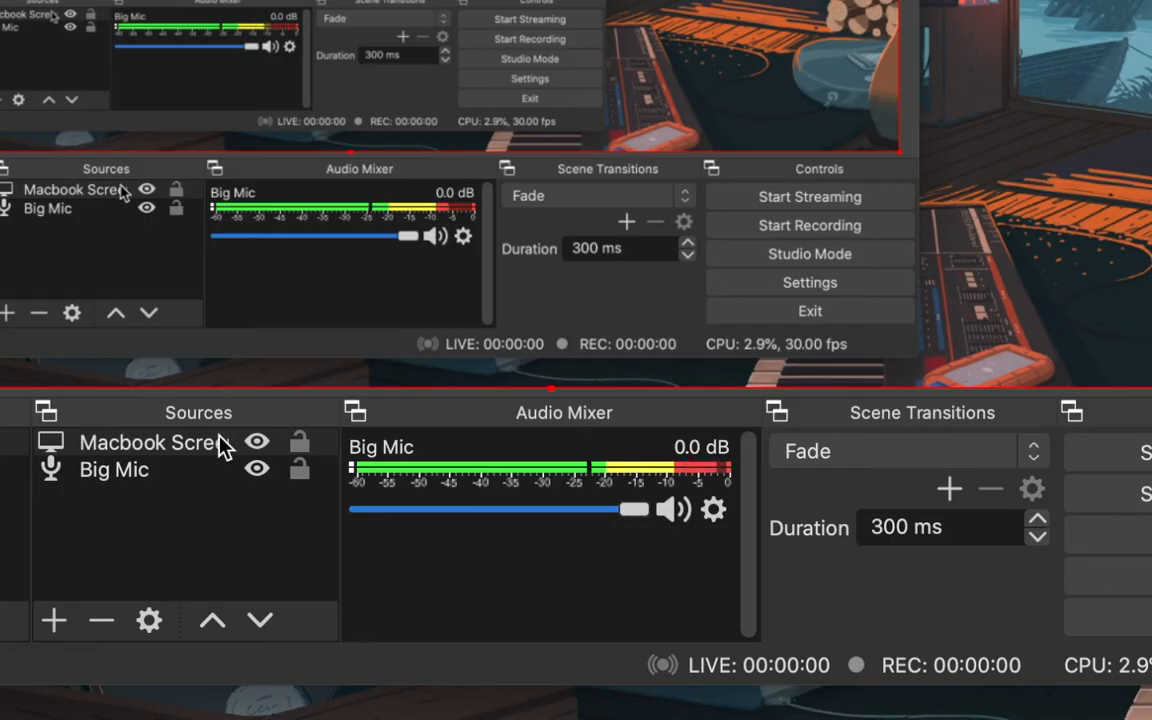
- Add a new Video Capture Device source named Camera using the FaceTime HD Camera
left_click(62, 616)
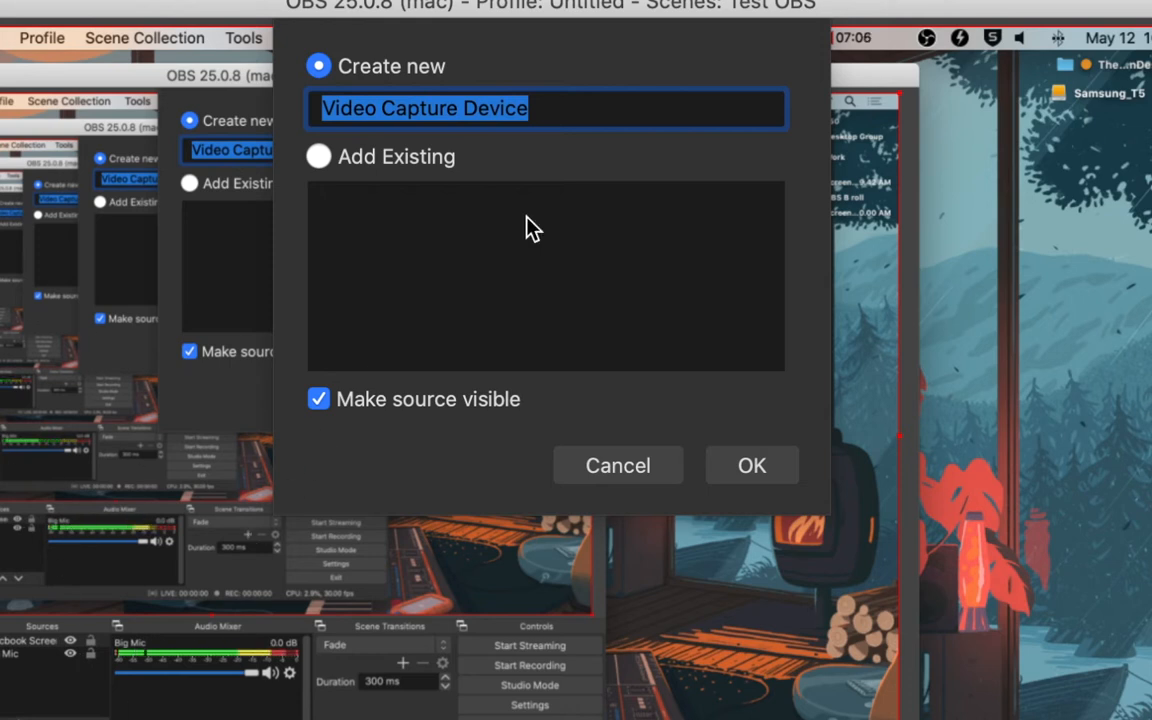
type("Camera")
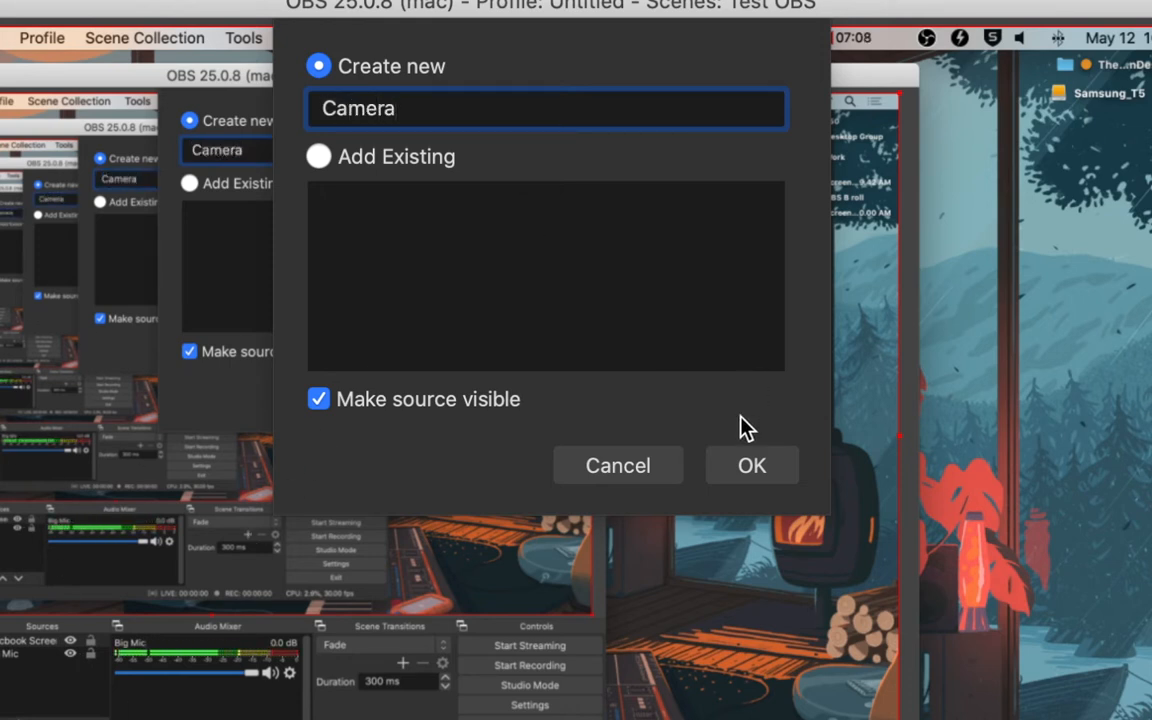
left_click(752, 462)
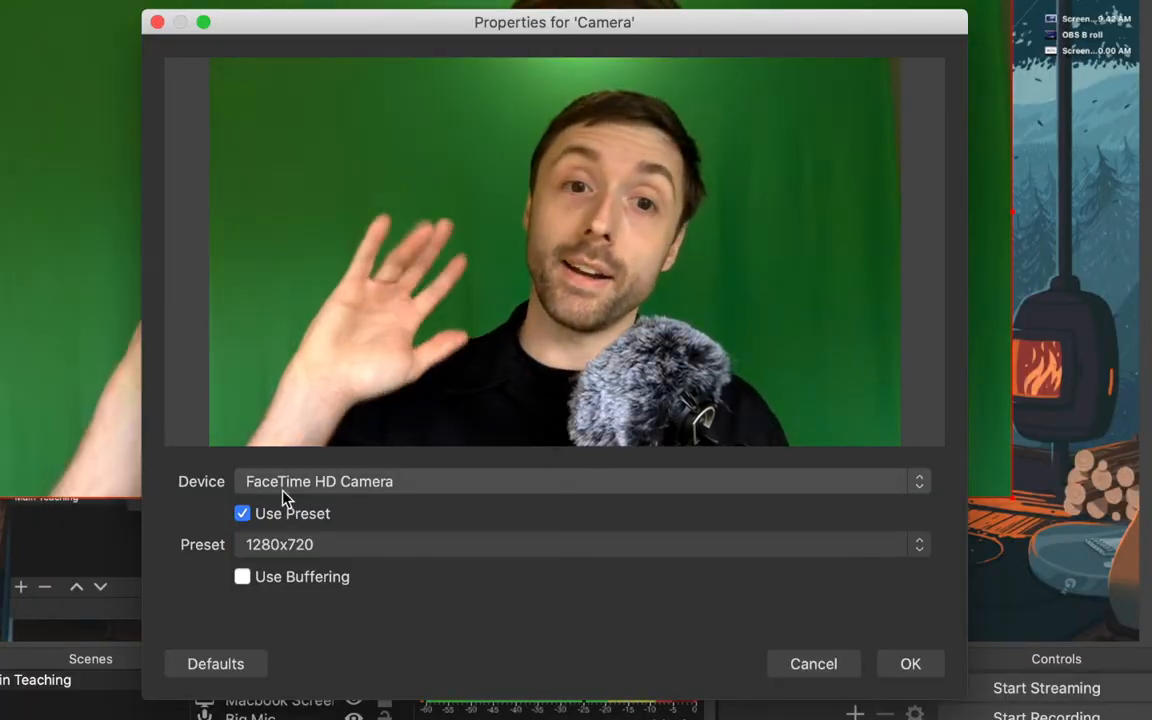
- Try the camera presets 640x480, 352x288, 320x240 and 960x540 to compare their picture shapes
left_click(311, 544)
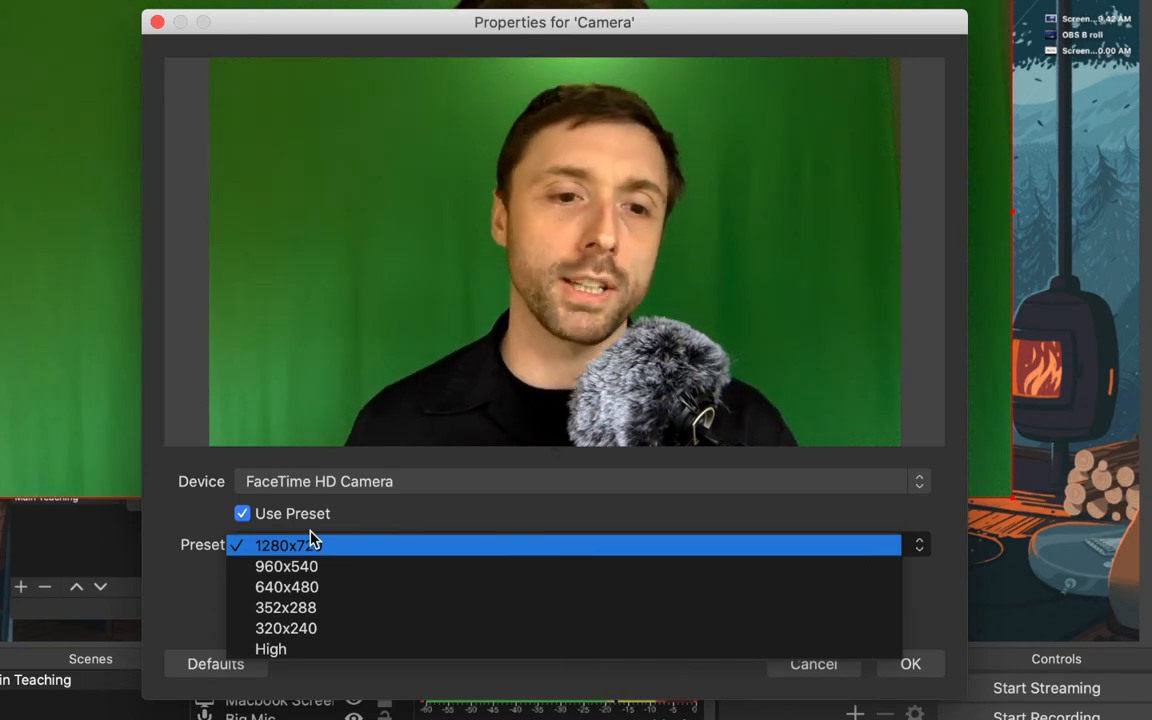
left_click(268, 592)
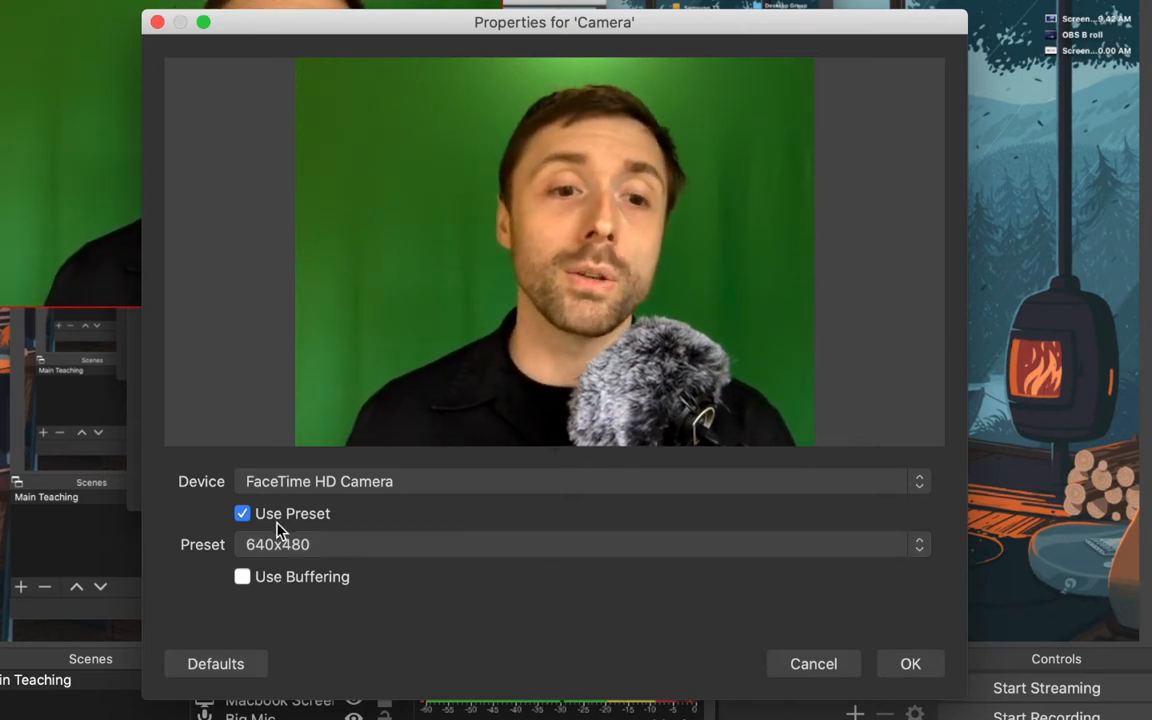
left_click(277, 544)
left_click(288, 566)
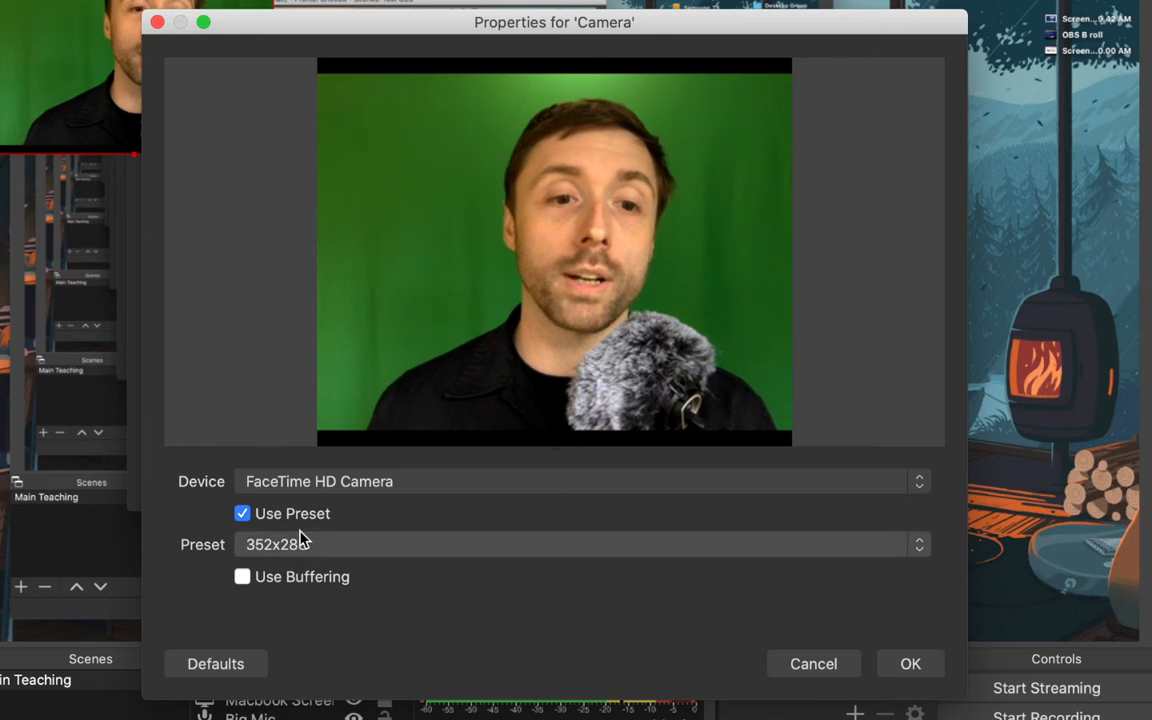
left_click(303, 541)
left_click(303, 568)
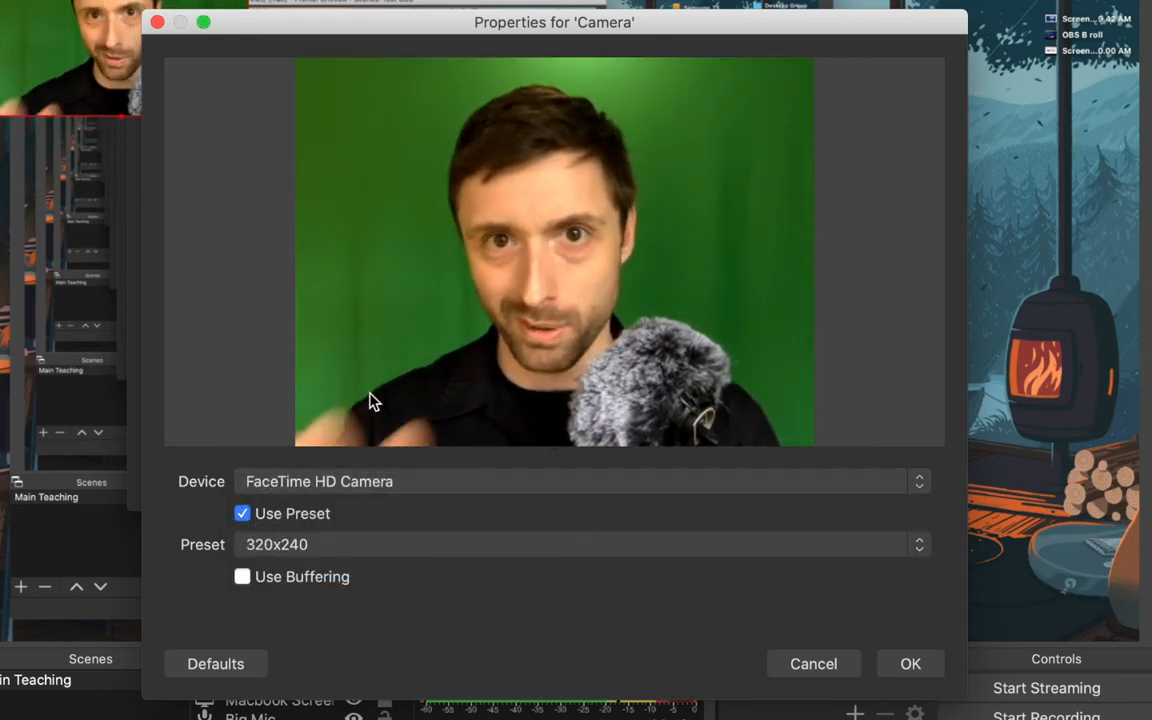
left_click(358, 550)
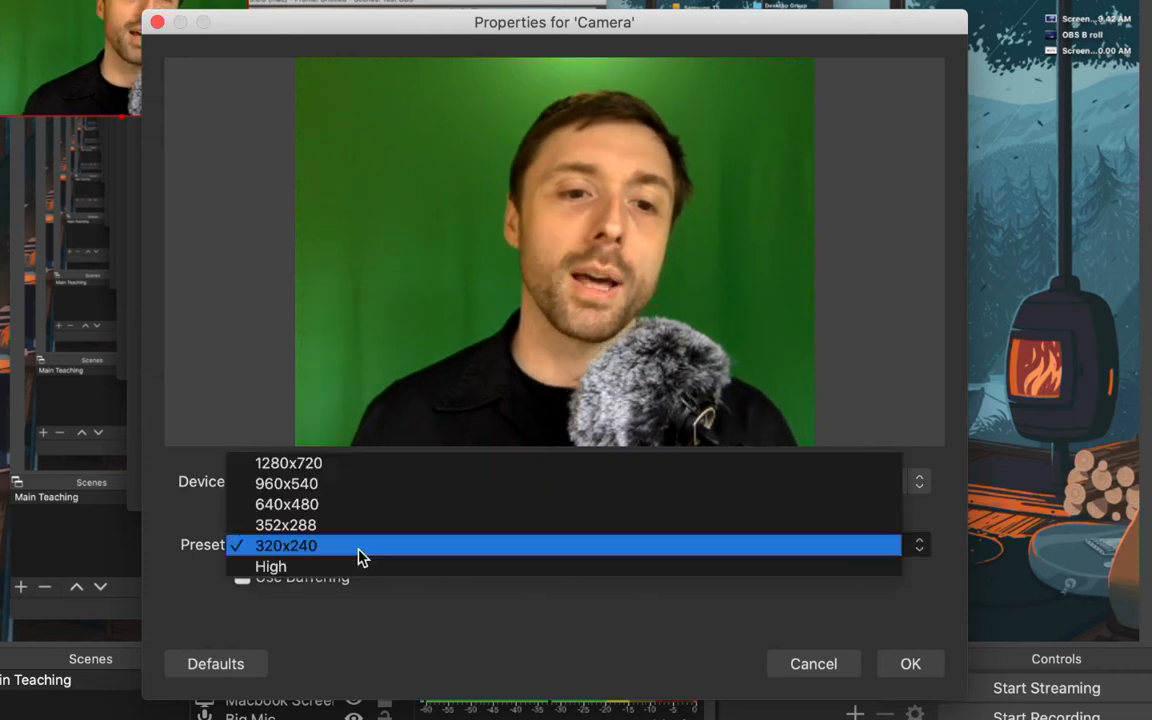
left_click(331, 508)
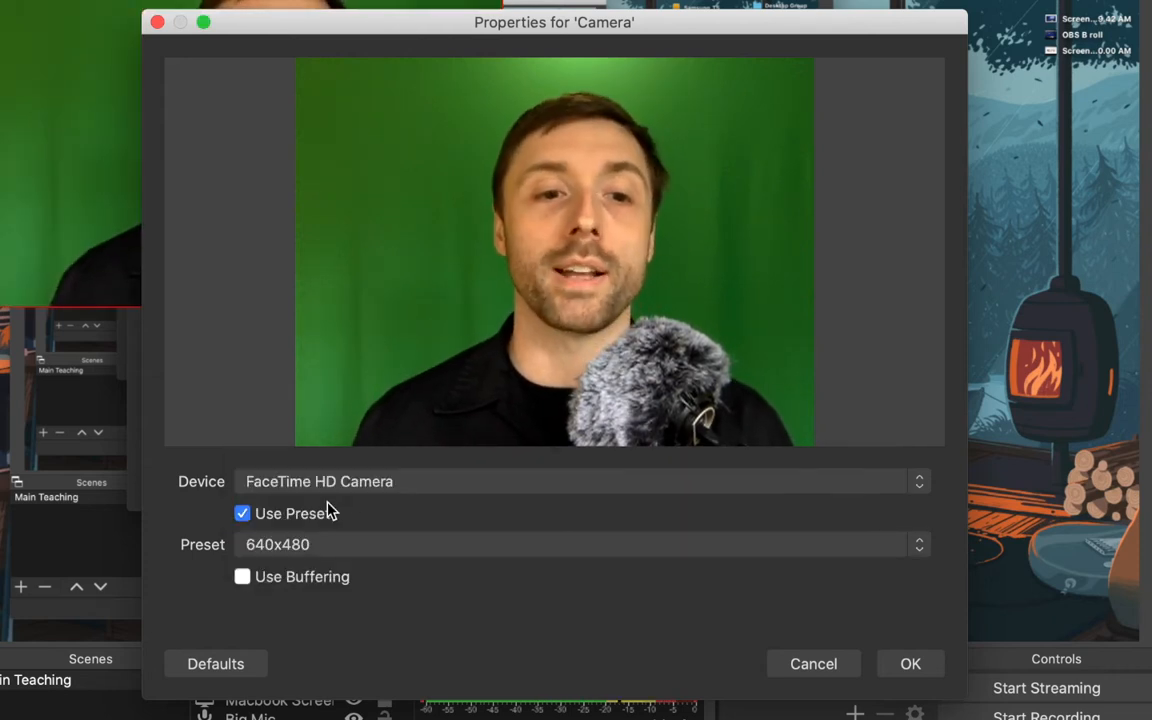
left_click(297, 550)
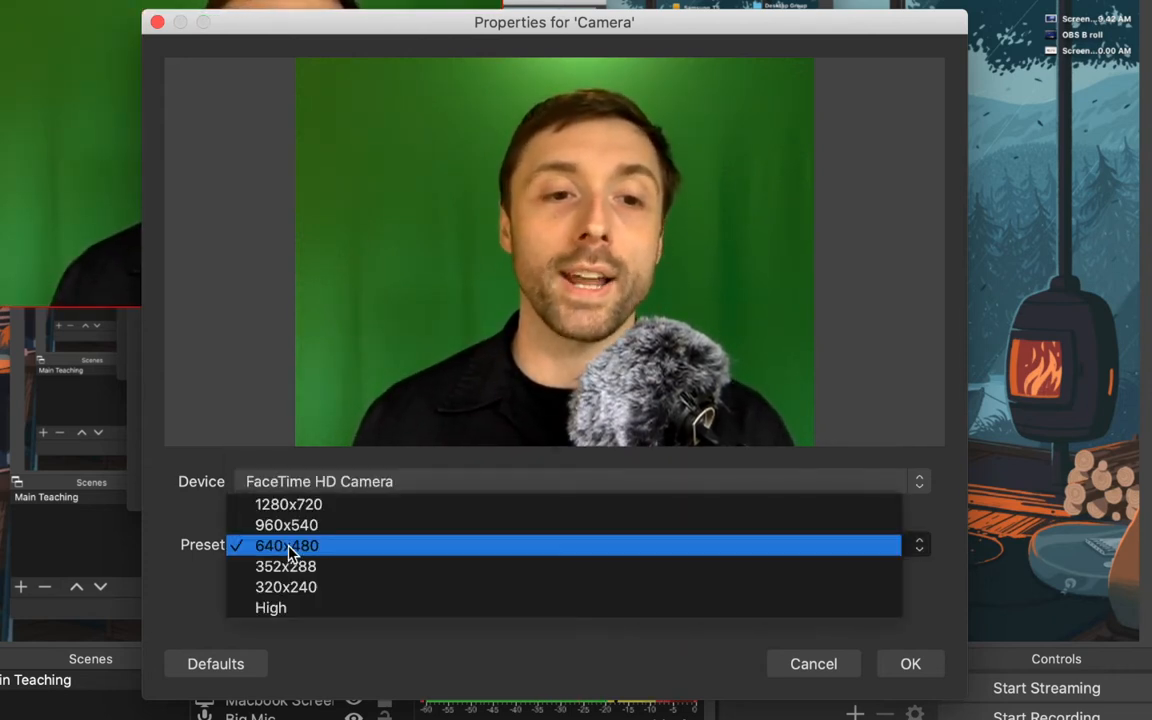
left_click(294, 527)
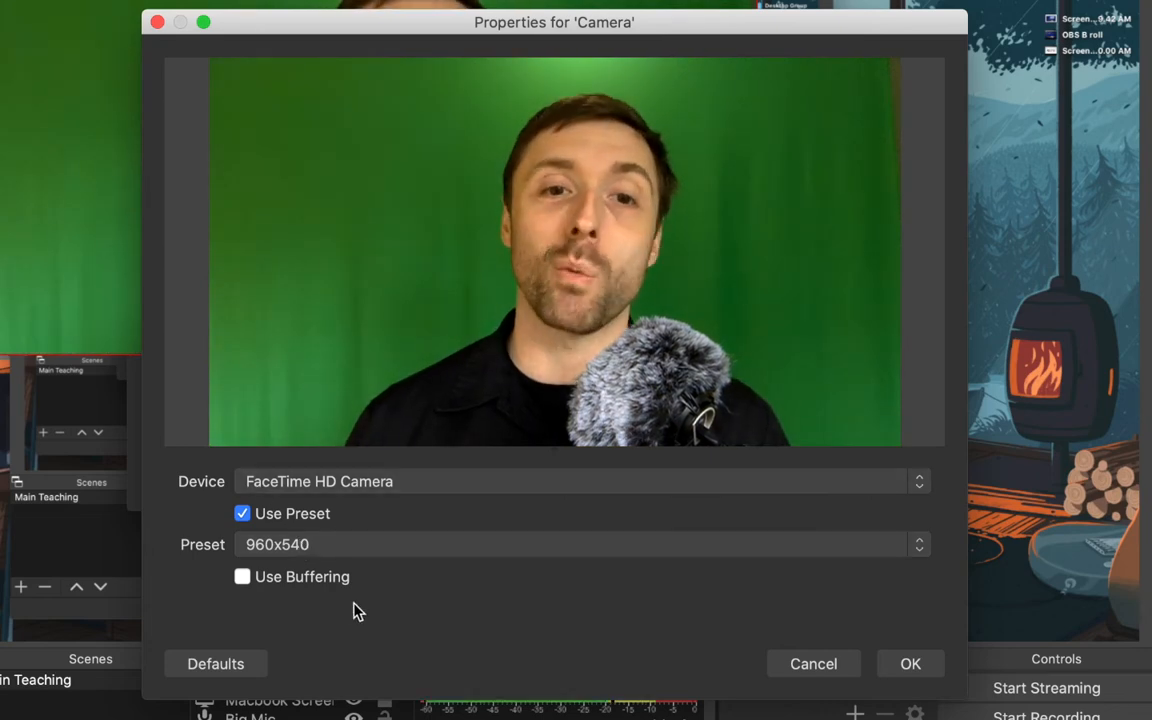
- Set the Camera source's preset to 640x480 and accept its properties
left_click(294, 544)
left_click(324, 565)
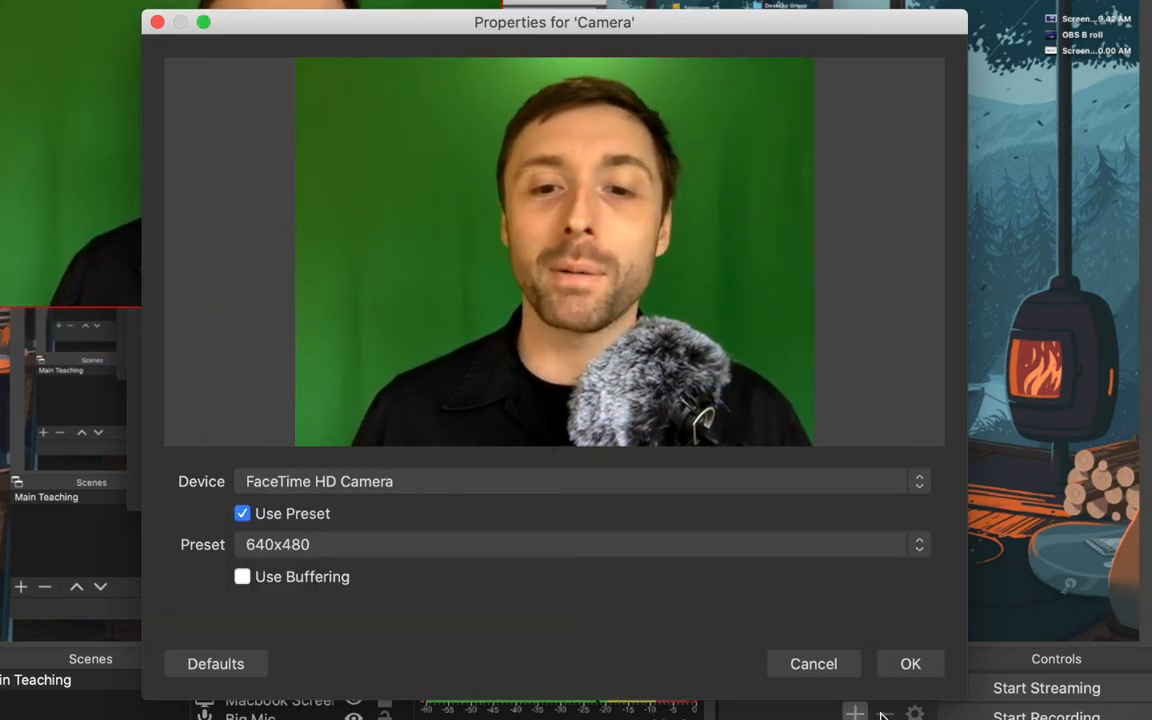
left_click(906, 665)
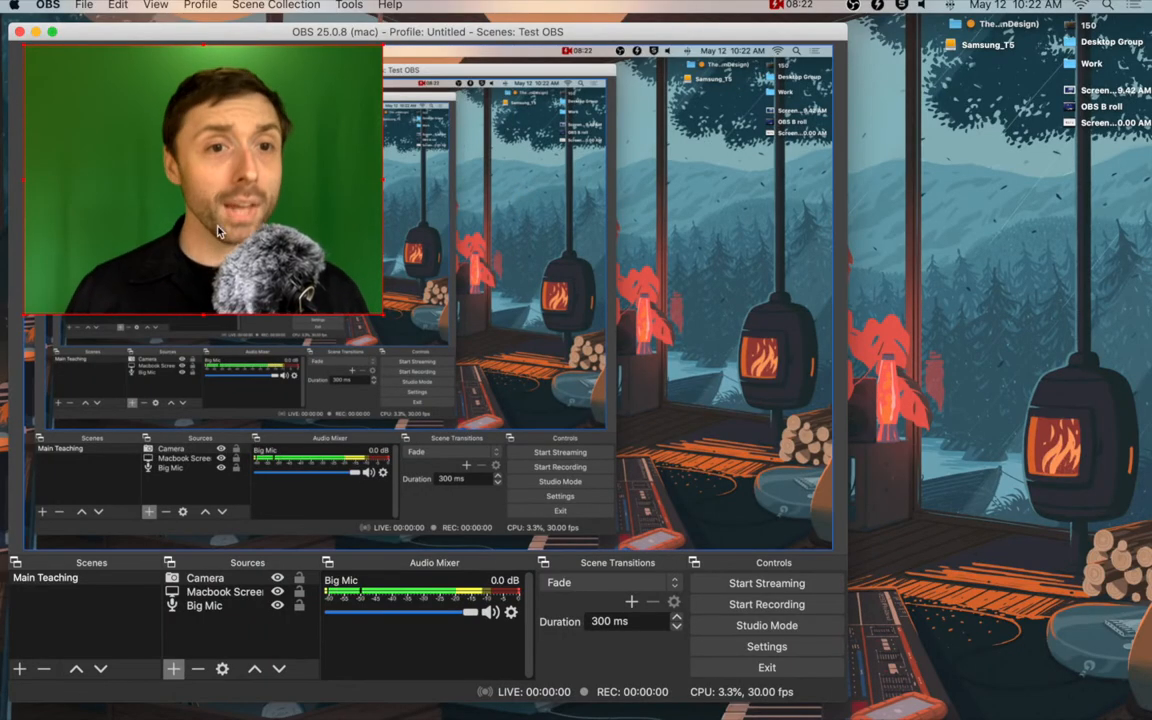
- Place the Camera picture in the canvas's lower-right corner and shrink it to about a third of the canvas width
left_click_drag(258, 95, 802, 286)
left_click_drag(594, 300, 636, 390)
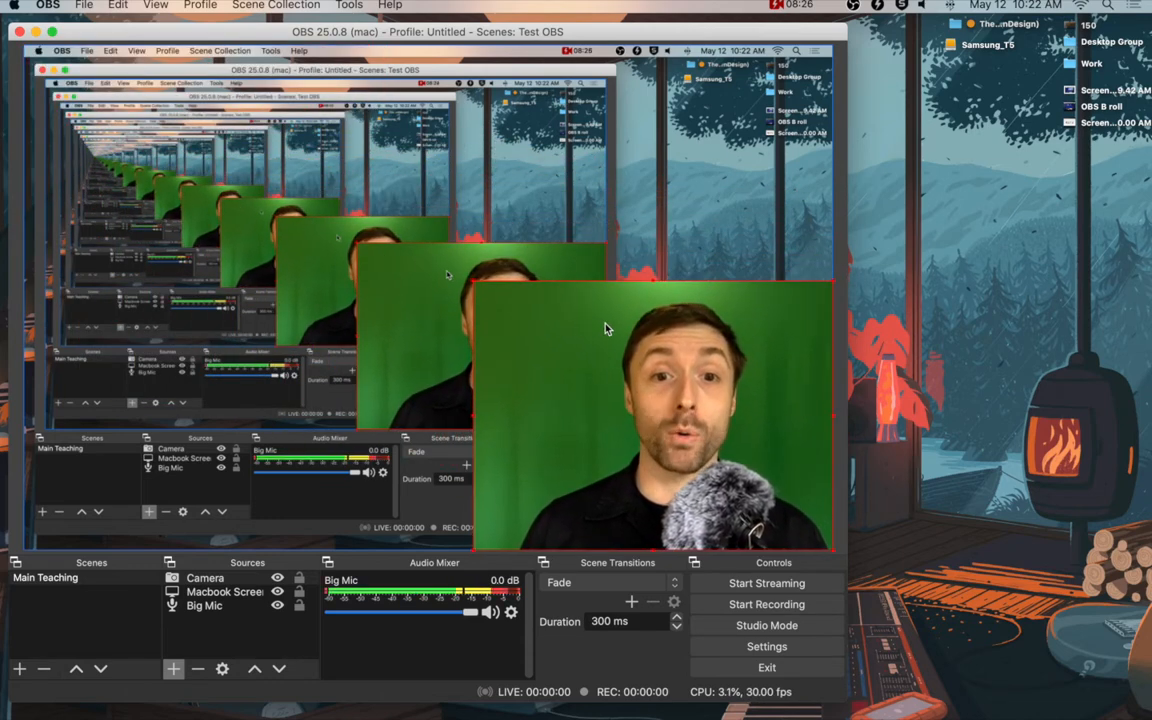
left_click_drag(637, 332, 487, 200)
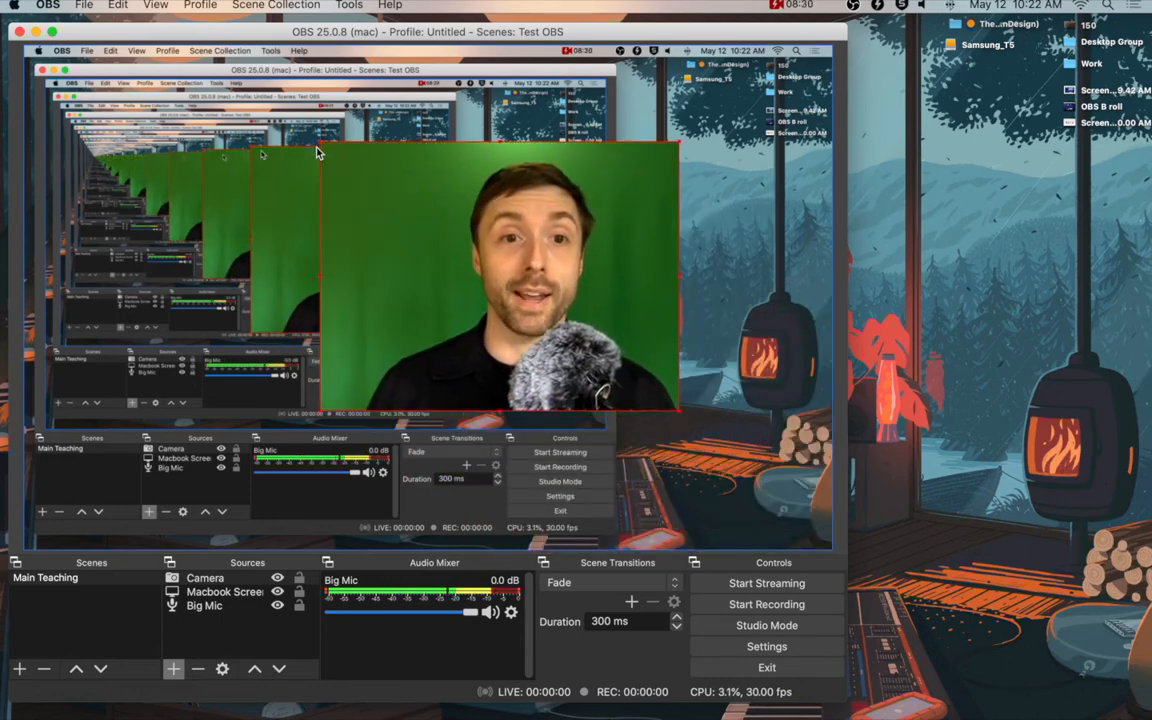
left_click_drag(318, 153, 606, 449)
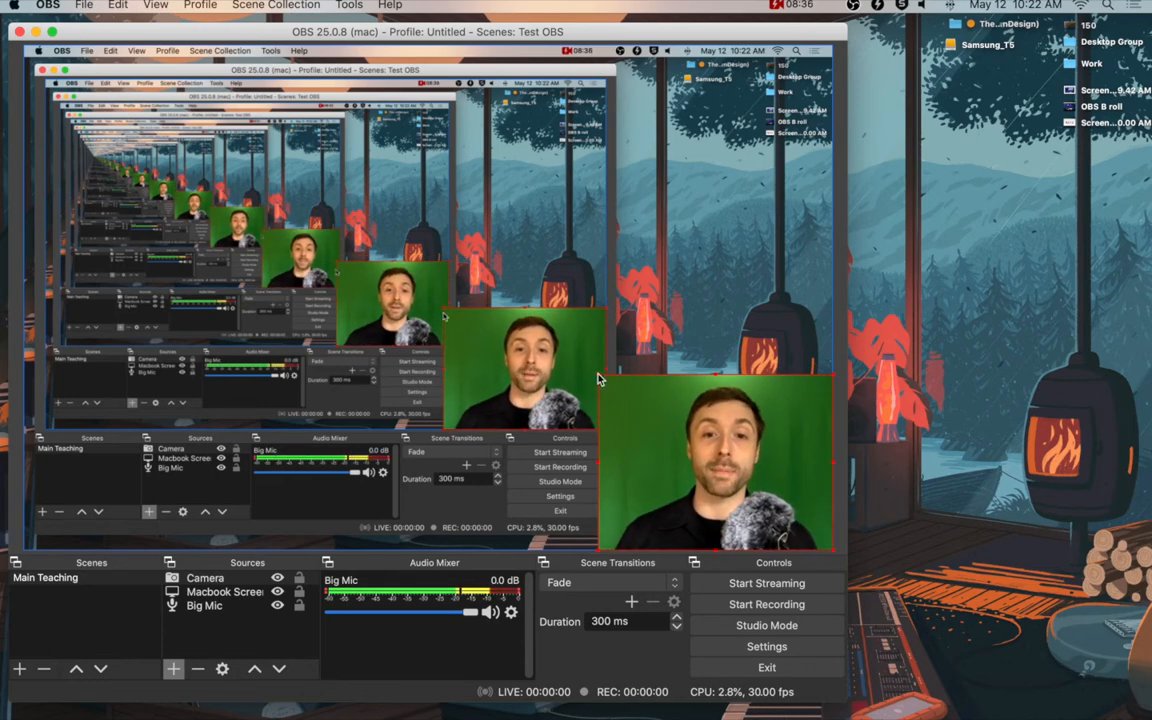
left_click_drag(598, 379, 561, 370)
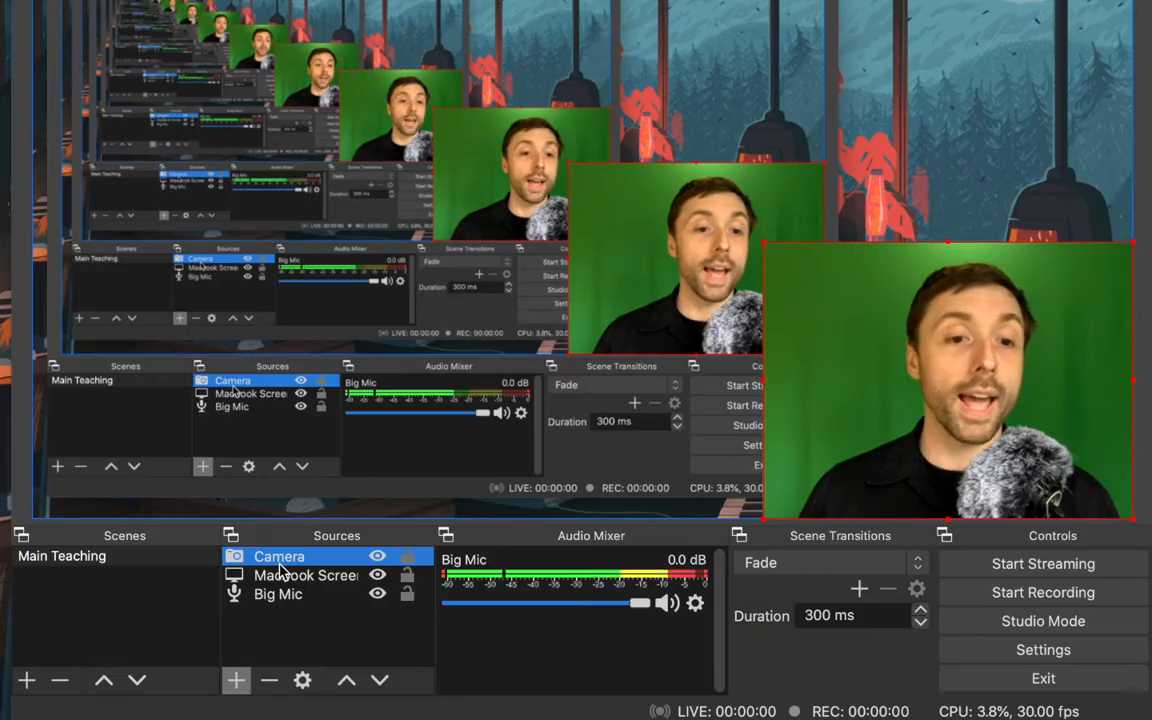
- Add a Chroma Key effect filter named Greenscreen-b-gone to the Camera source
right_click(208, 579)
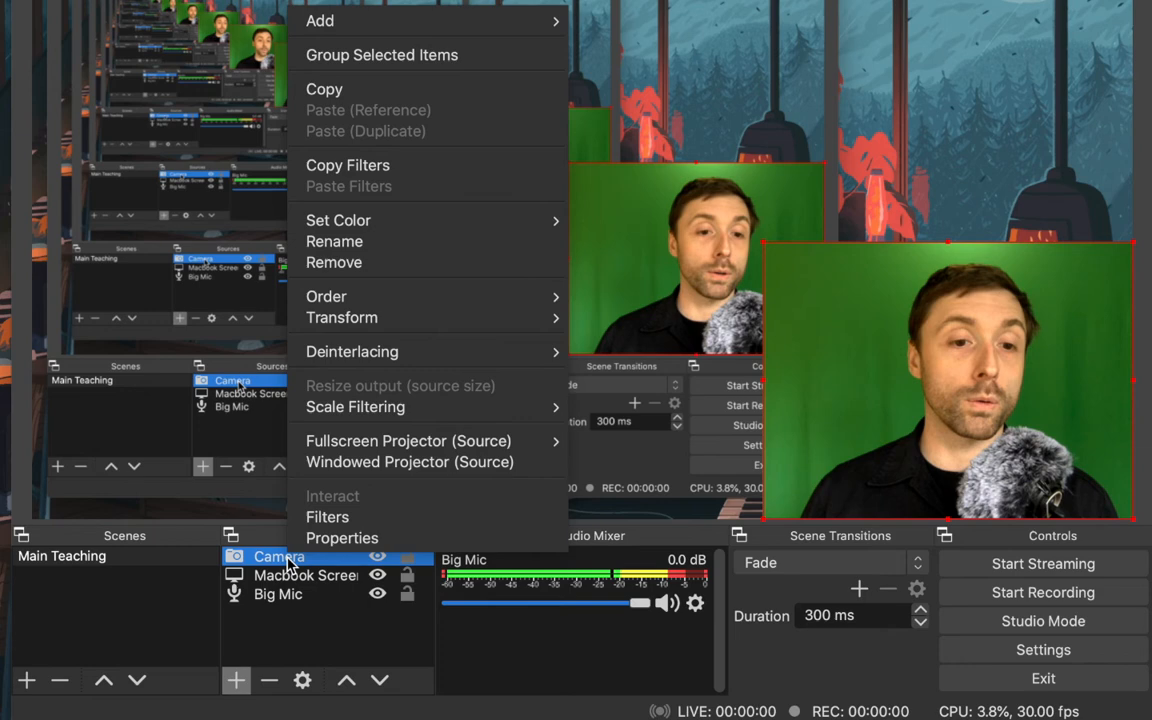
left_click(333, 519)
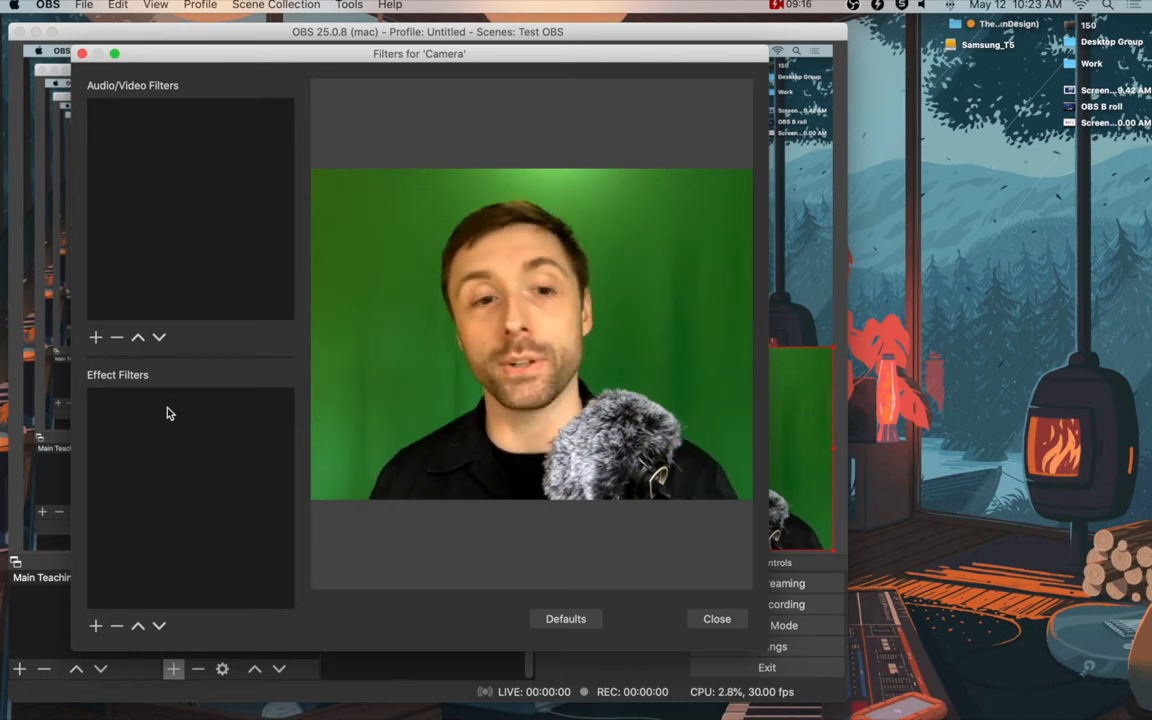
left_click(96, 625)
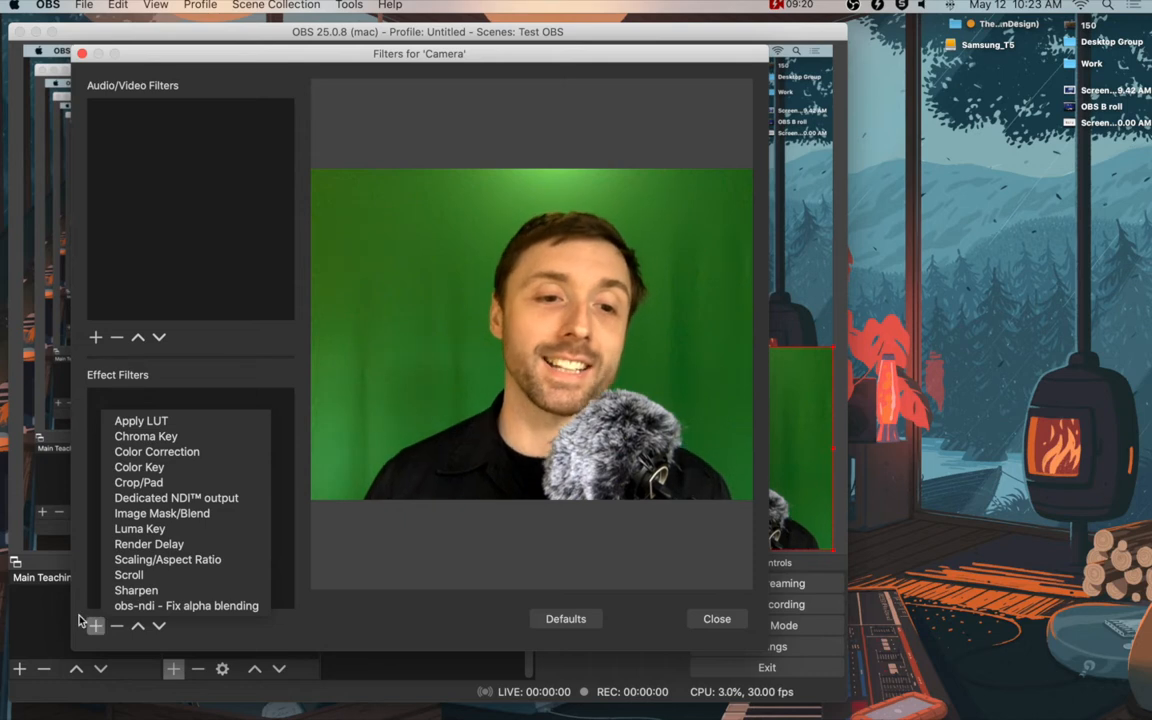
left_click(152, 436)
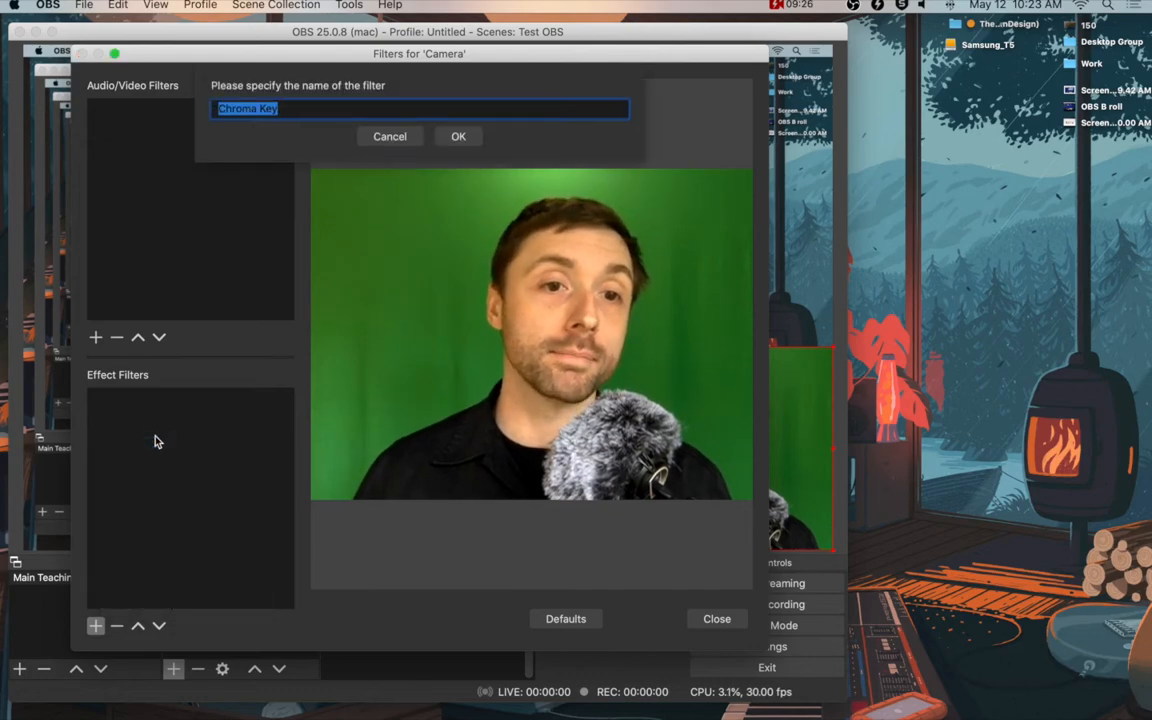
type("G")
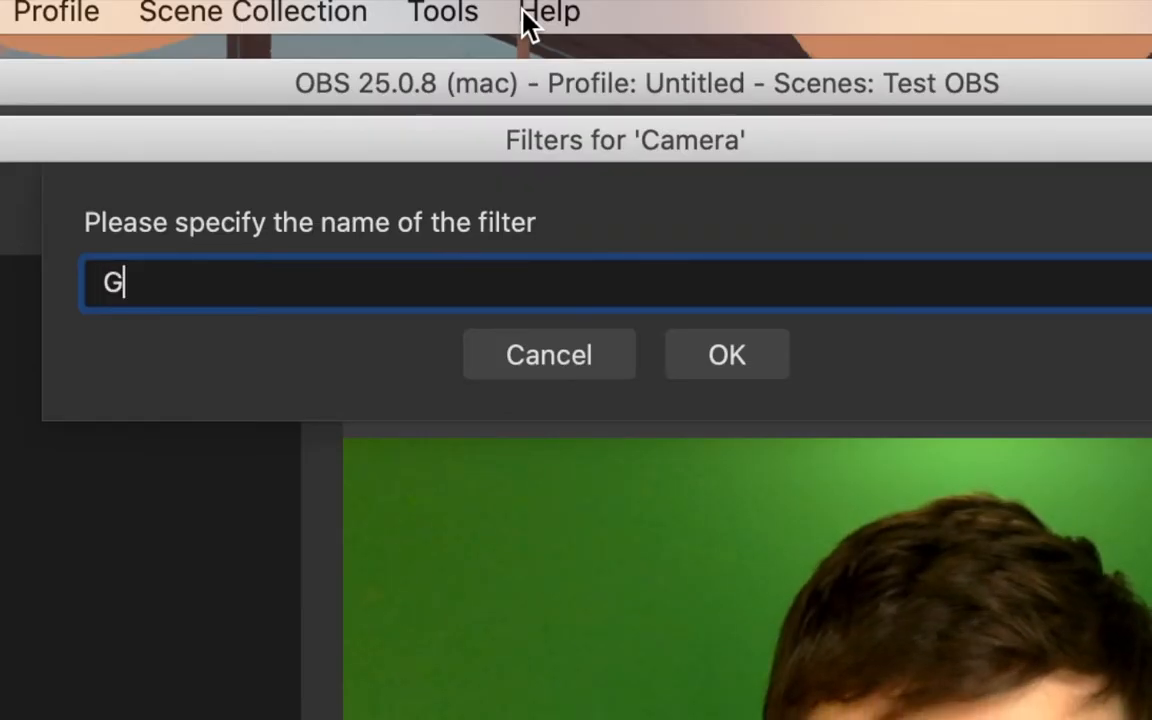
type("reenscreen-b")
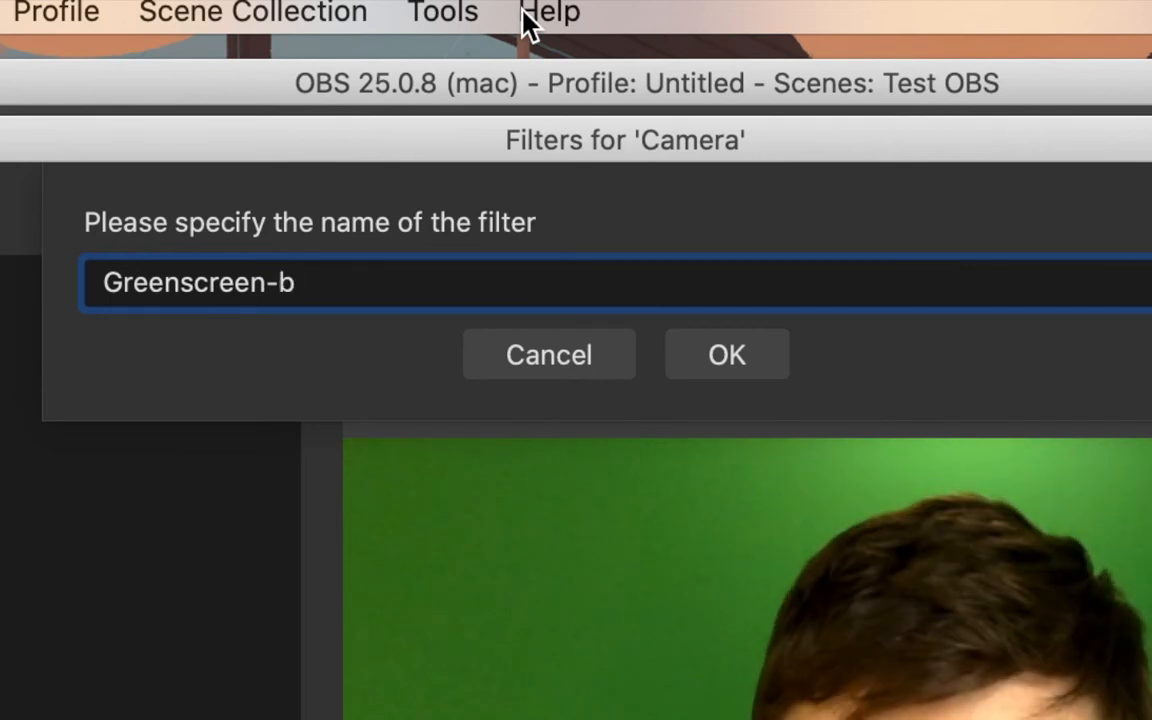
type("-gone")
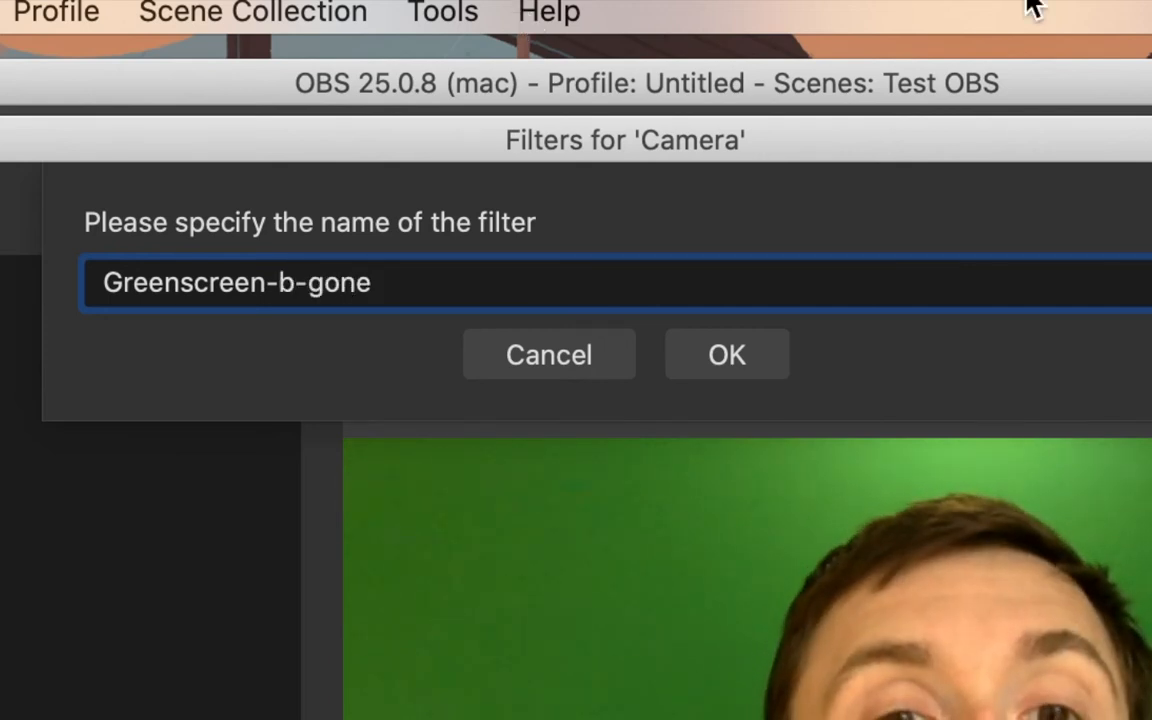
left_click(772, 358)
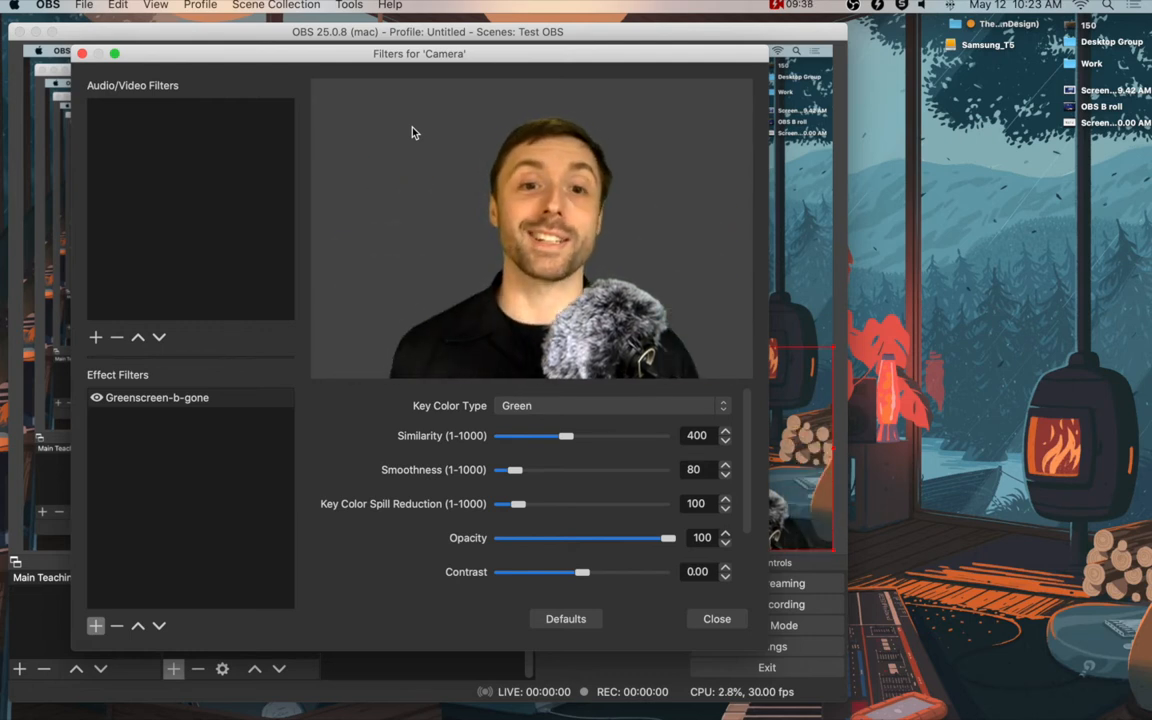
- Try Blue as the key color type of the Greenscreen-b-gone filter in place of Green
left_click(724, 405)
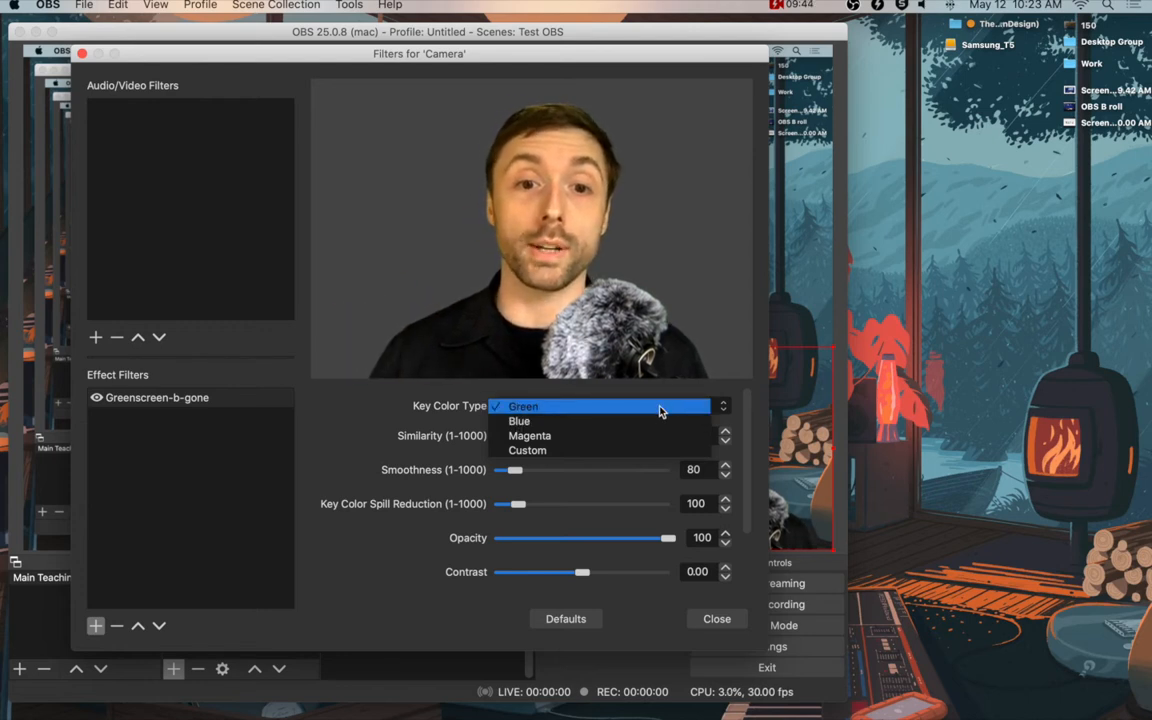
left_click(656, 423)
left_click(728, 404)
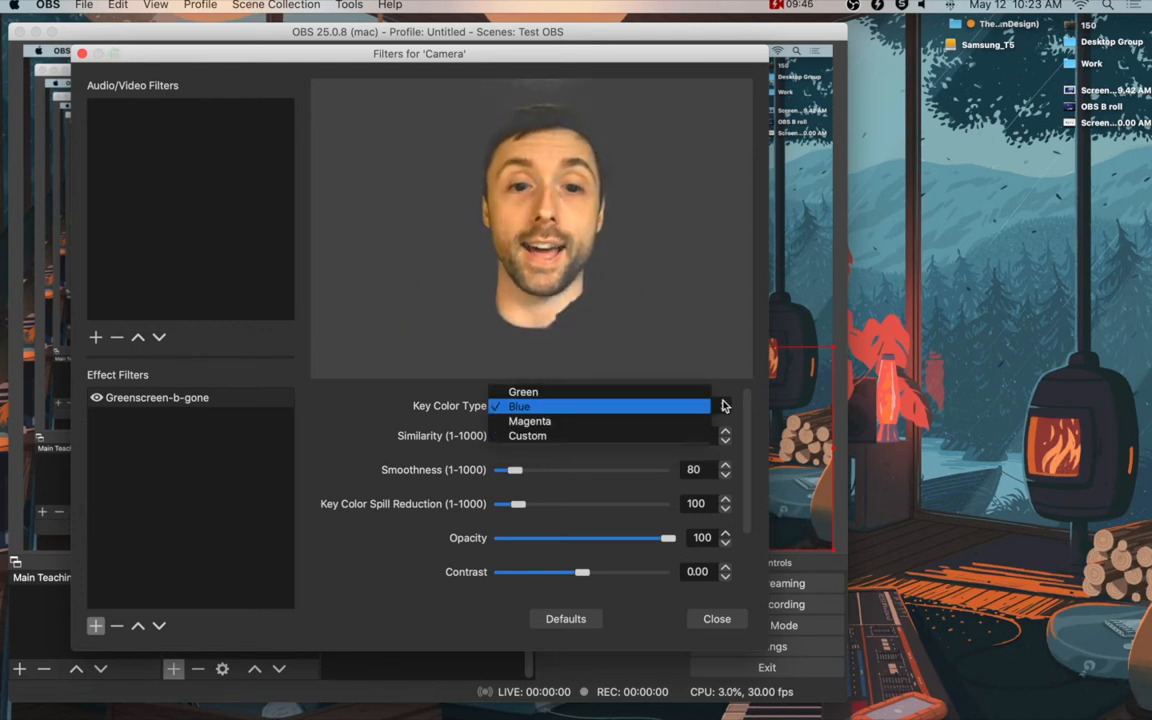
left_click(676, 435)
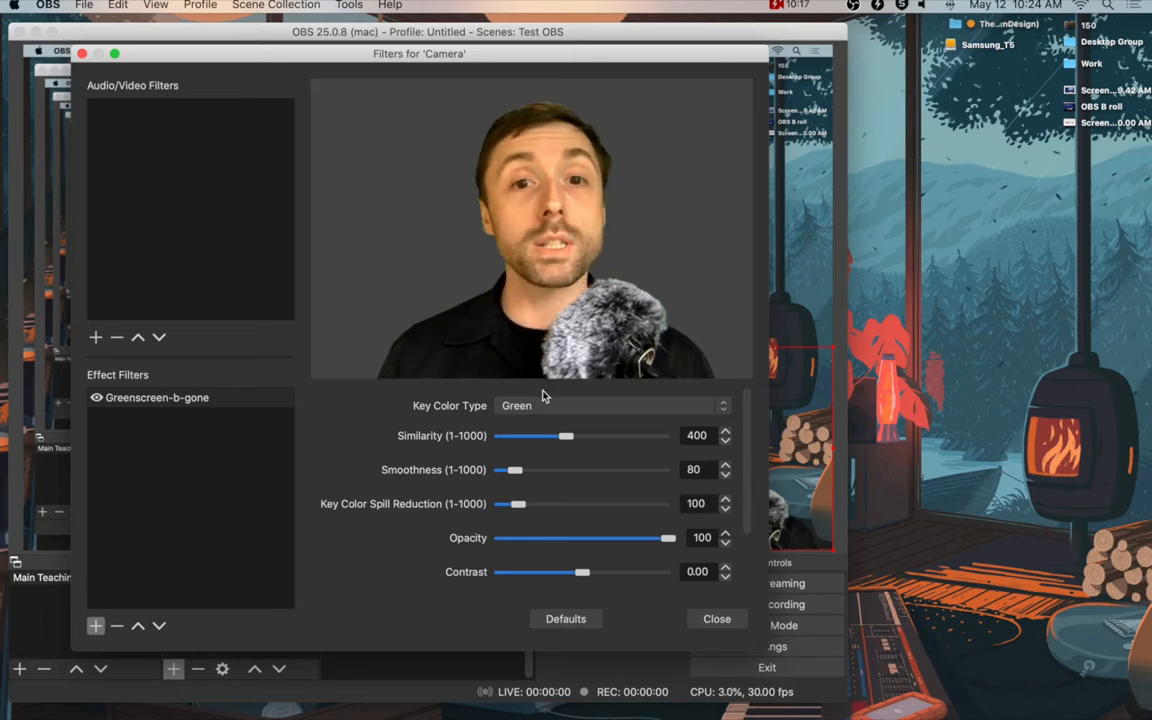
- Close the Camera source's filters and clear the source selection
left_click(717, 618)
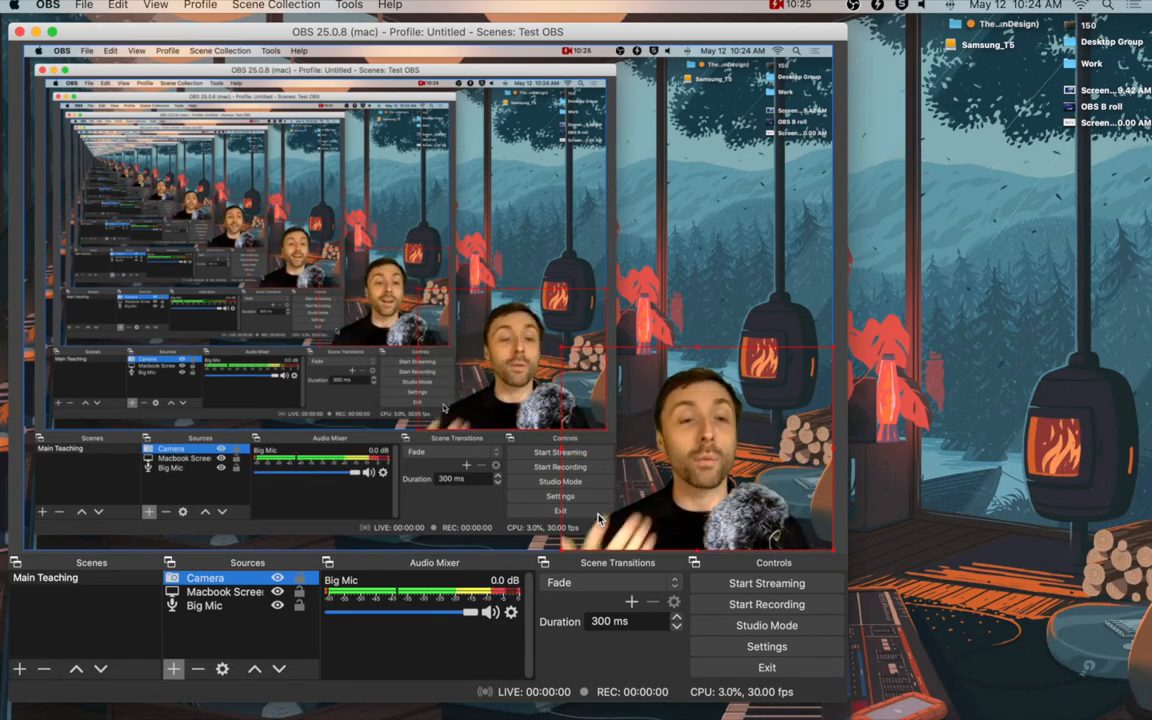
left_click(237, 645)
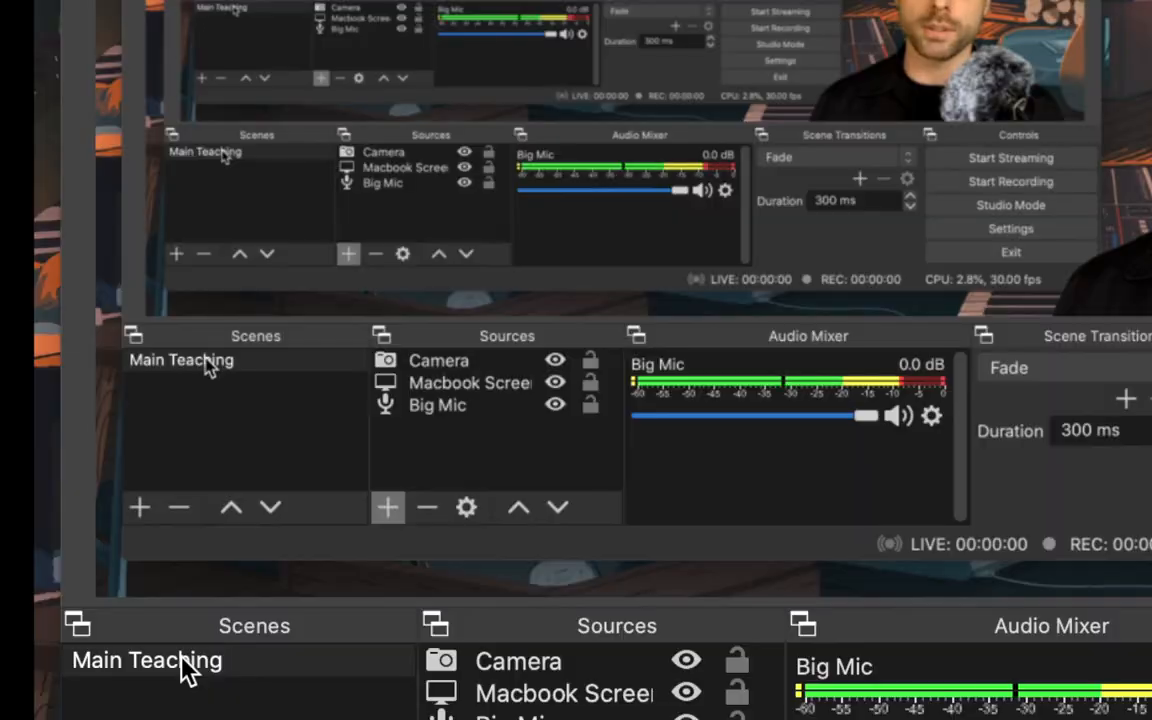
- Duplicate the Main Teaching scene and name the copy iPhone Teaching
right_click(60, 577)
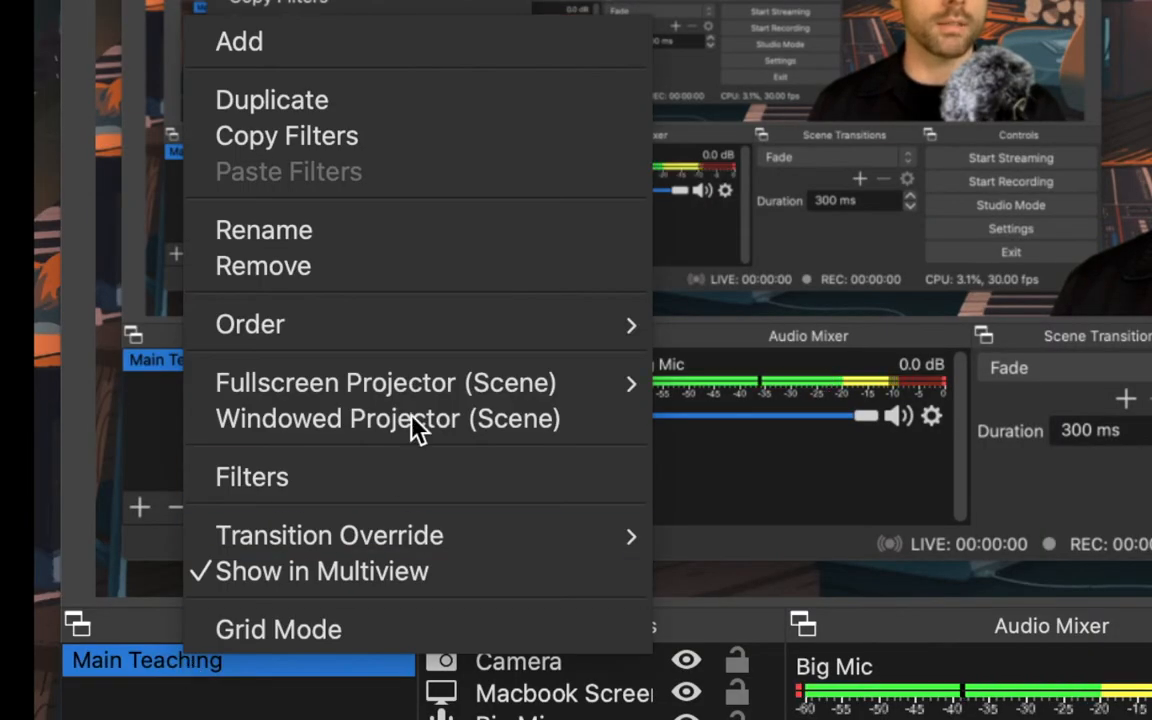
left_click(333, 104)
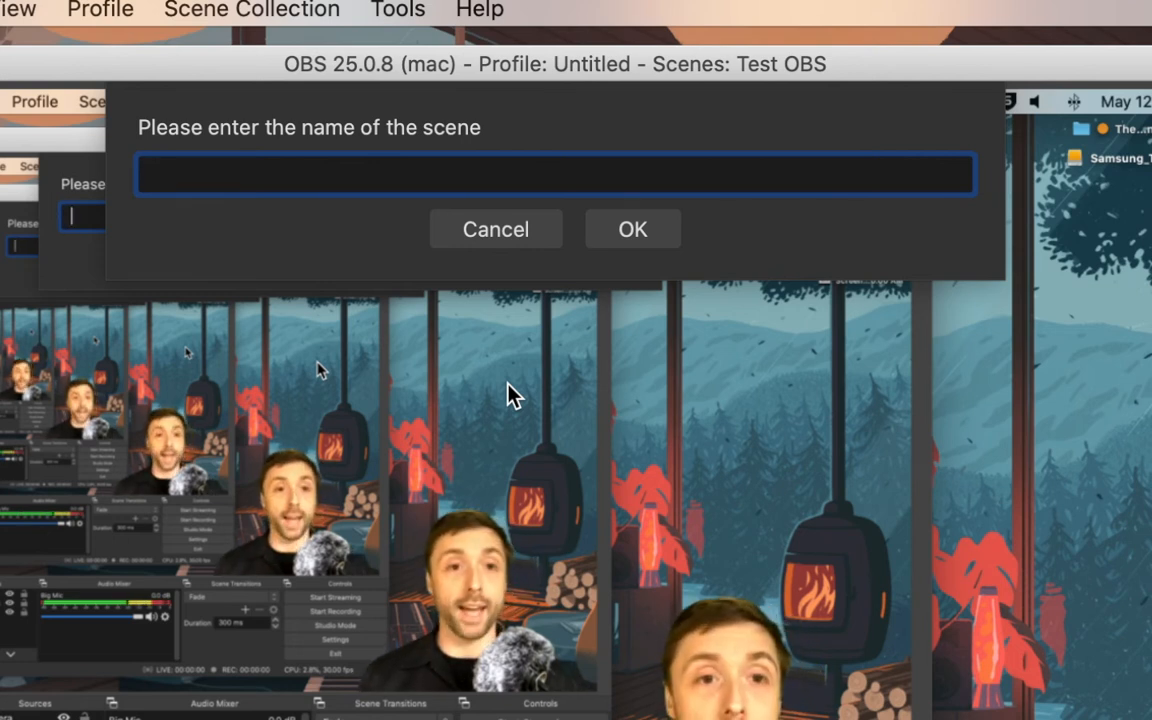
type("iPho")
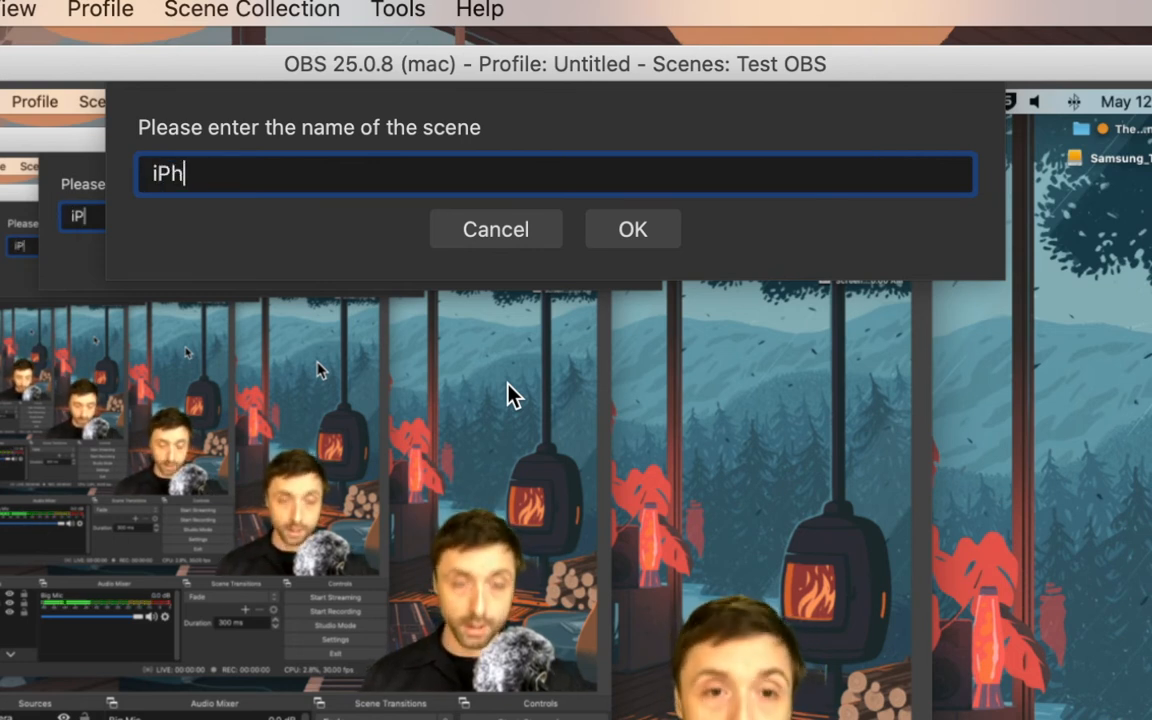
key("BackSpace")
type("p")
key("BackSpace")
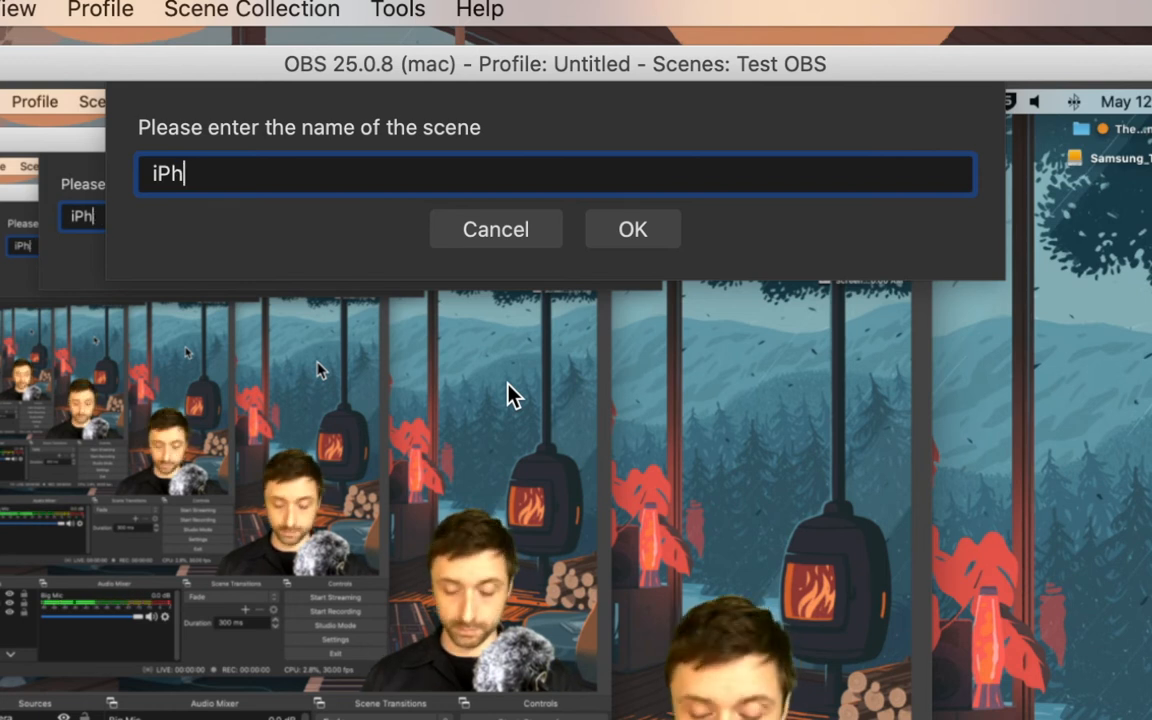
type("one Teaching")
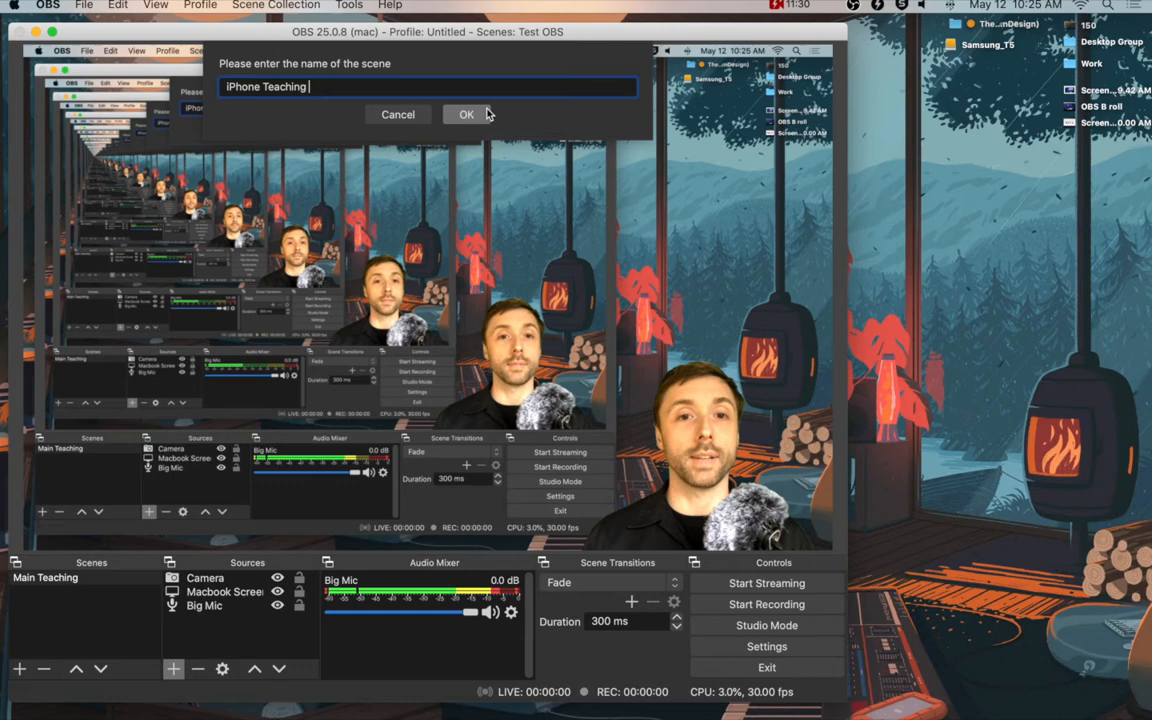
left_click(486, 114)
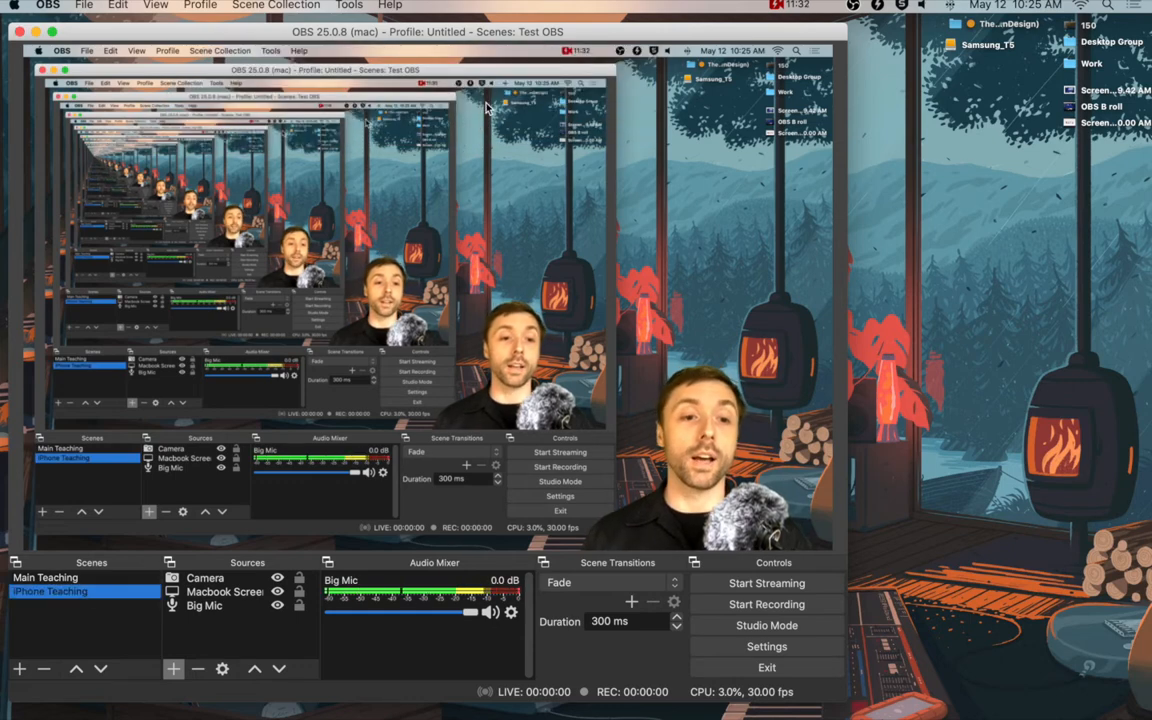
- Hide the Macbook Screen source in the iPhone Teaching scene
left_click(52, 579)
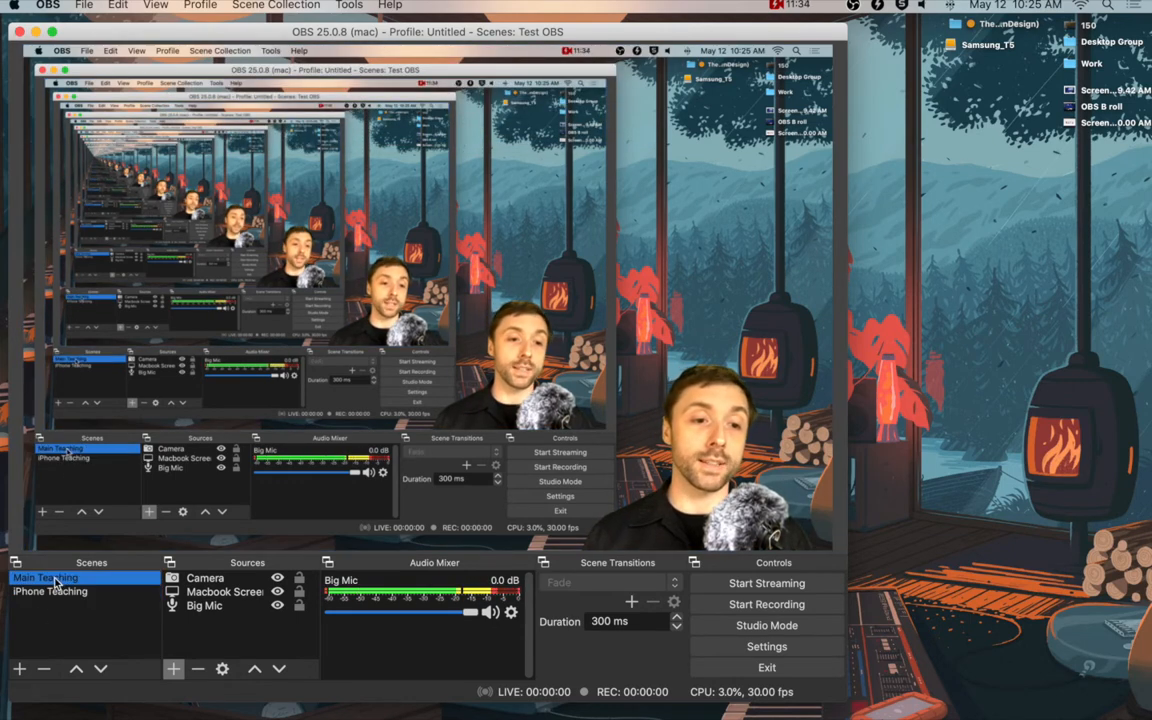
left_click(50, 592)
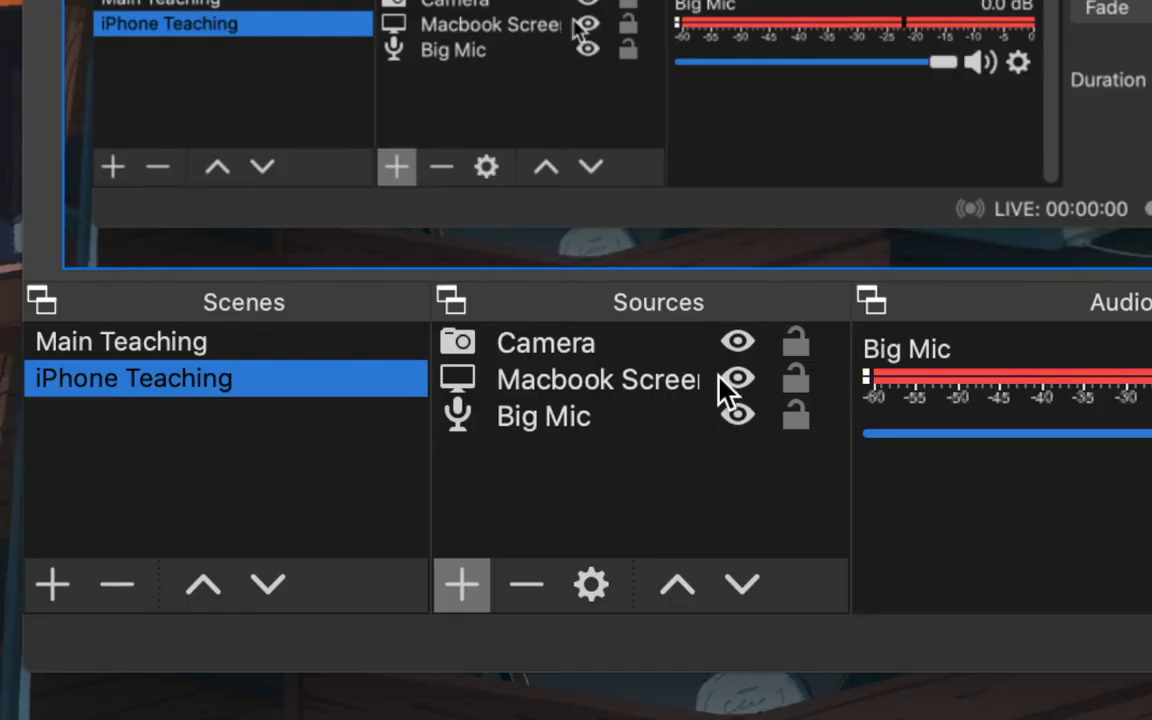
left_click(735, 378)
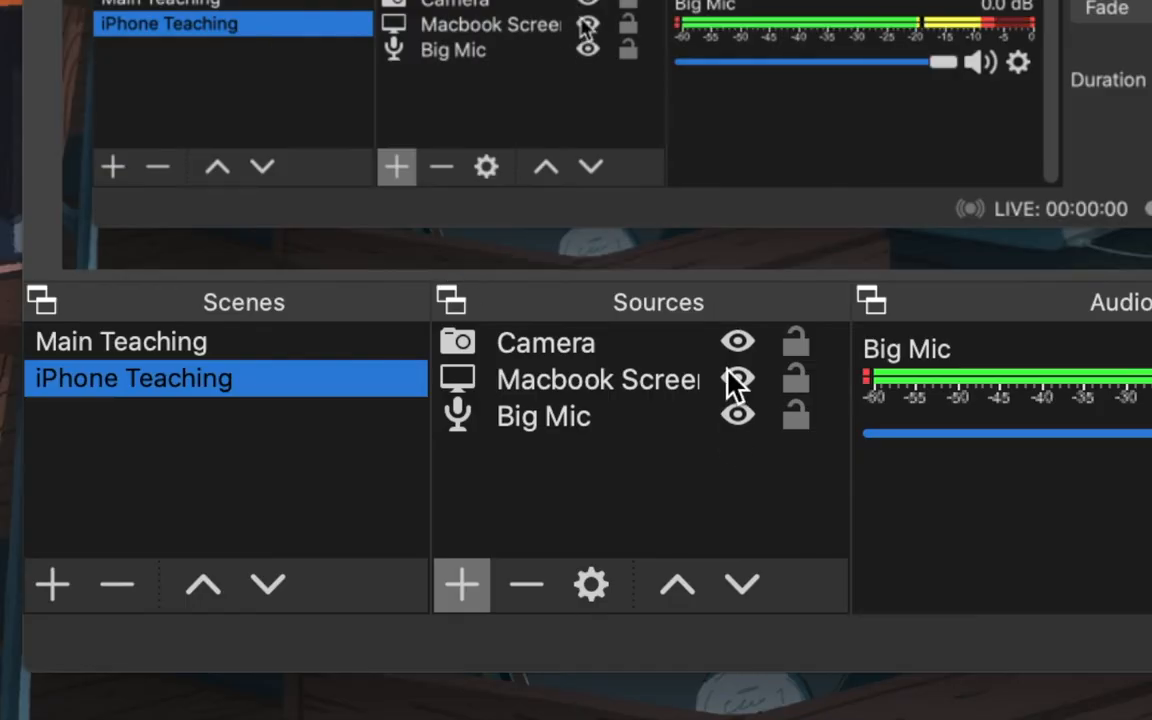
left_click(738, 378)
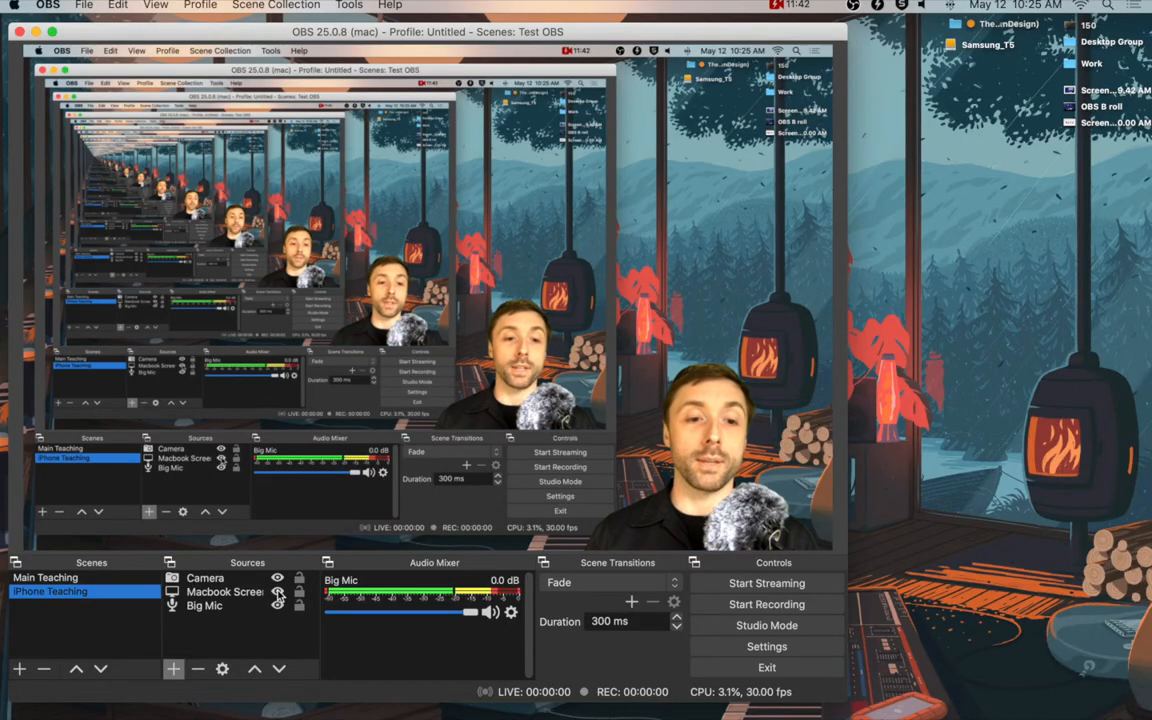
left_click(278, 592)
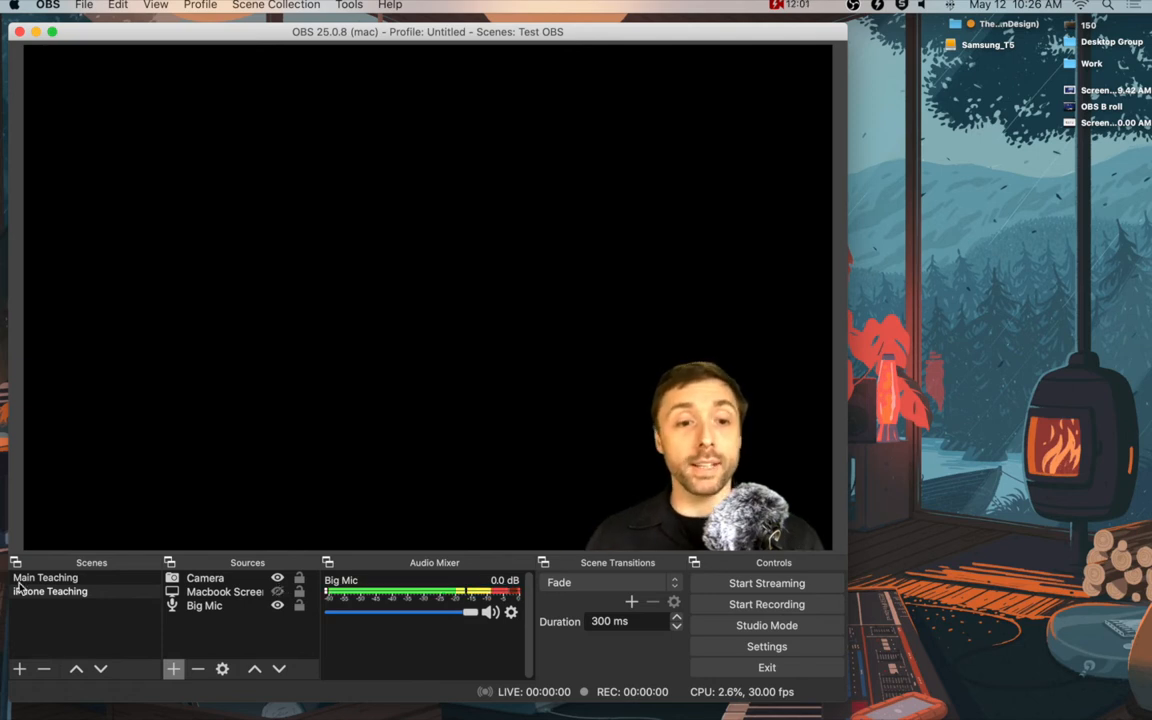
- Add a new Video Capture Device source named iphone se to the iPhone Teaching scene, using the connected iPhone as its device
left_click(176, 670)
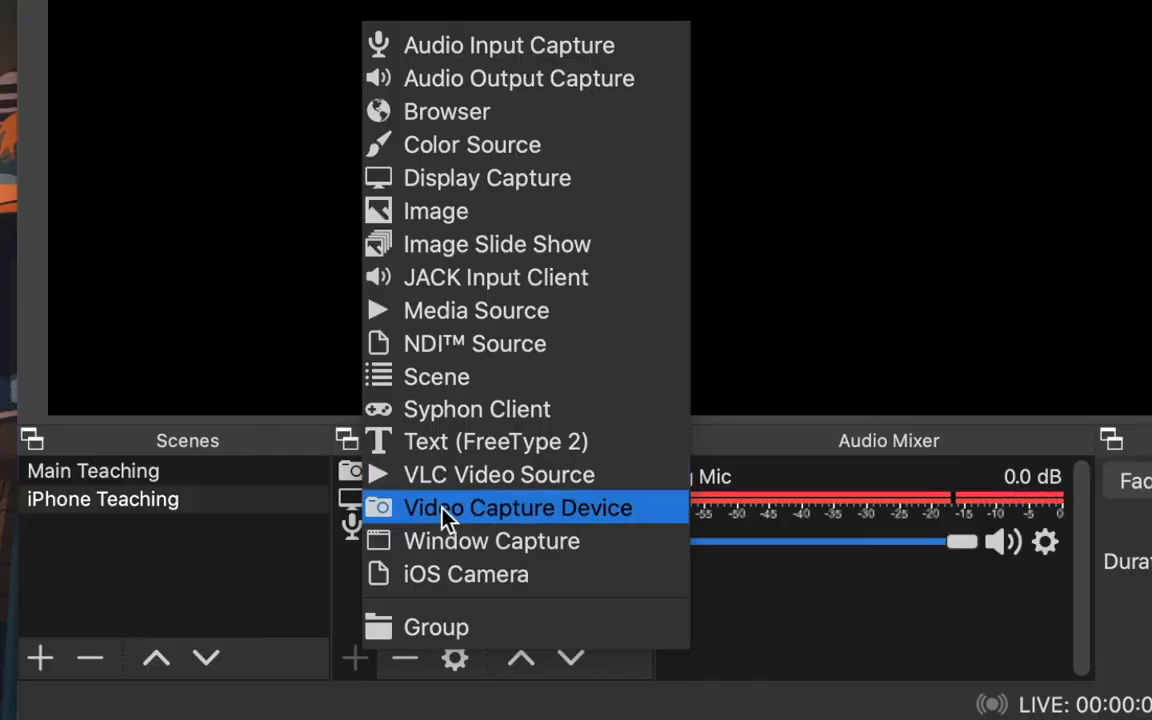
left_click(445, 508)
key("BackSpace")
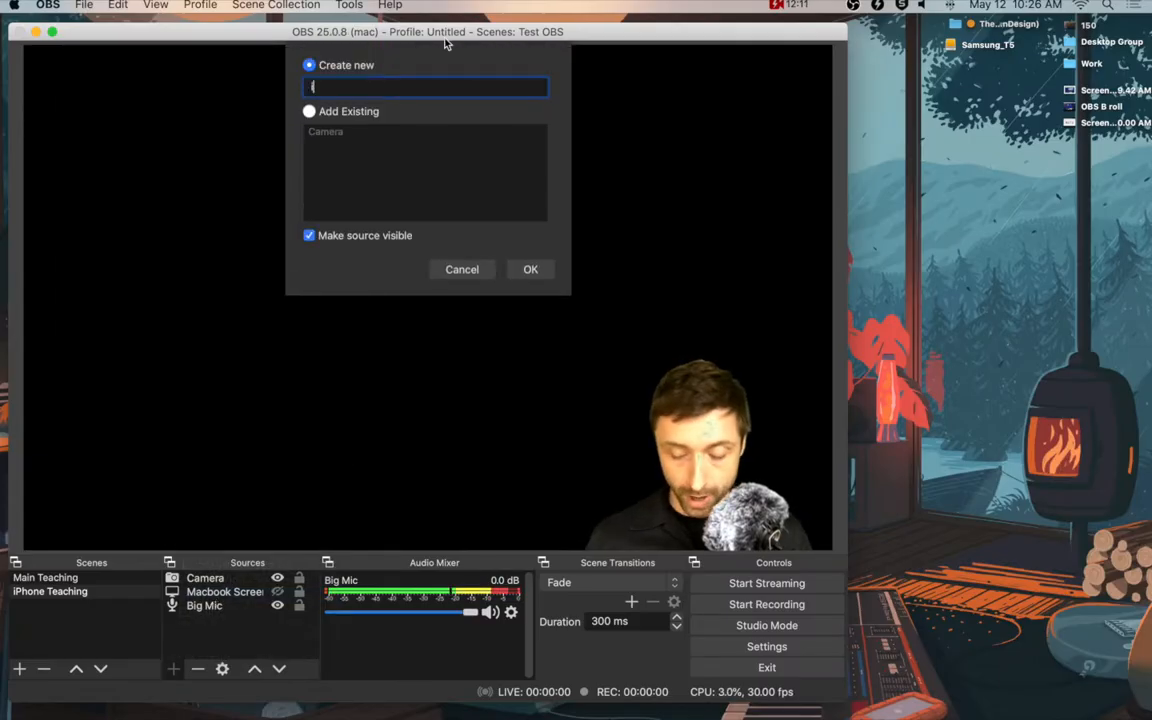
type("iphone se")
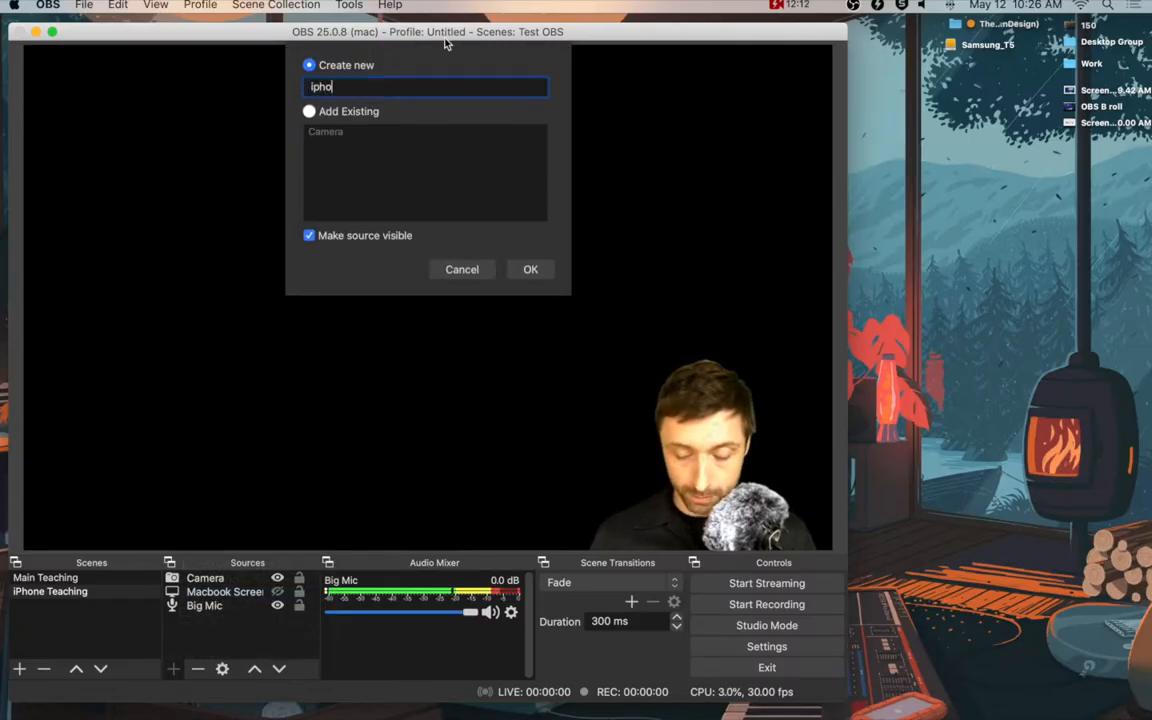
left_click(529, 270)
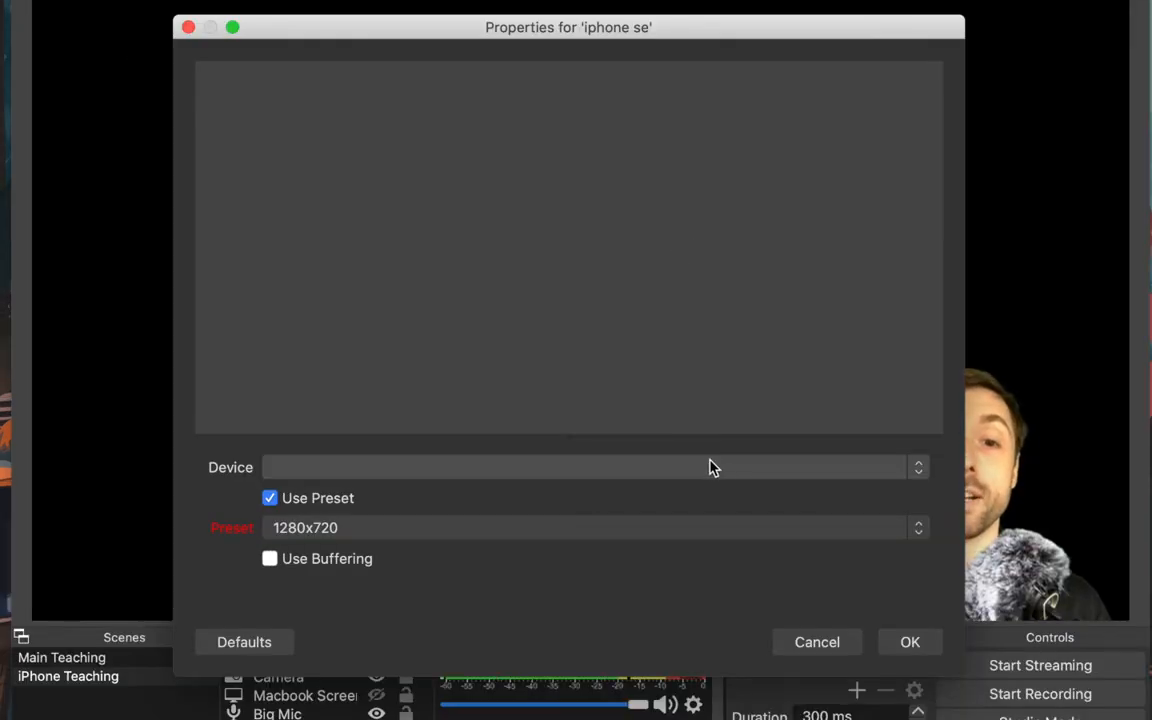
left_click(708, 472)
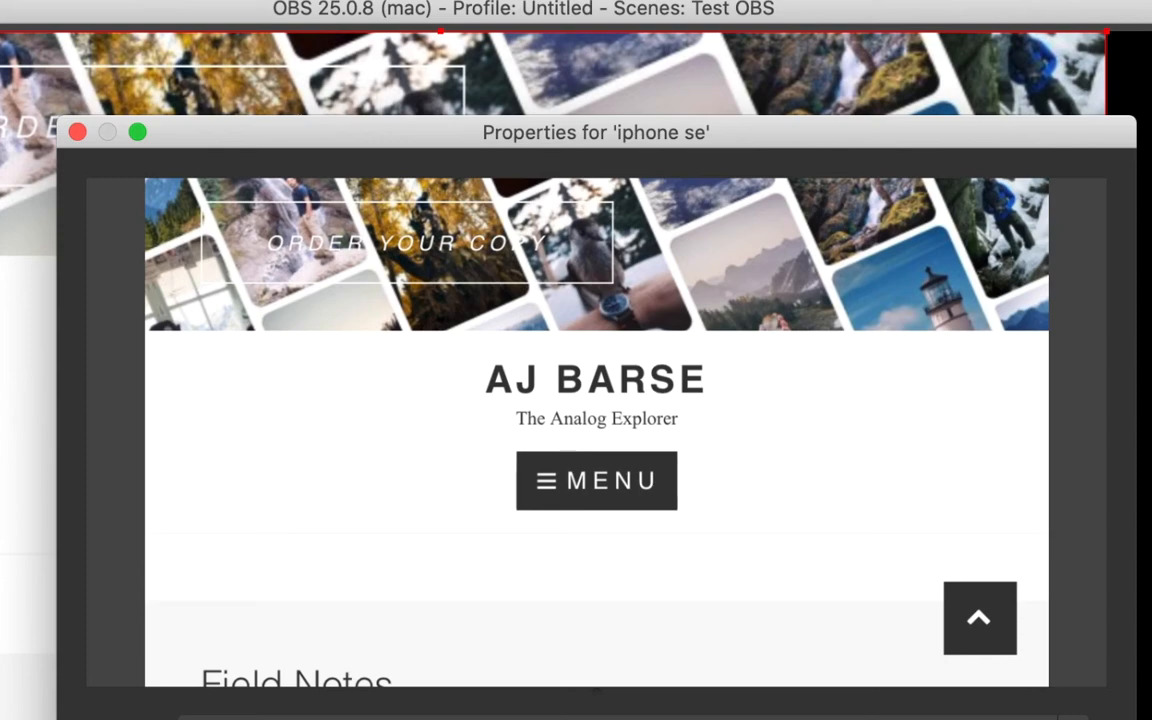
left_click(716, 553)
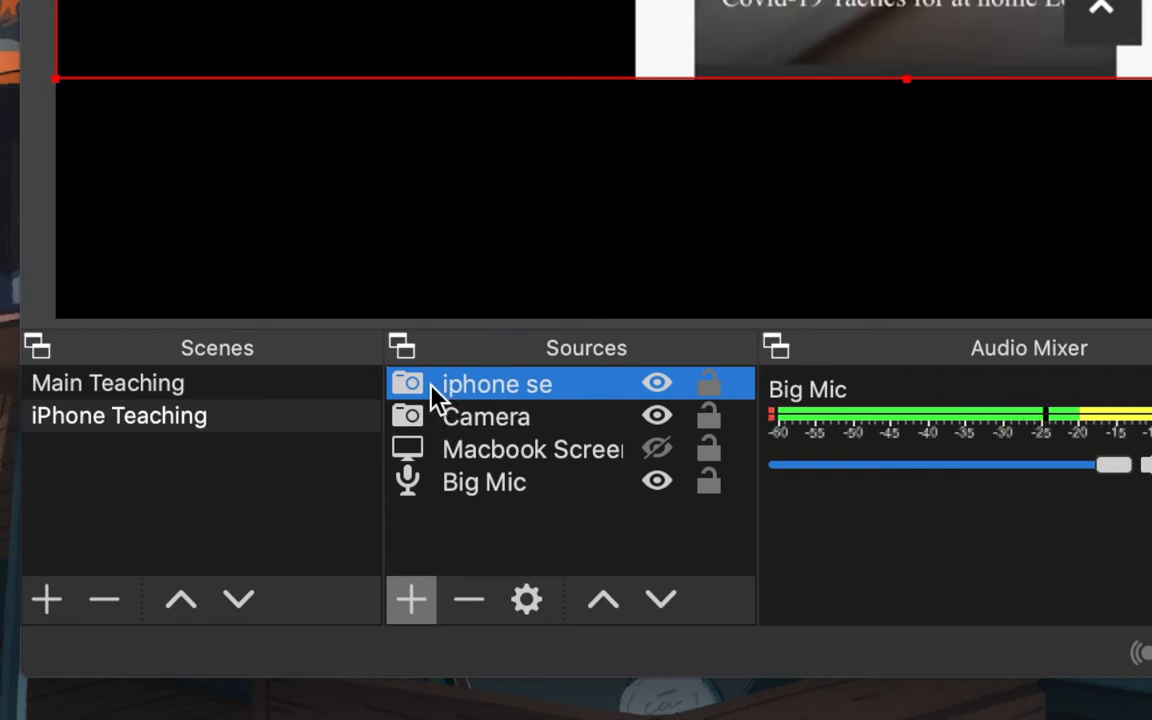
- Move the iphone se source below Camera and Macbook Screen in the source order, directly above Big Mic
left_click_drag(432, 388, 435, 479)
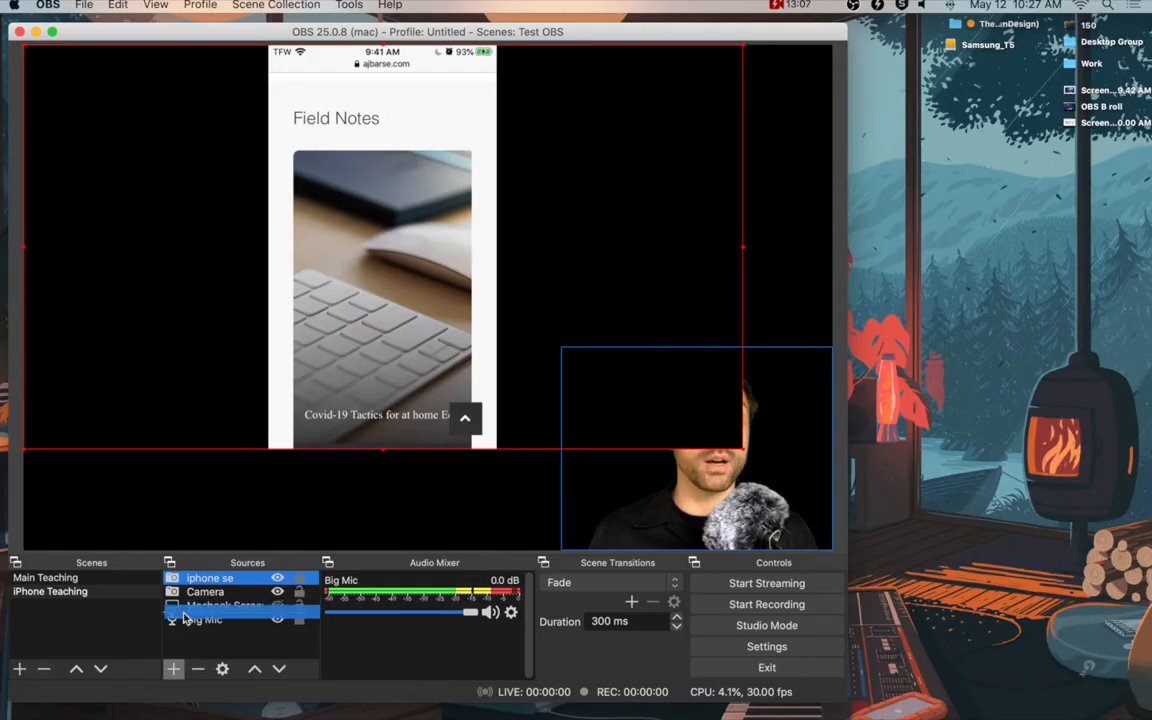
left_click_drag(184, 618, 184, 618)
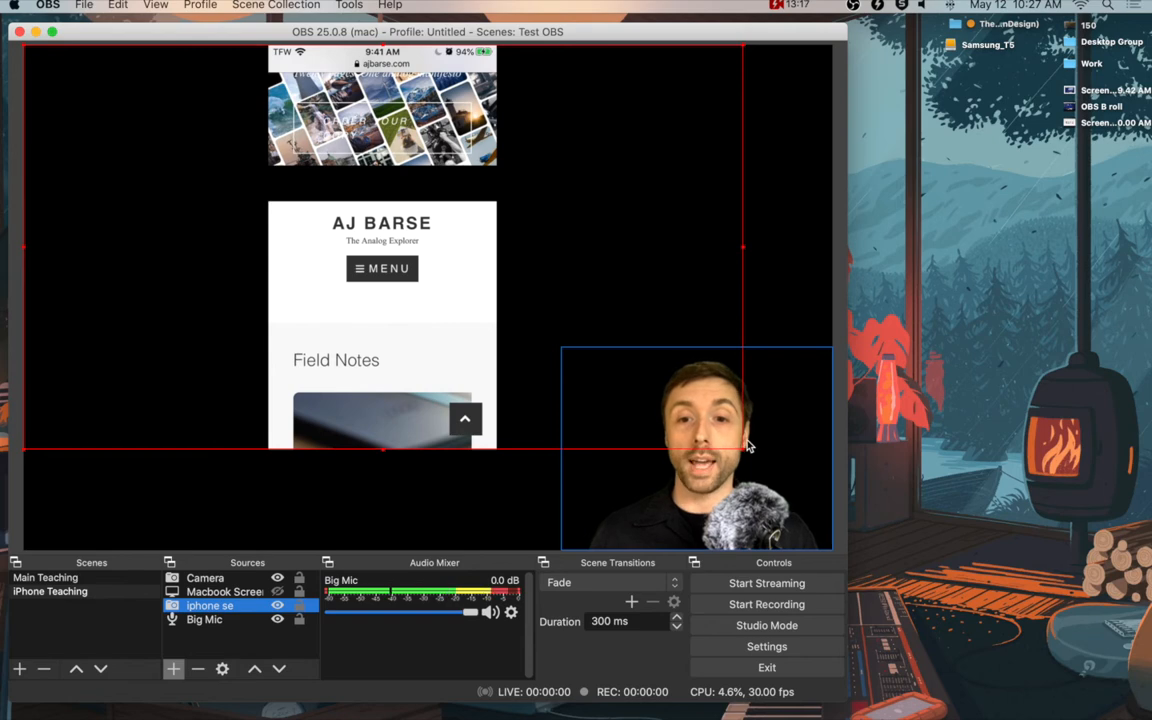
mouse_move(743, 447)
left_mouse_down()
mouse_move(779, 493)
mouse_move(699, 440)
mouse_move(753, 455)
mouse_move(747, 448)
left_mouse_up()
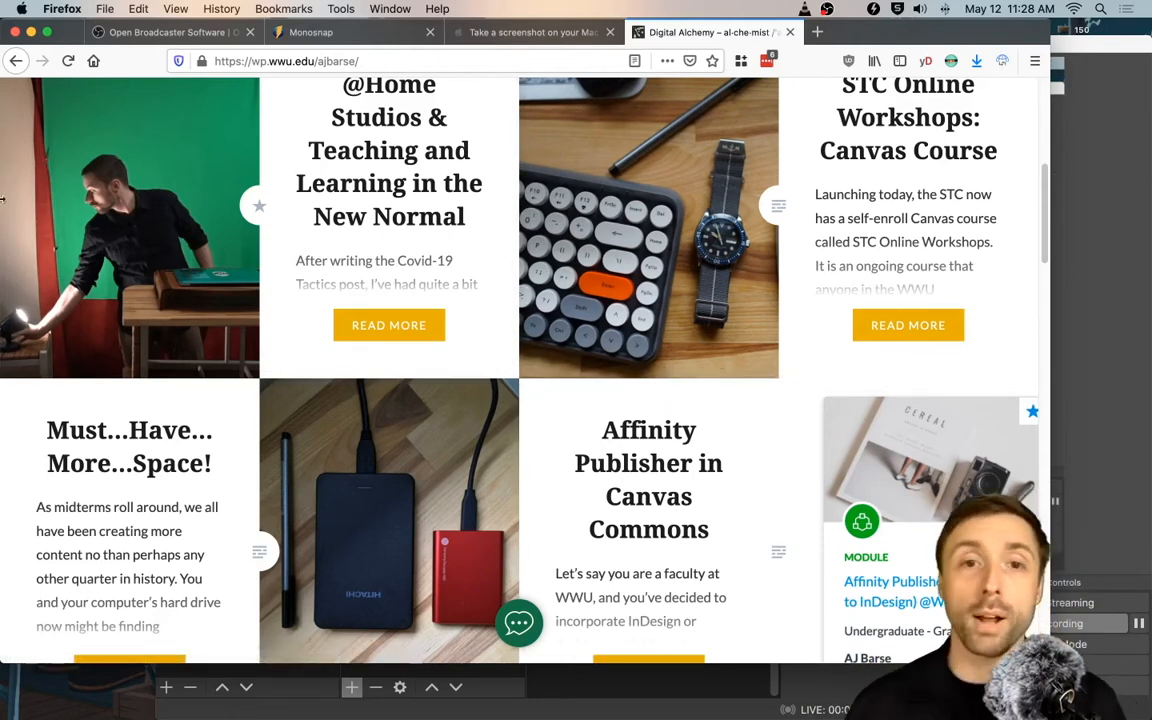
- Return to the beginning of the Digital Alchemy web page and switch from Firefox back to OBS Studio
scroll(903, 261, "up", 5)
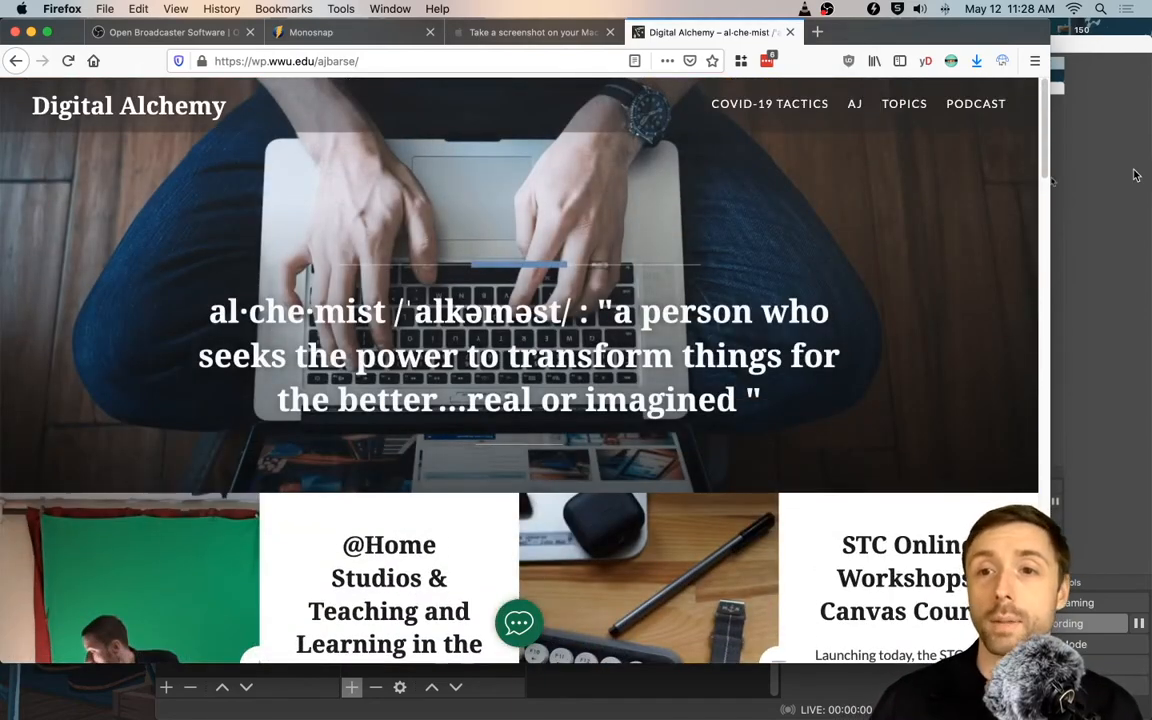
left_click(1138, 163)
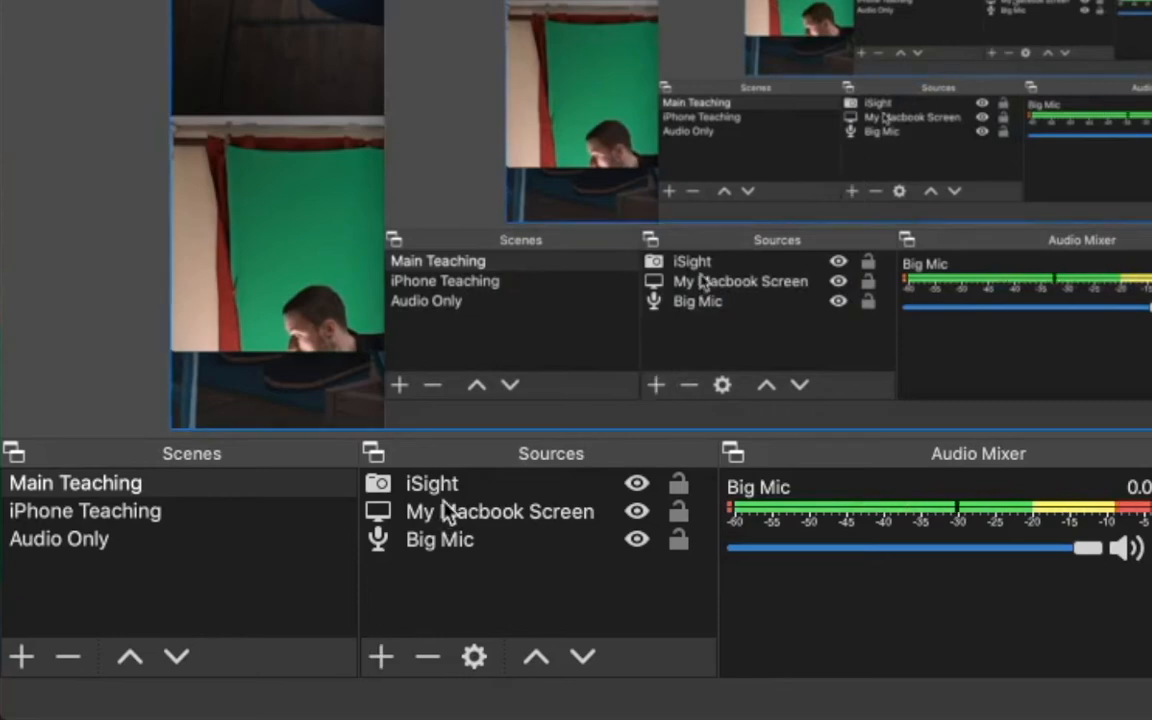
- Add a Window Capture source named FireFox- WP.wwu.edu to the Main Teaching scene, capturing the Firefox Digital Alchemy window
left_click(394, 652)
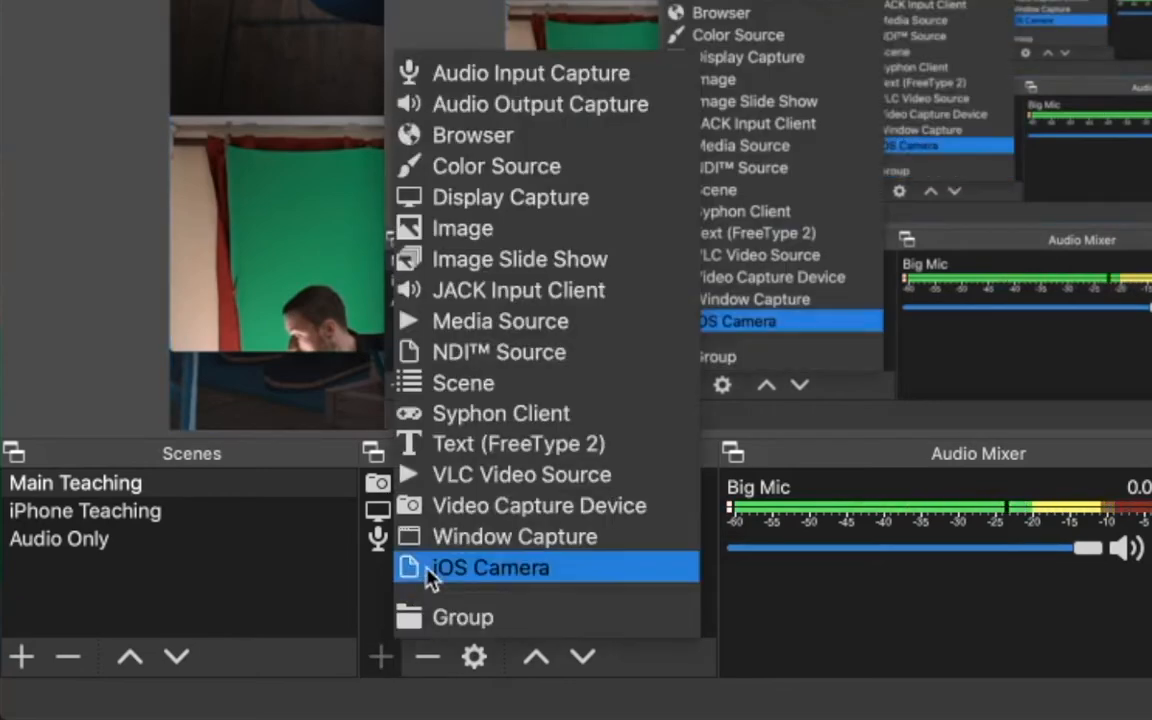
left_click(444, 545)
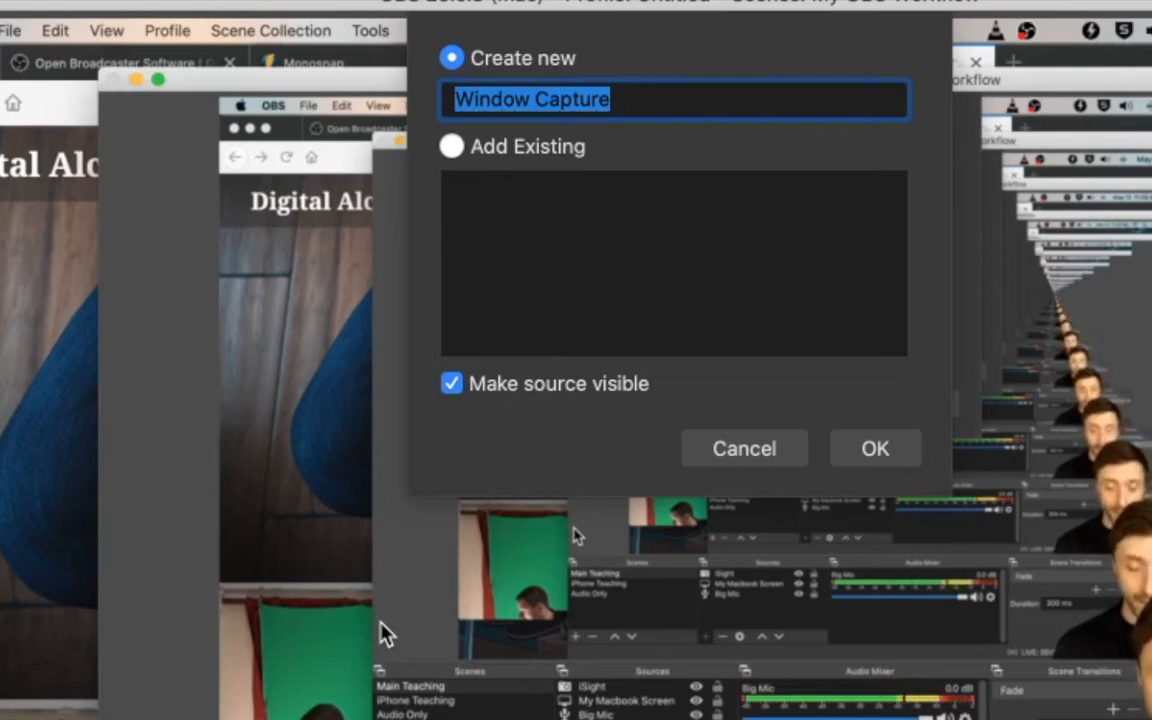
type("FireFox- WP.wwu.edu")
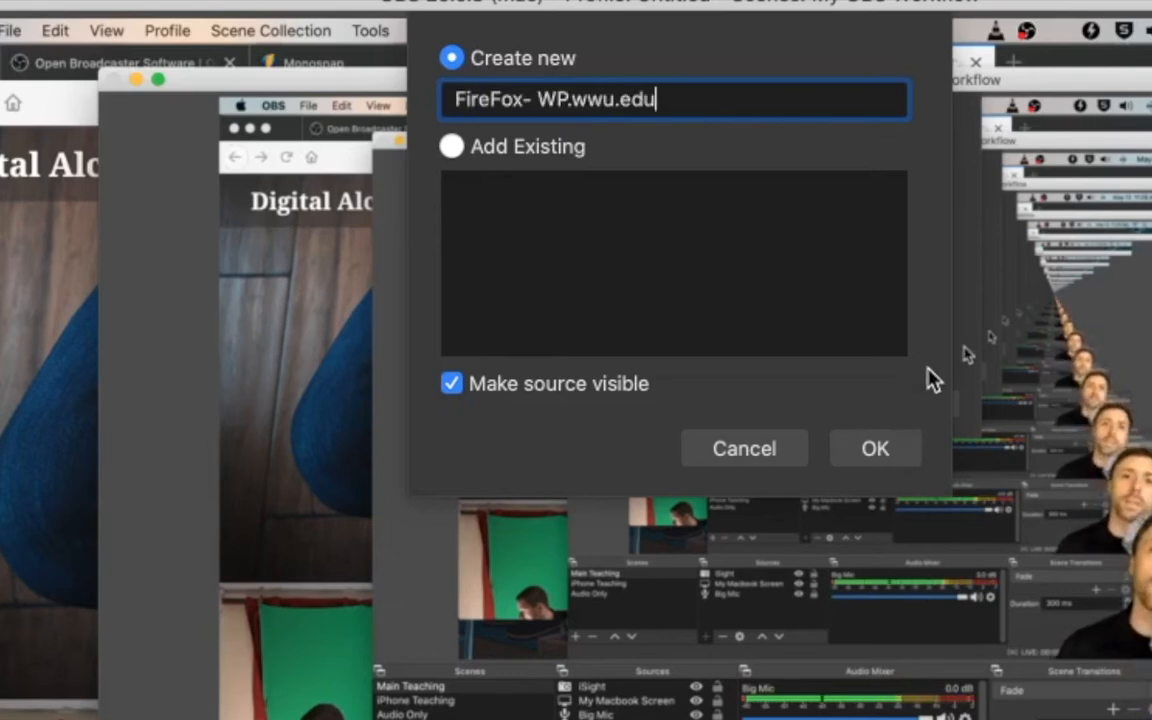
left_click(875, 449)
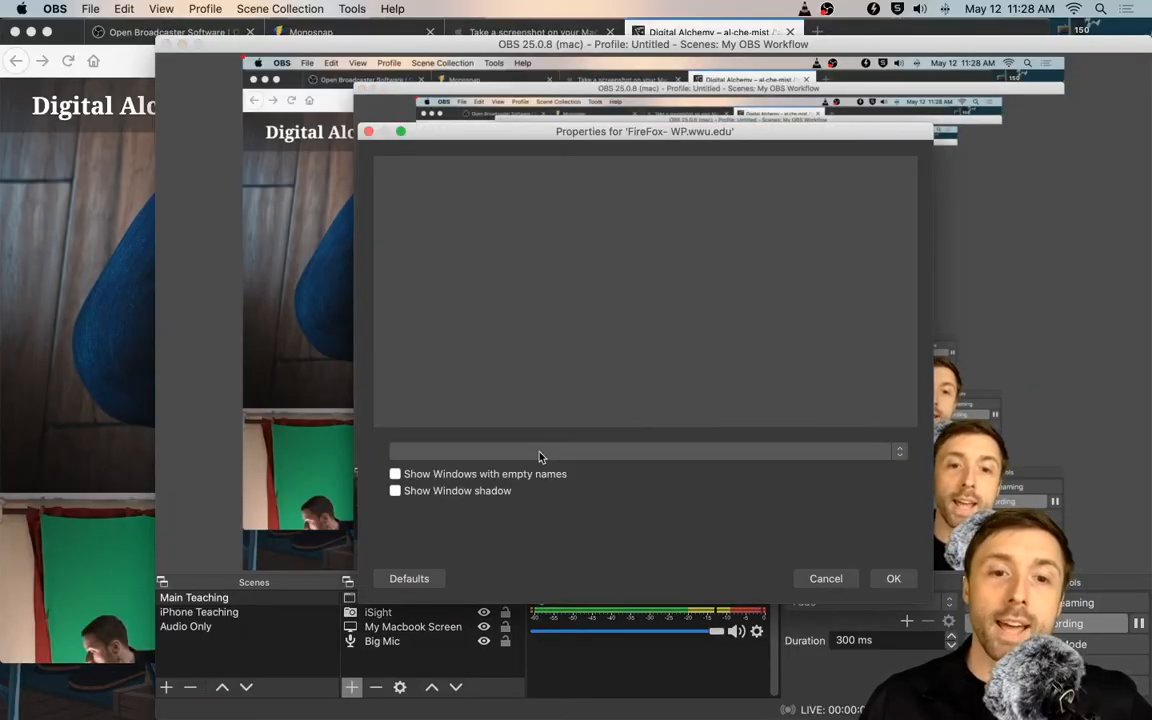
left_click(658, 455)
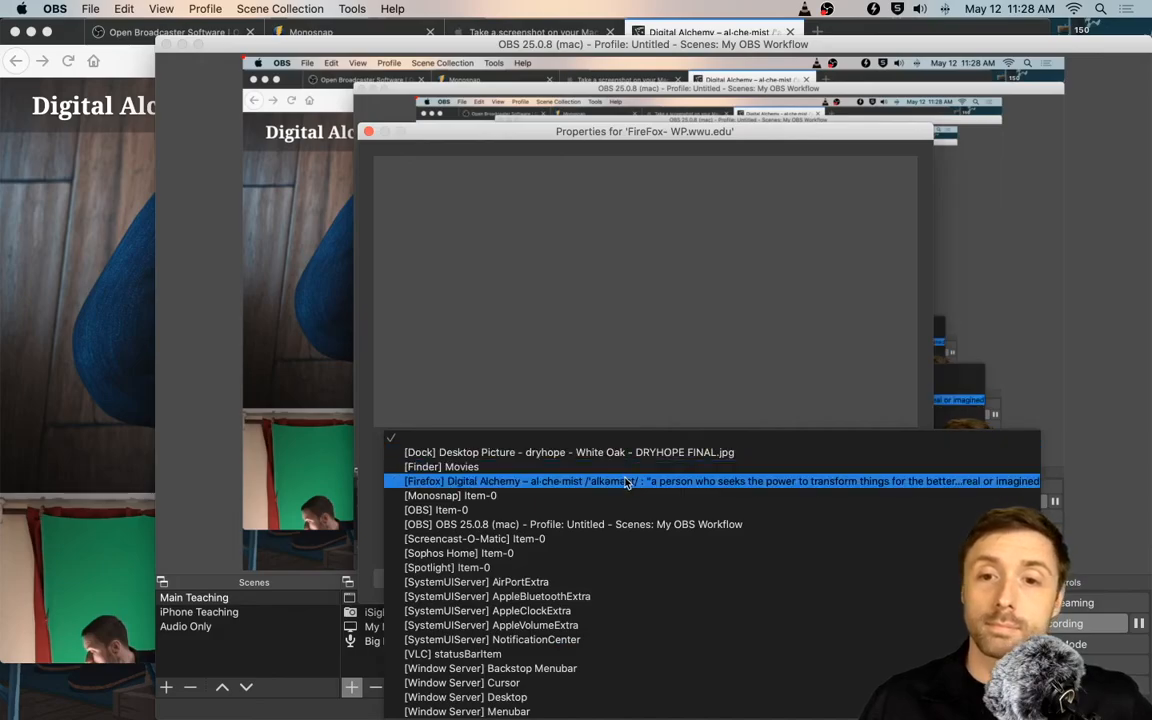
left_click(626, 483)
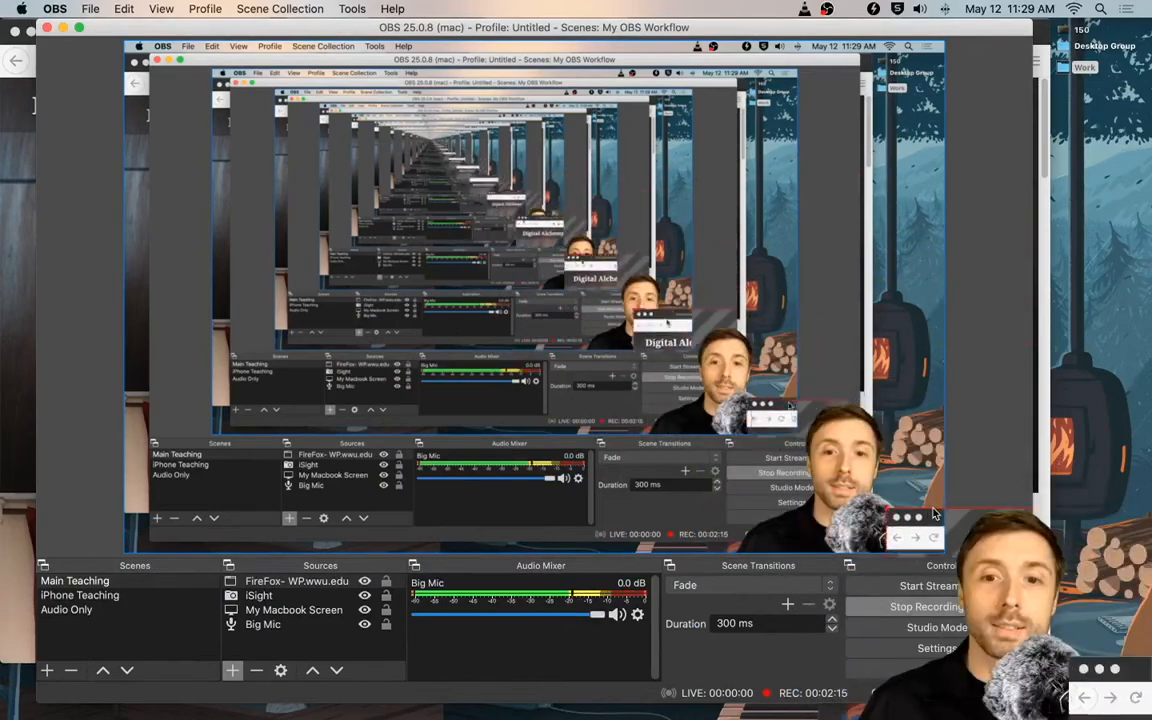
- Move the FireFox- WP.wwu.edu capture to the upper left of the canvas and place it below iSight in the source order
left_click_drag(934, 514, 806, 443)
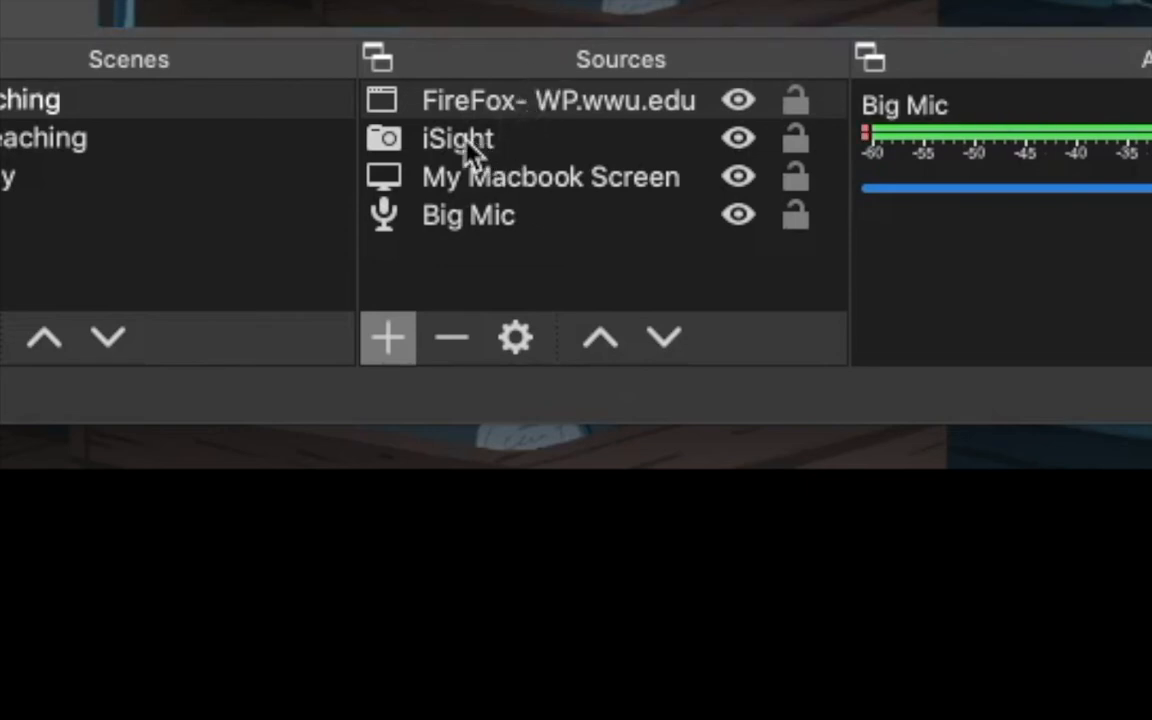
left_click_drag(466, 141, 491, 134)
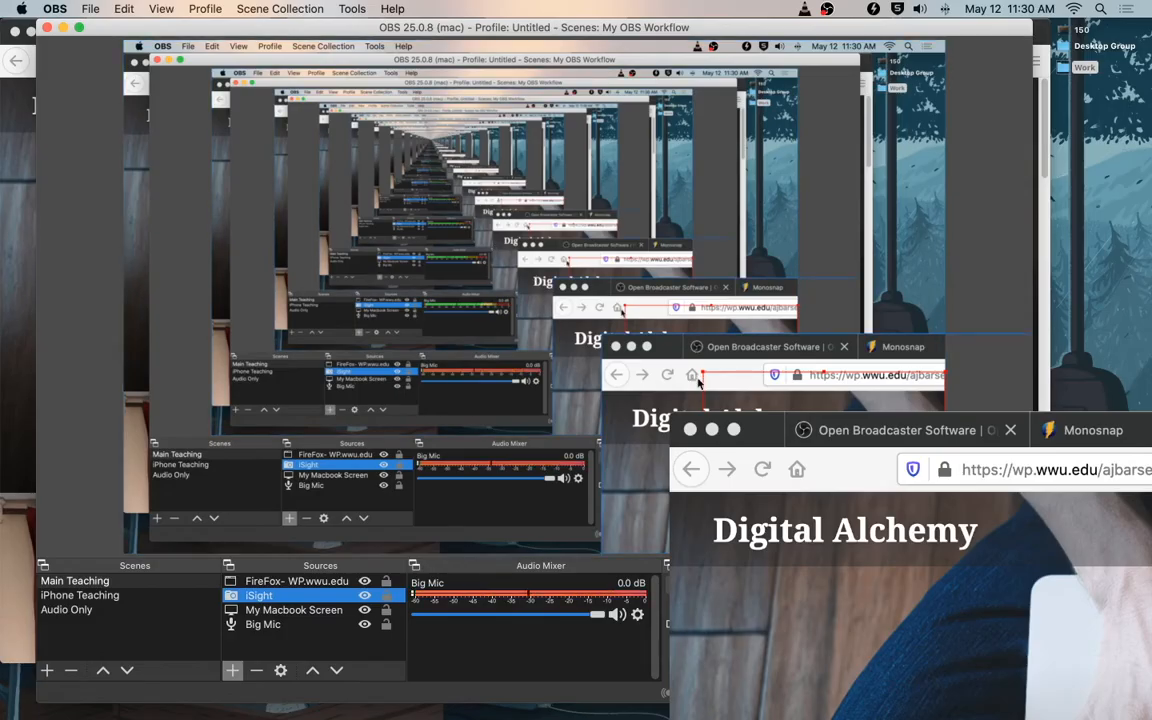
left_click(260, 582)
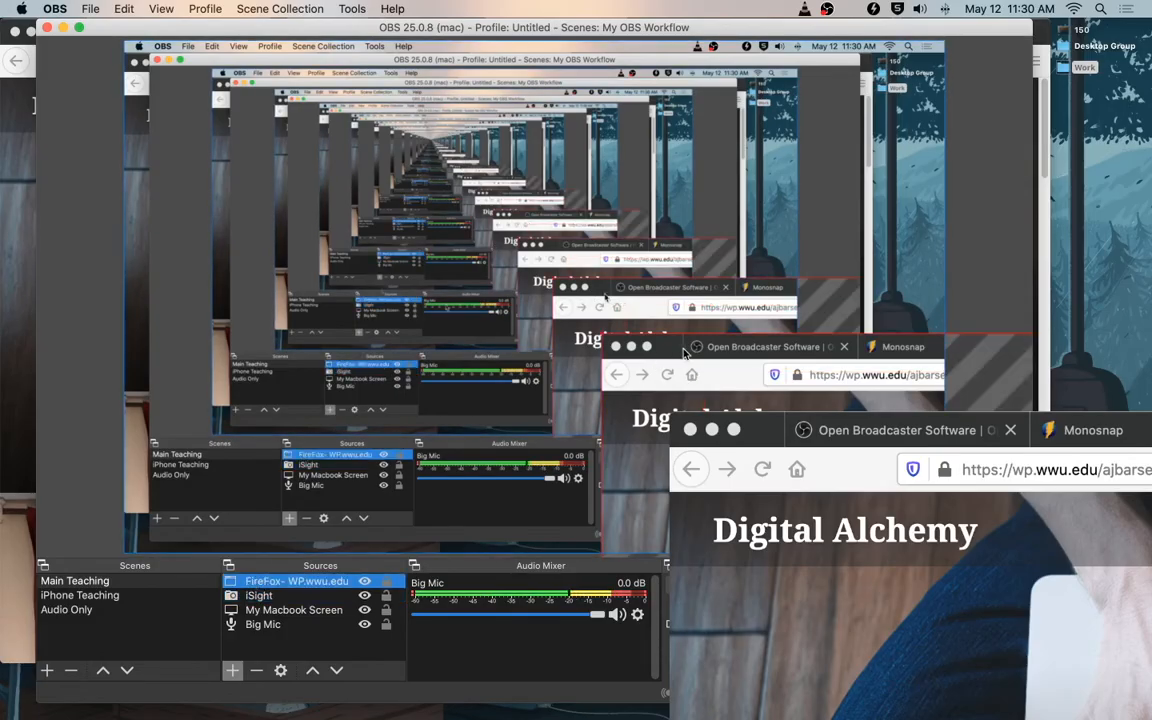
left_click_drag(640, 362, 362, 189)
left_click_drag(440, 255, 203, 108)
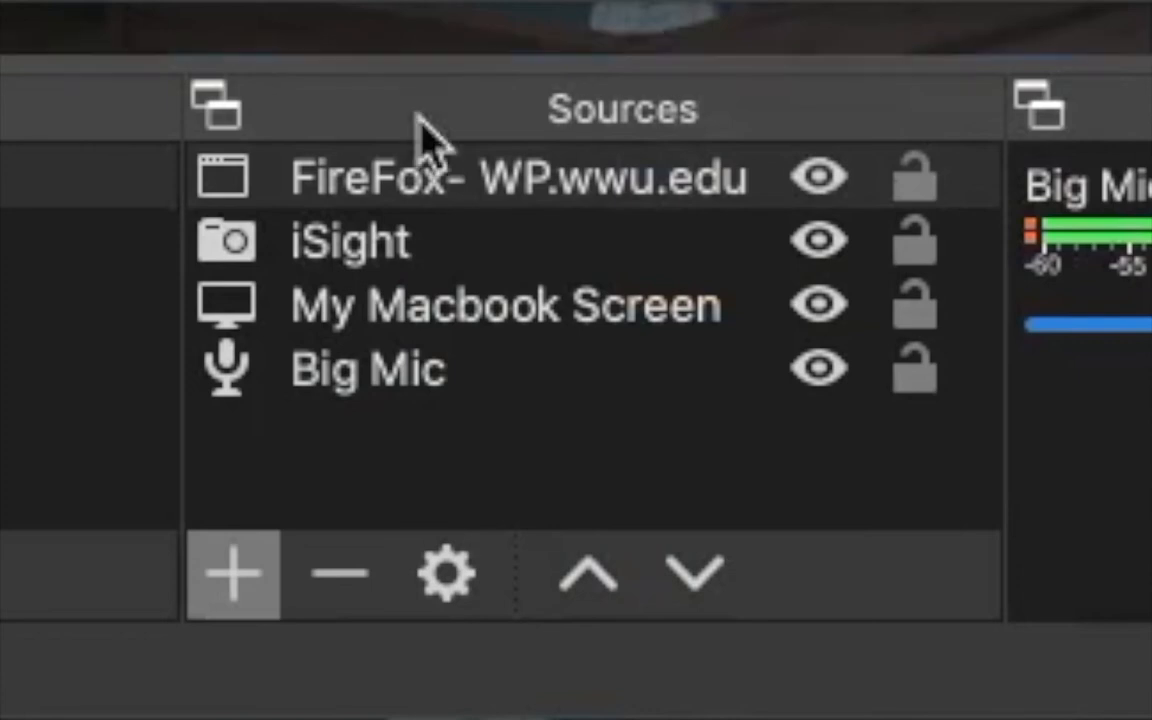
left_click_drag(508, 195, 482, 366)
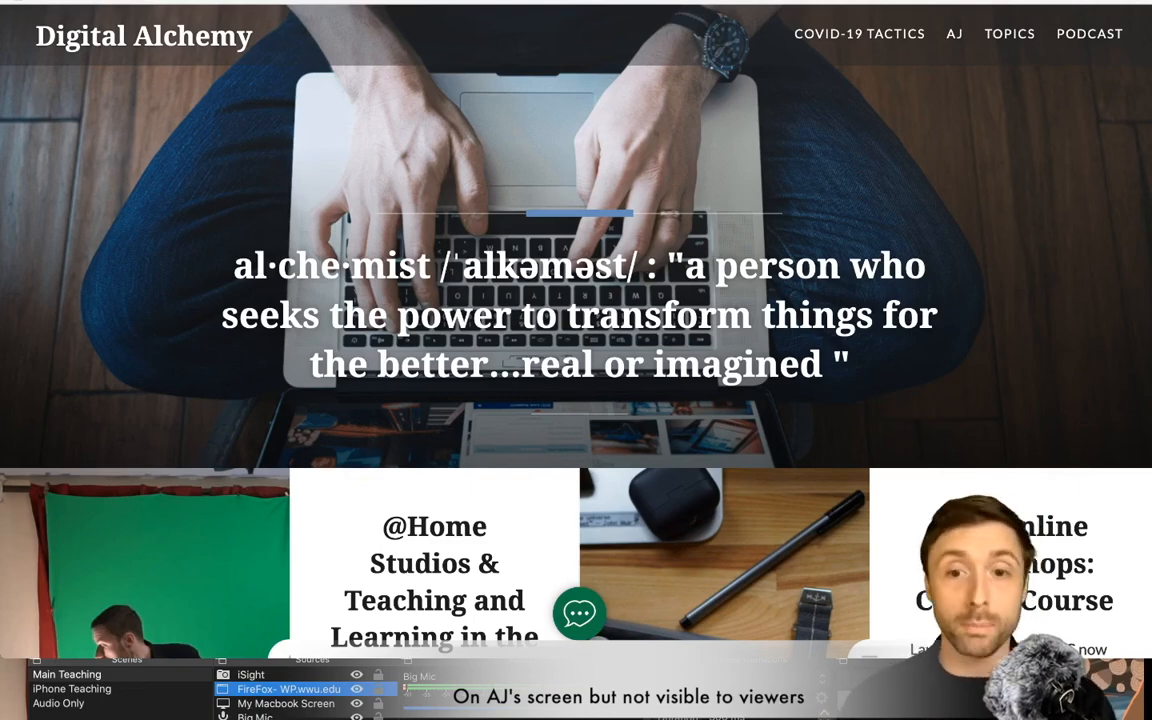
- Scroll down the Digital Alchemy page, and switch to the iPhone Teaching scene and back to Main Teaching
scroll(576, 330, "down", 5)
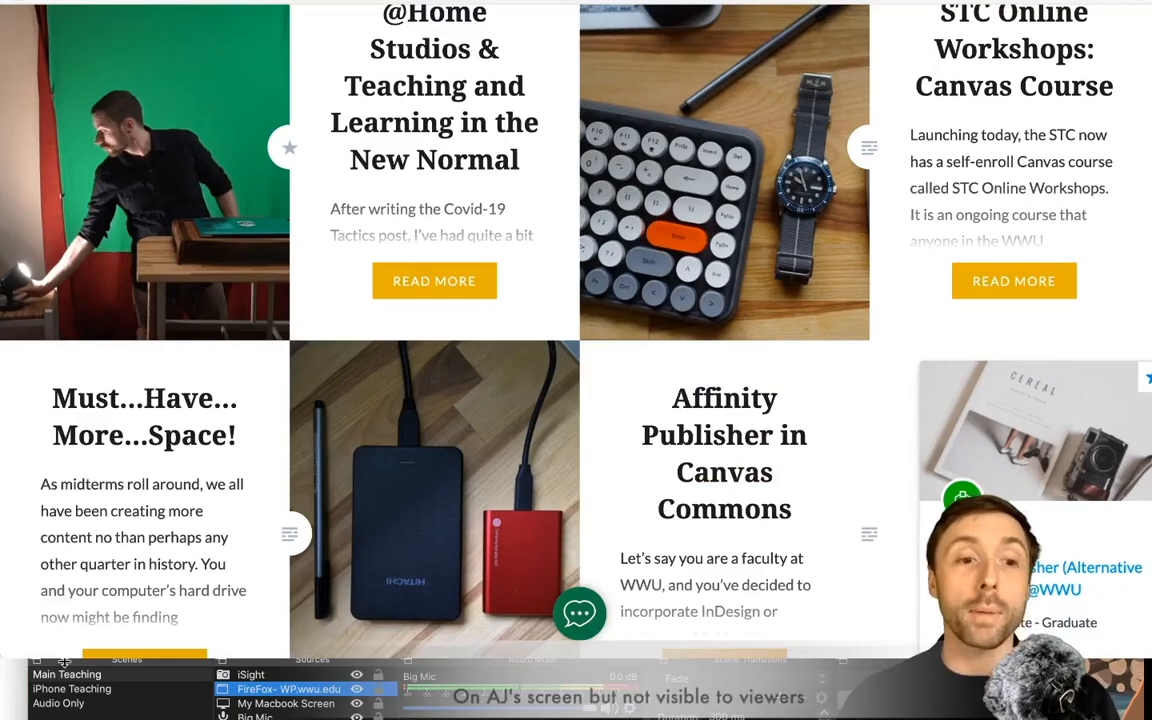
left_click(82, 690)
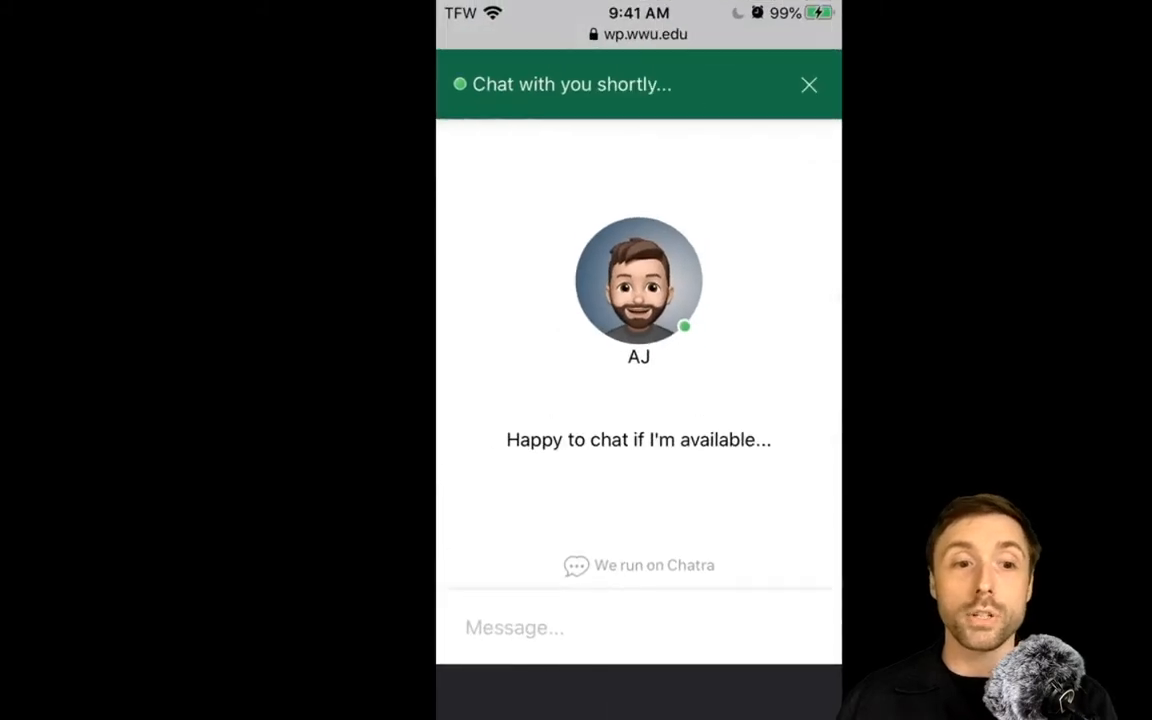
left_click(68, 676)
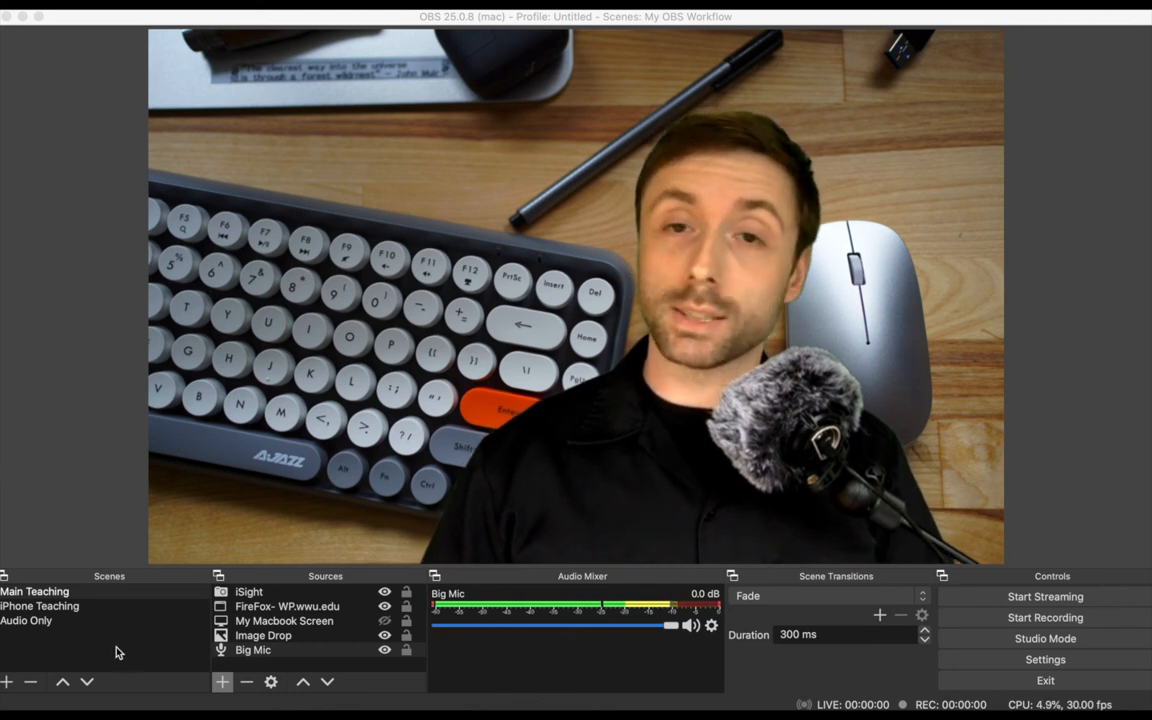
- Look at the Audio Only scene and its available source types, and alternate between the Main Teaching and iPhone Teaching scenes
left_click(30, 622)
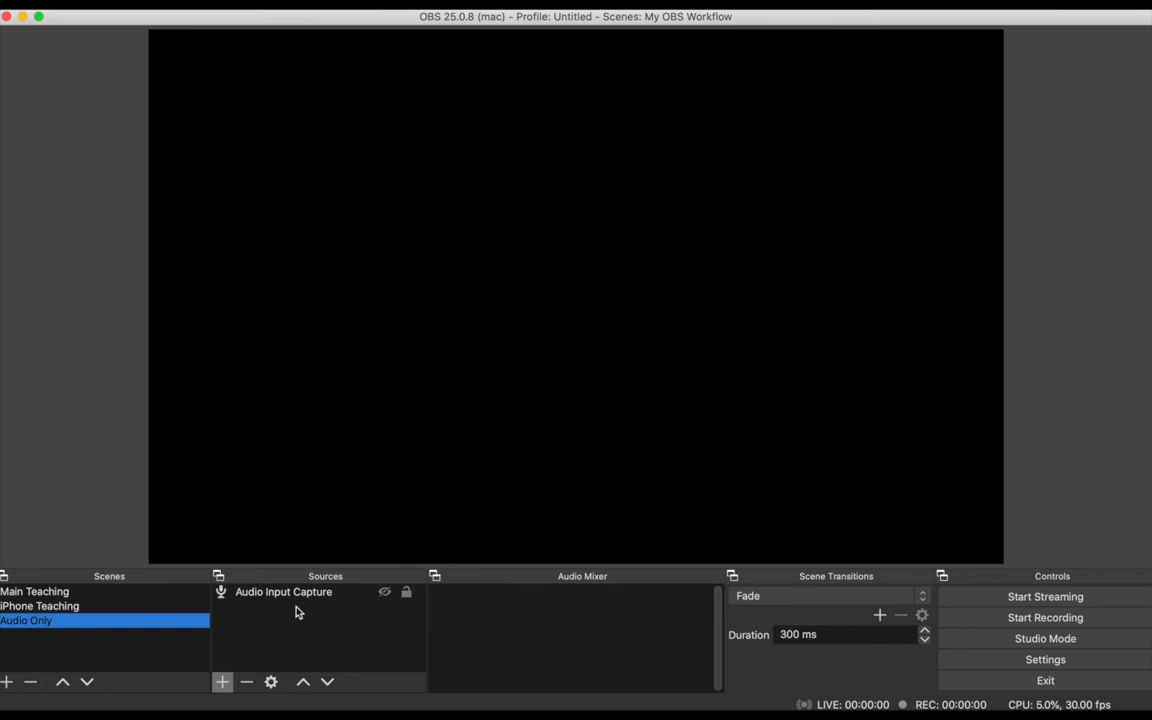
left_click(224, 683)
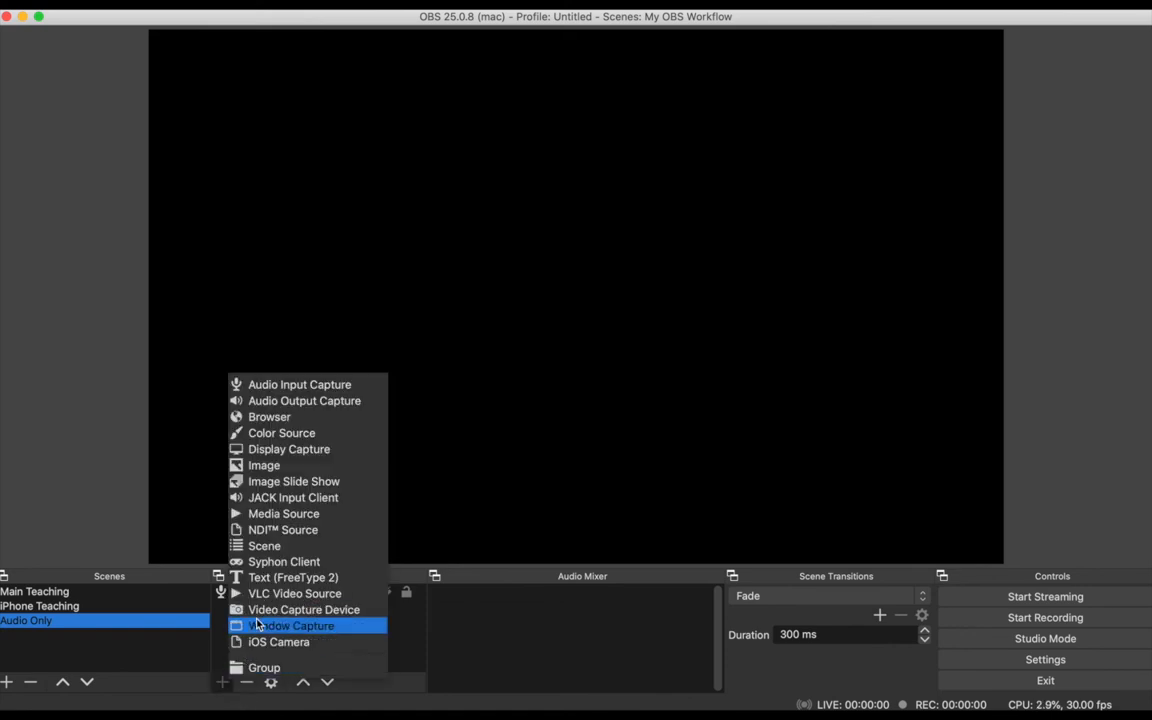
left_click(55, 591)
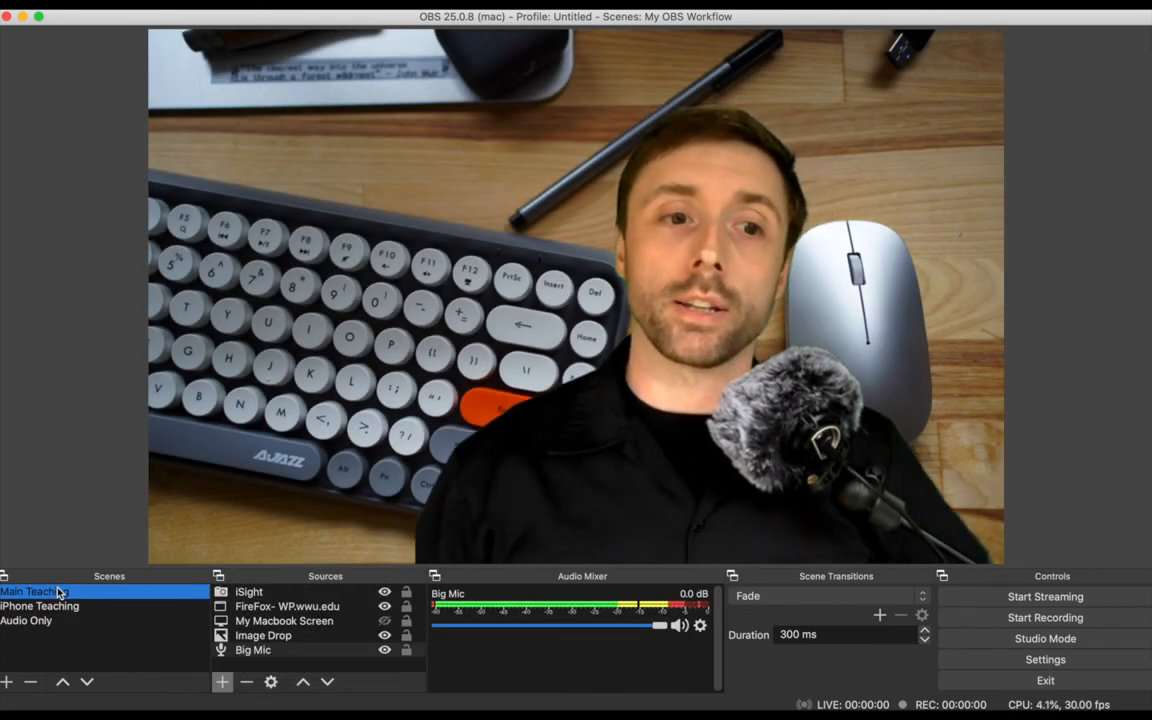
left_click(55, 606)
left_click(54, 592)
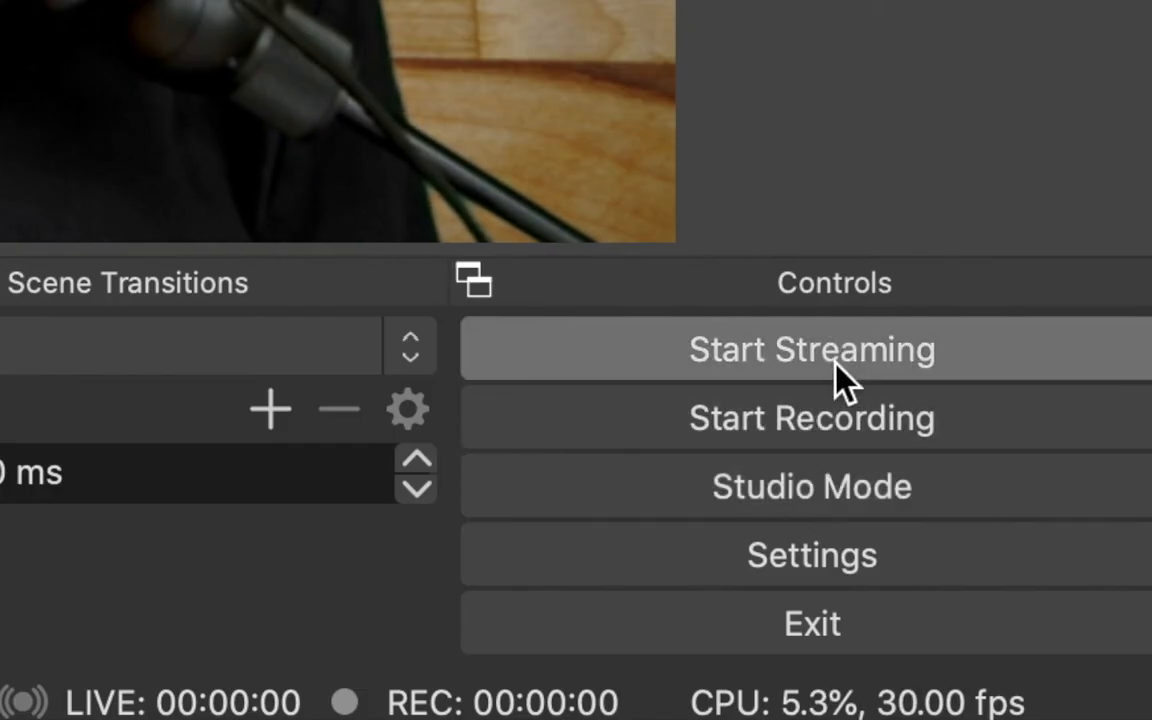
- Start recording the Main Teaching scene and stop the recording
left_click(830, 437)
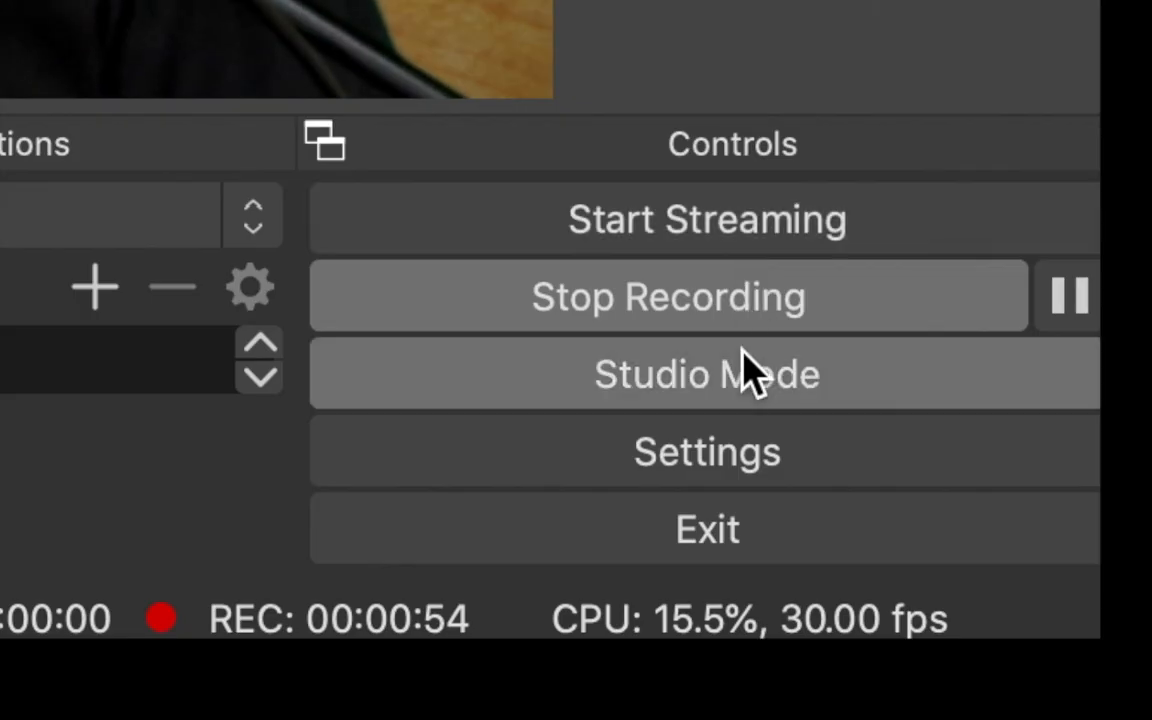
left_click(718, 306)
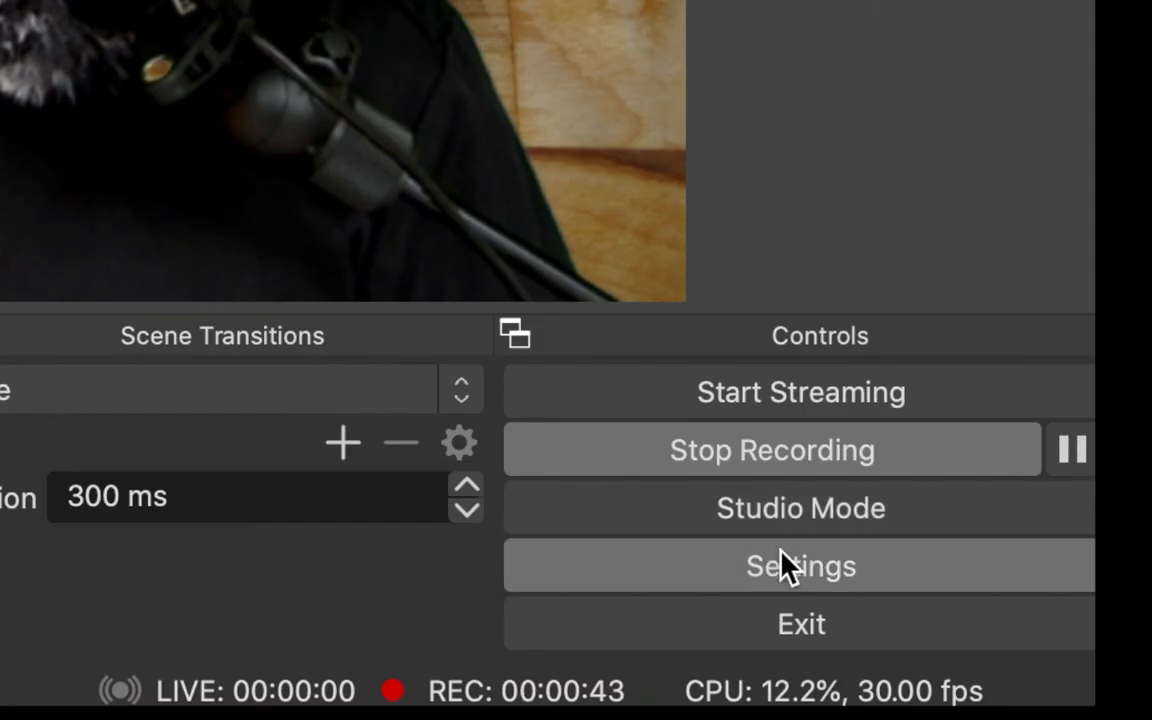
- Open the Output section of the program settings
left_click(1042, 660)
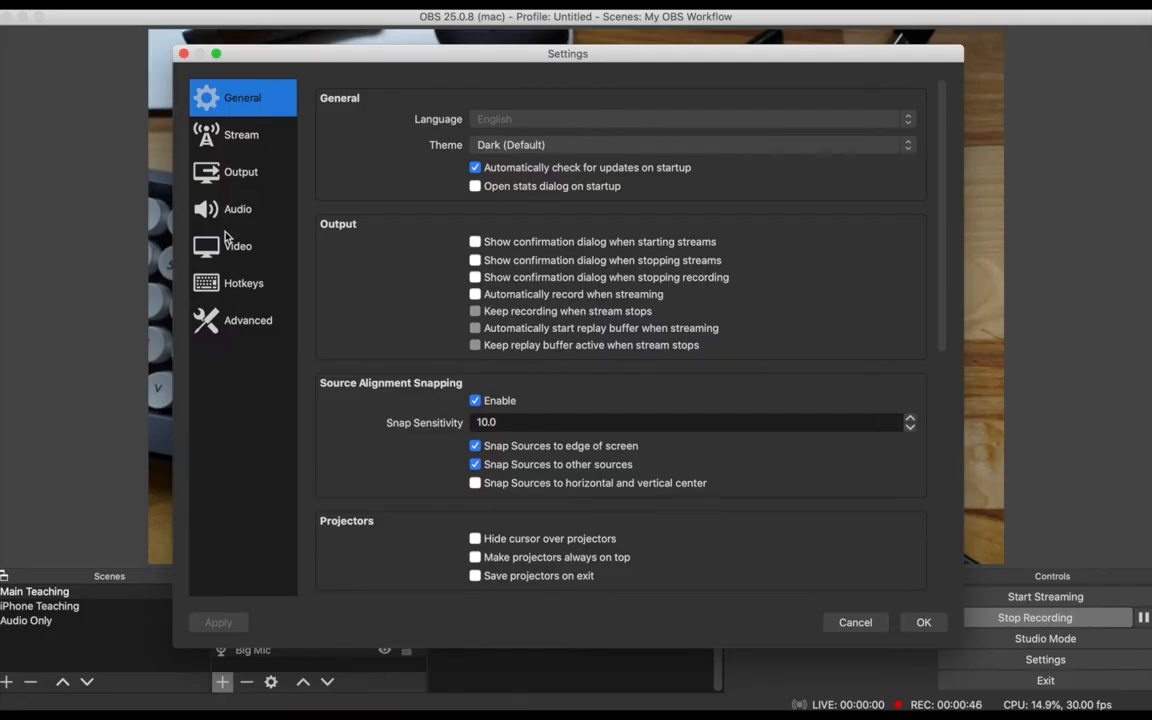
left_click(231, 180)
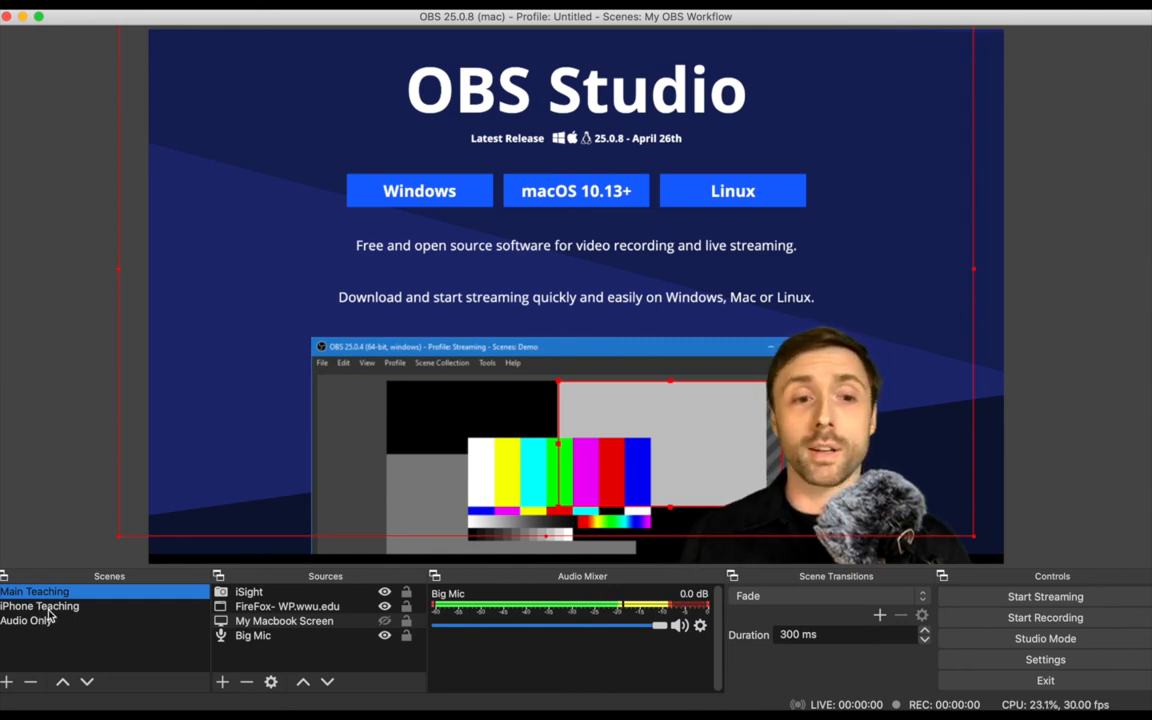
- Preview the iPhone Teaching scene and return to the Main Teaching scene
left_click(45, 607)
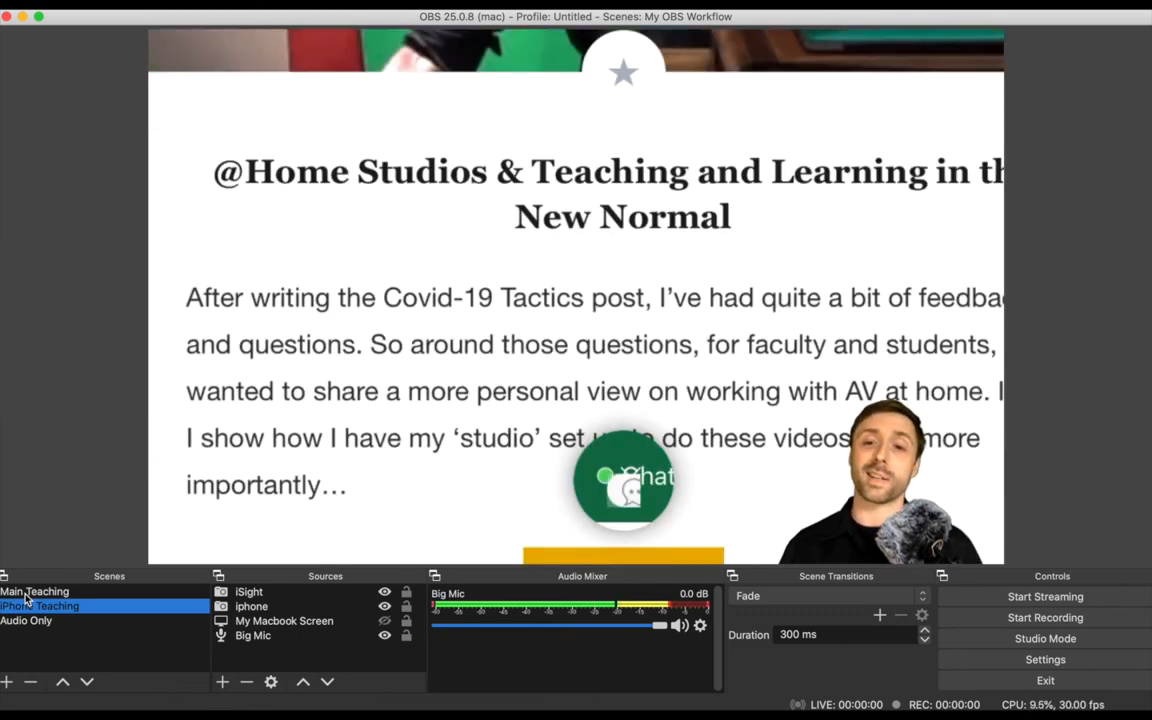
left_click(50, 592)
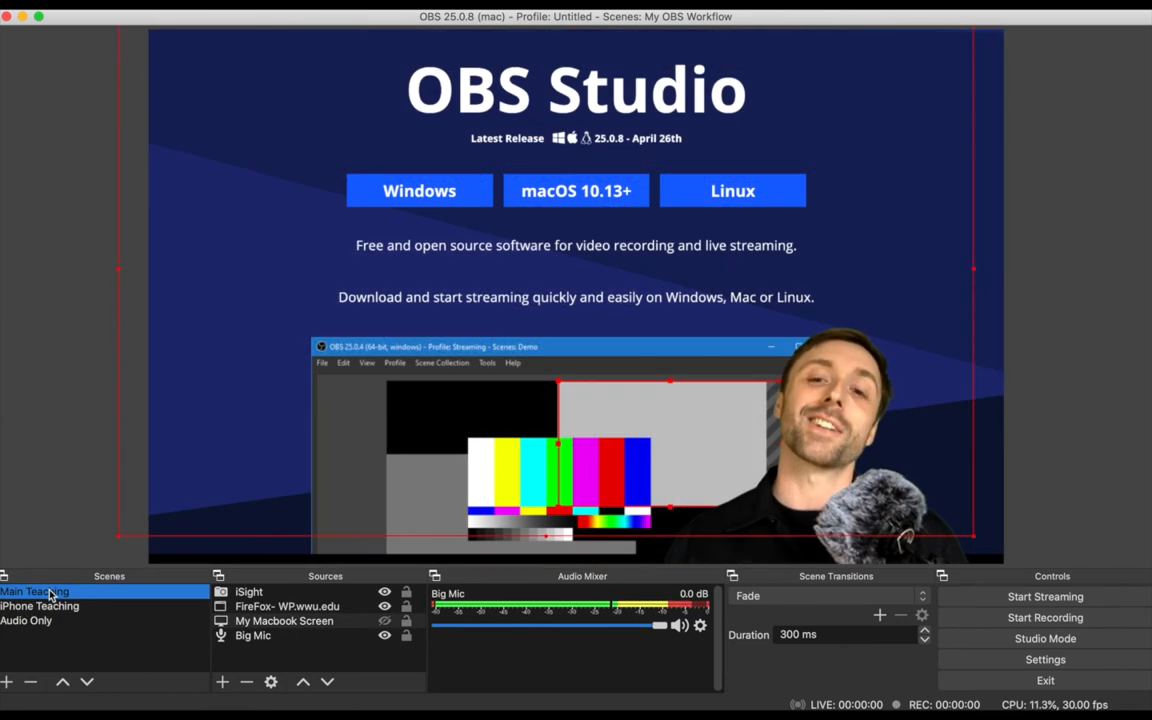